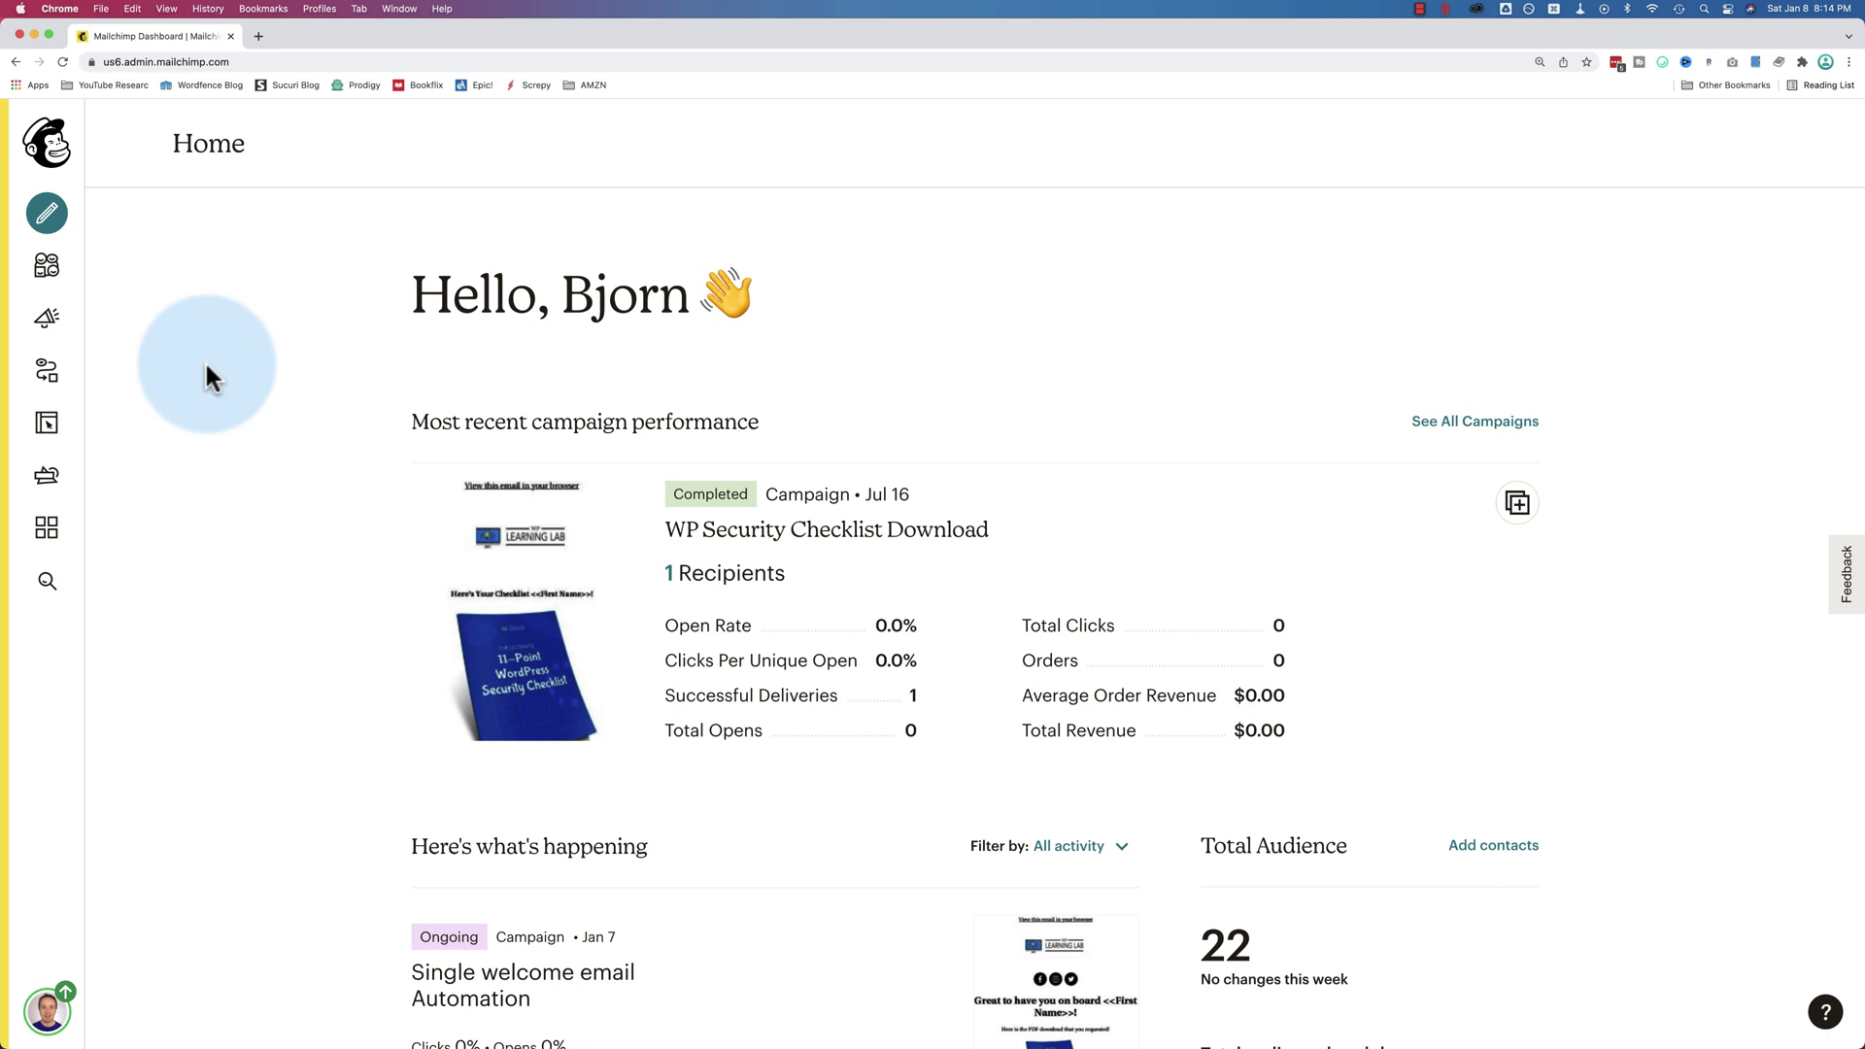
Step: Open Audience > All contacts and set the list to show 50 contacts per page
click(50, 272)
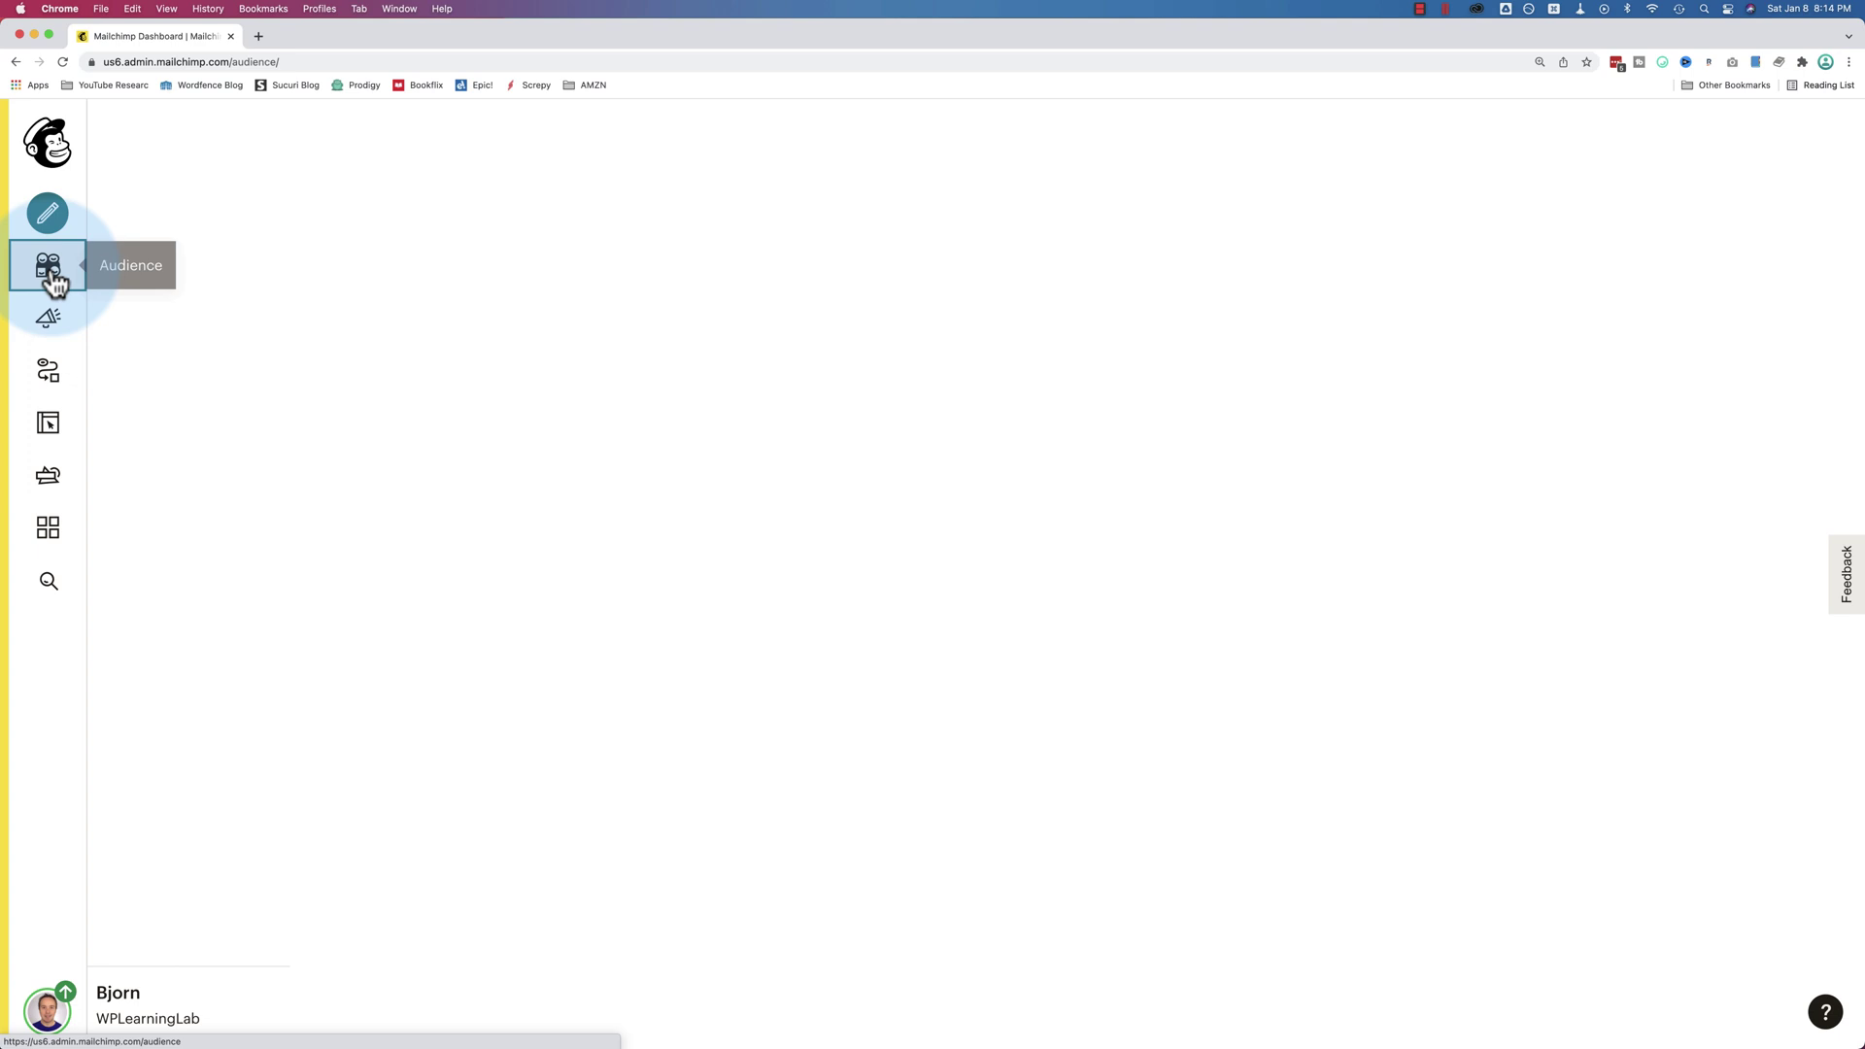
click(156, 277)
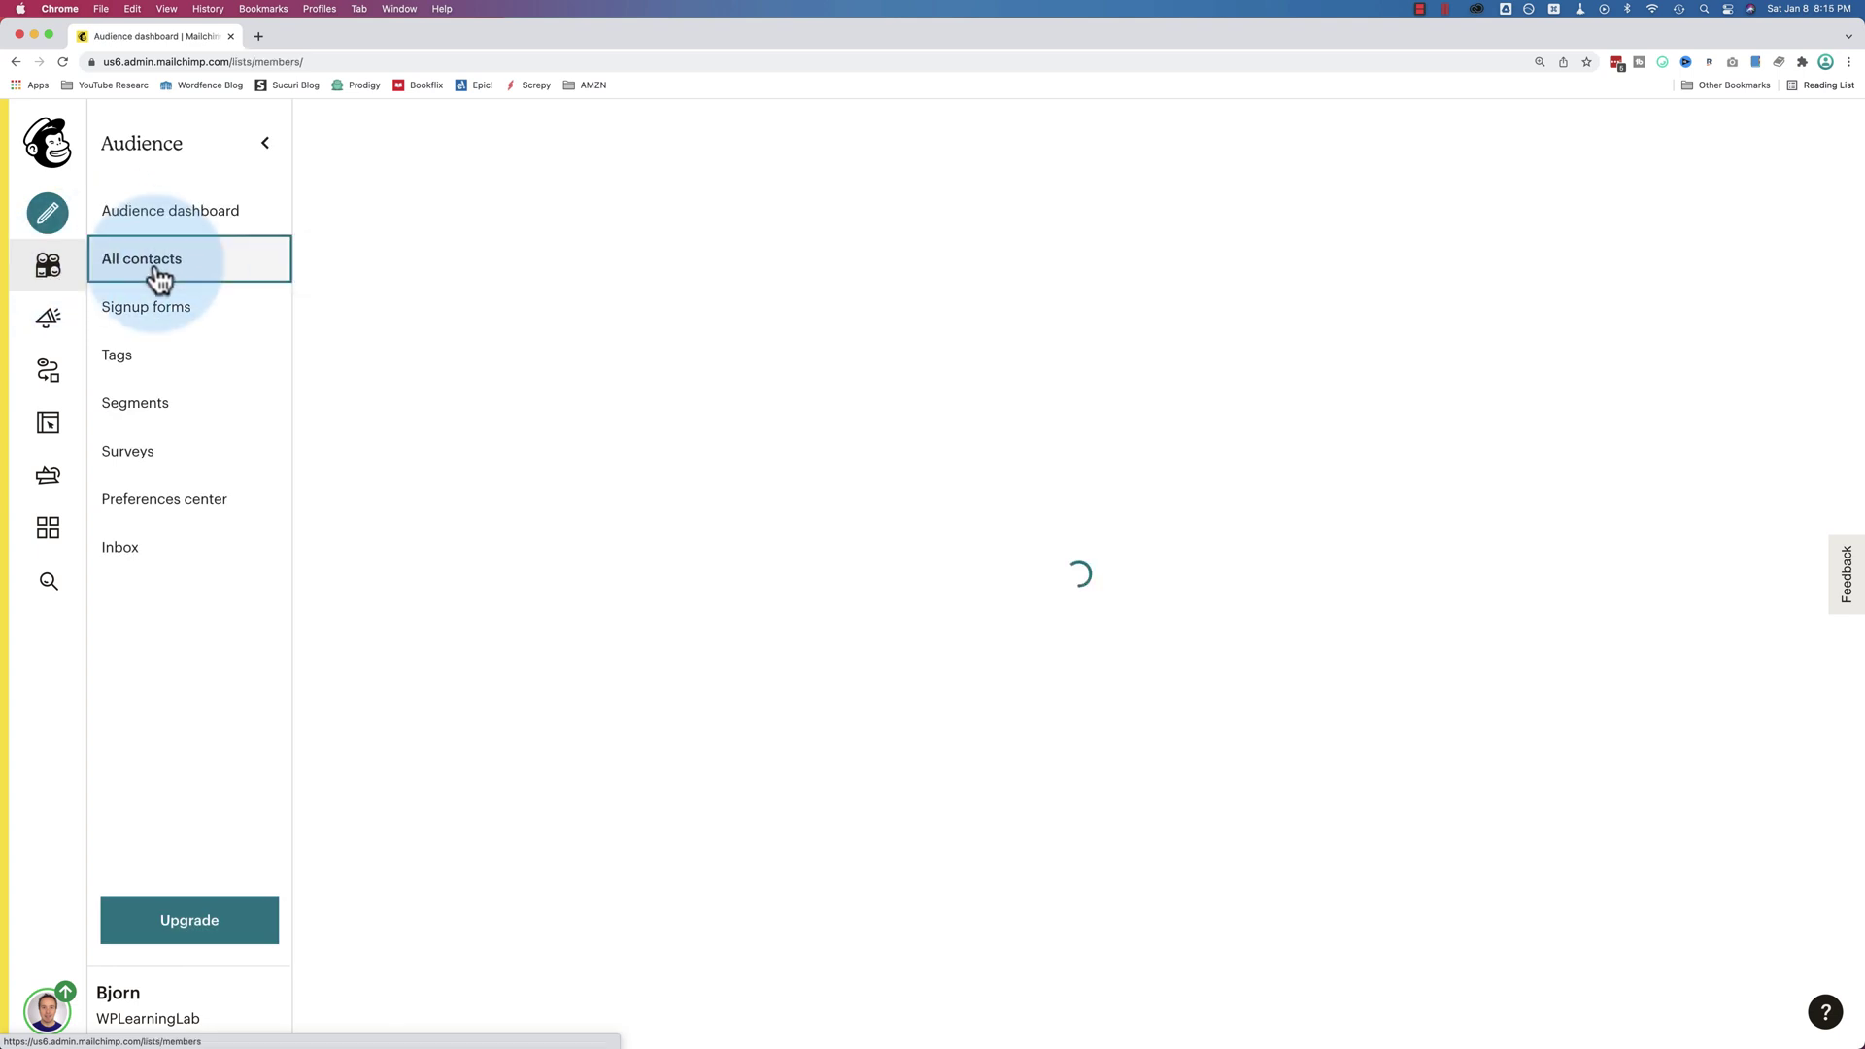
scroll(438, 419, down, 3)
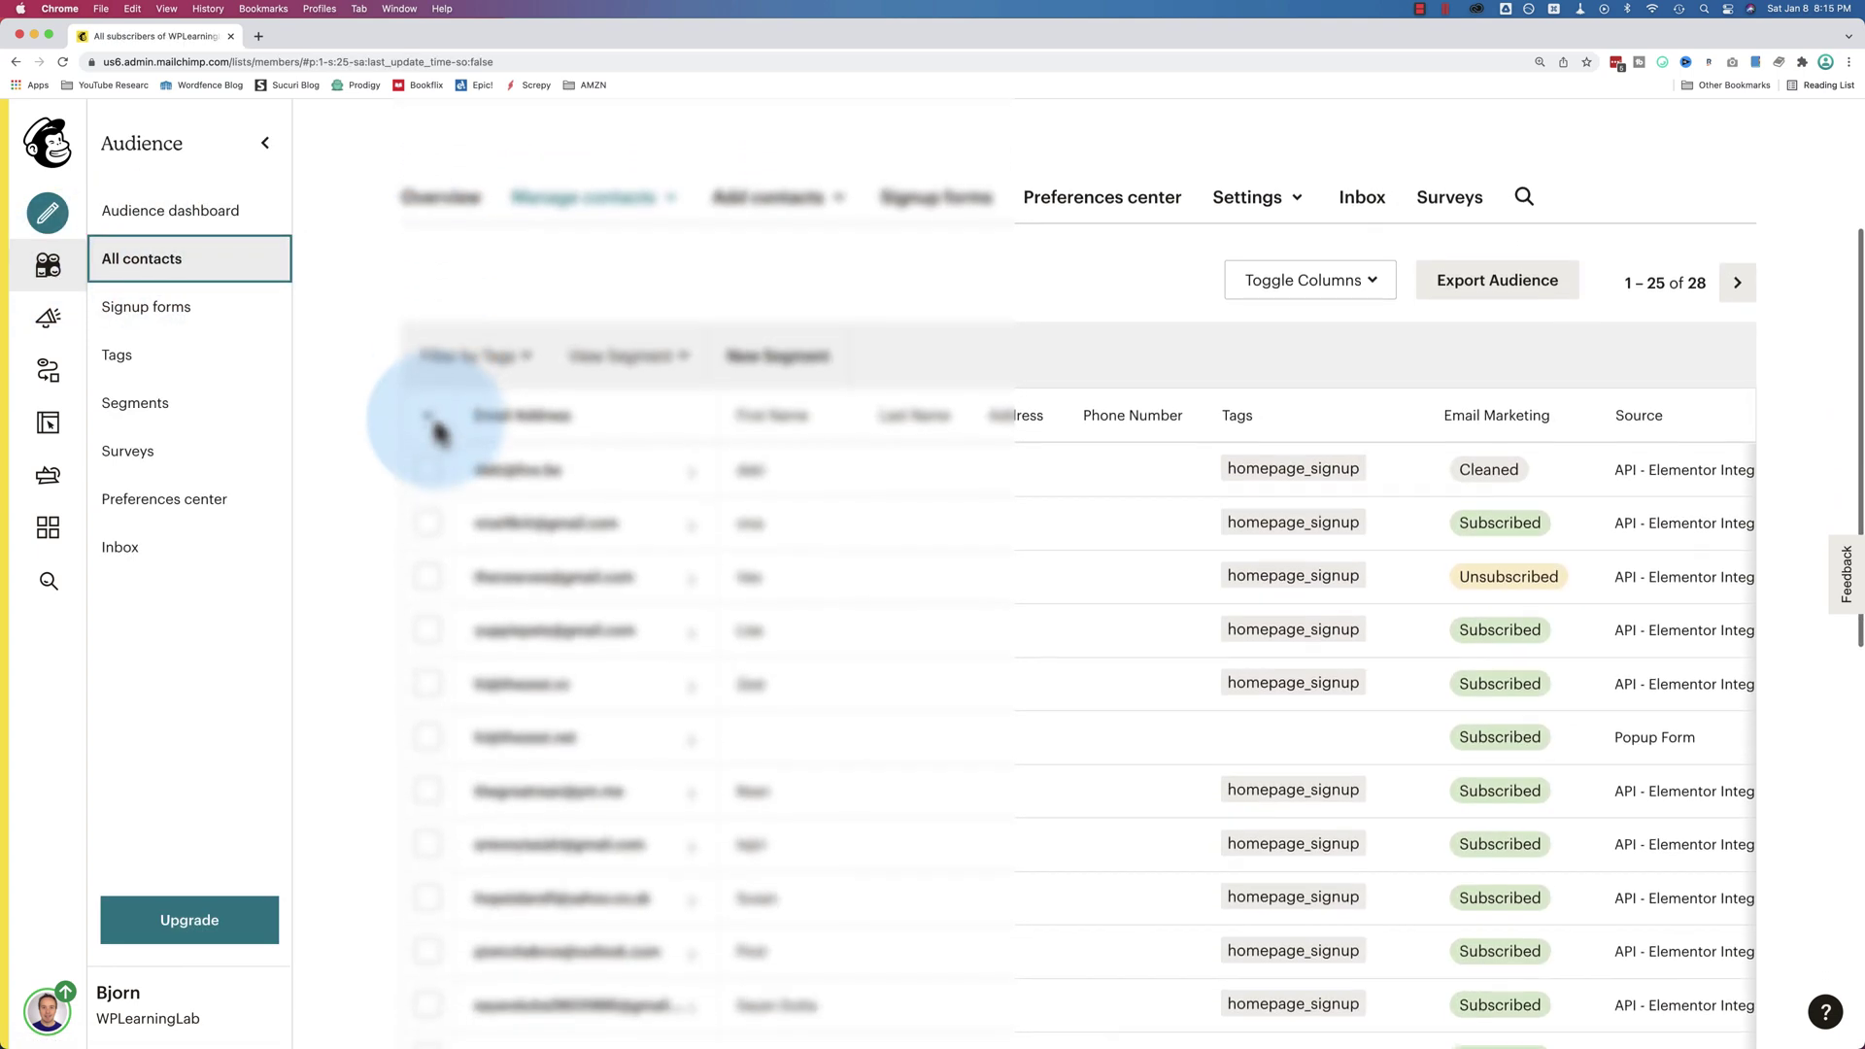
scroll(437, 428, down, 1)
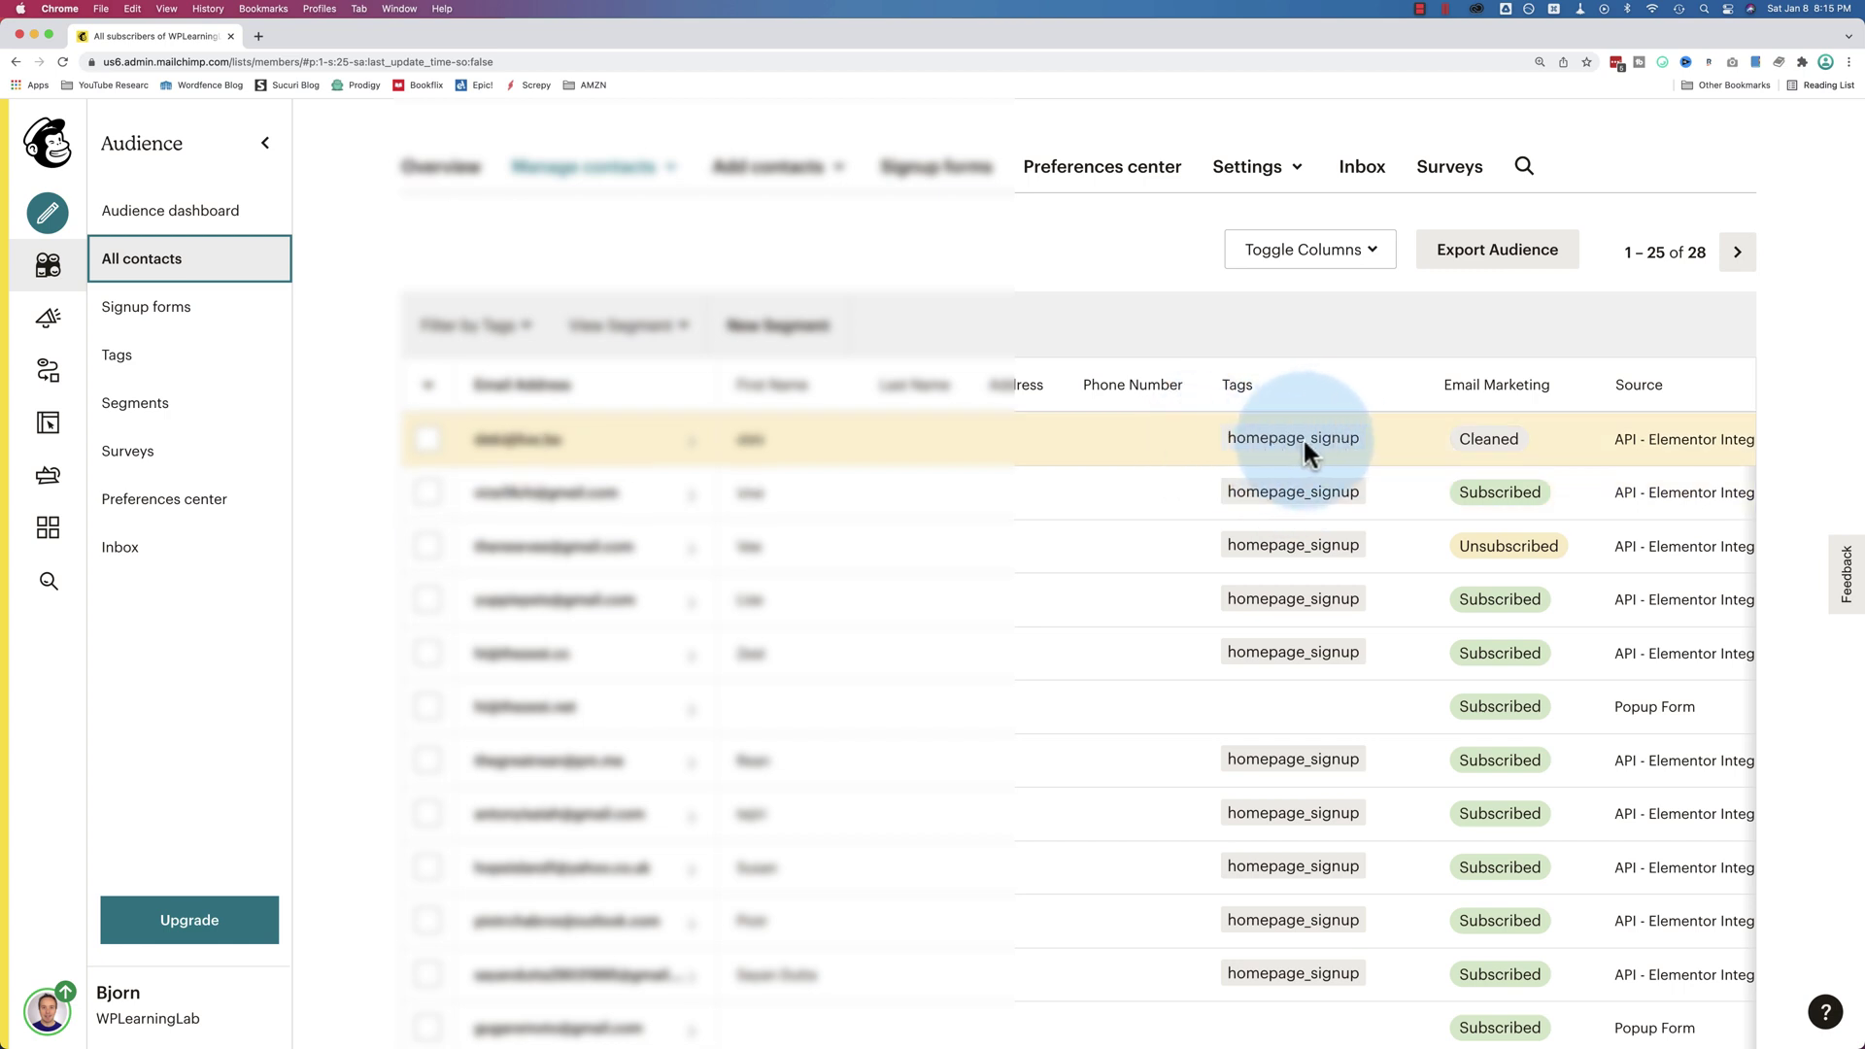
scroll(1342, 436, down, 2)
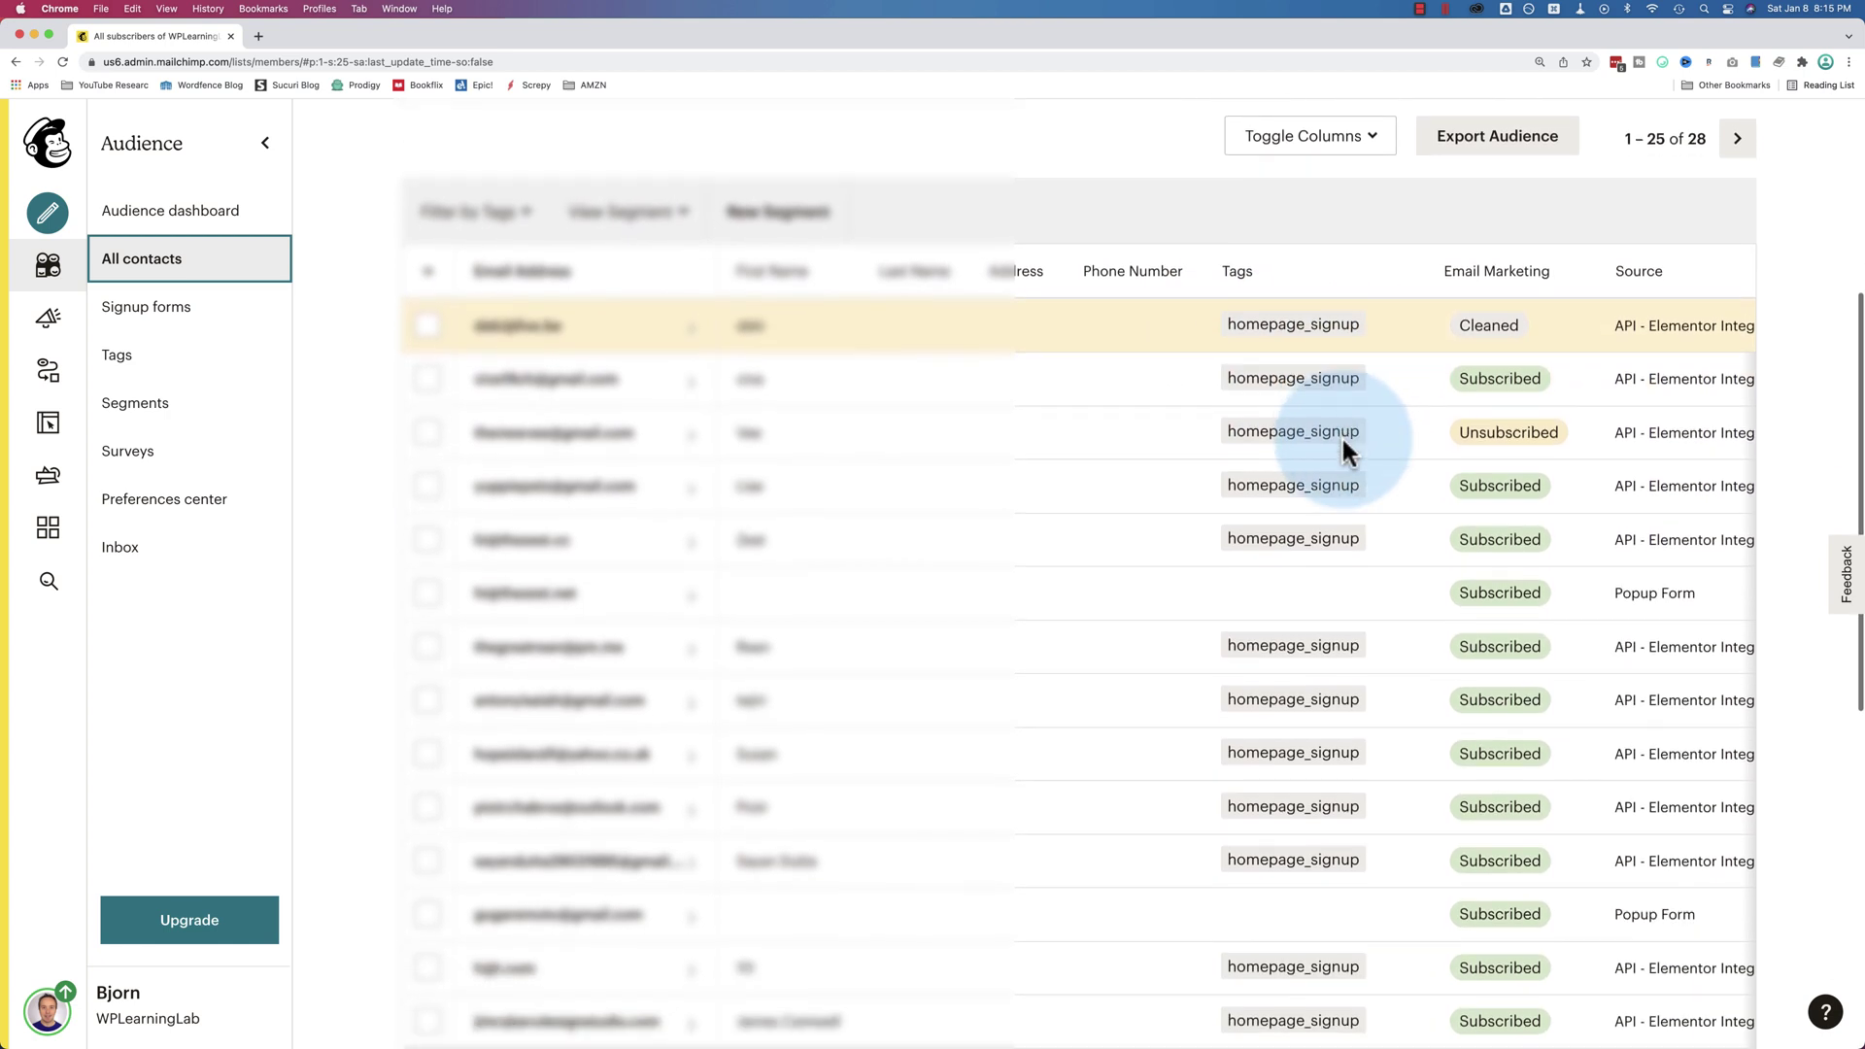
scroll(1342, 435, down, 12)
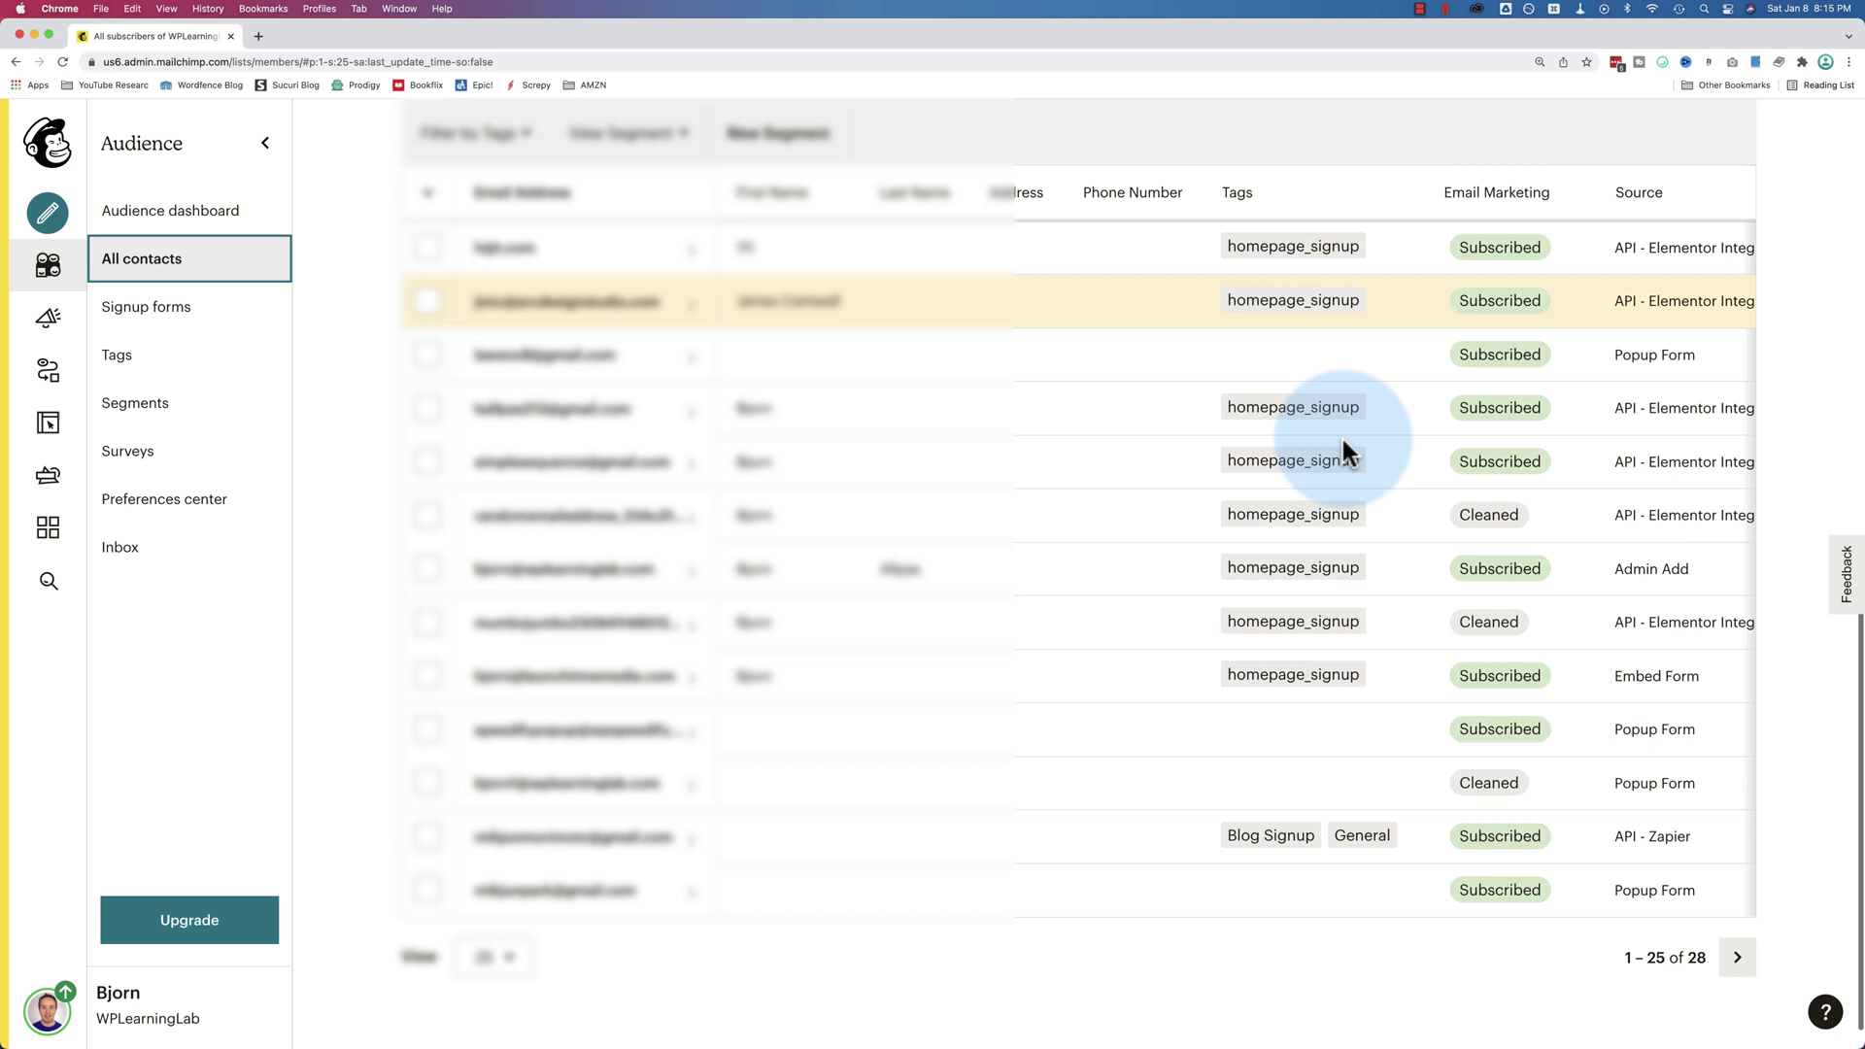
scroll(1341, 434, down, 1)
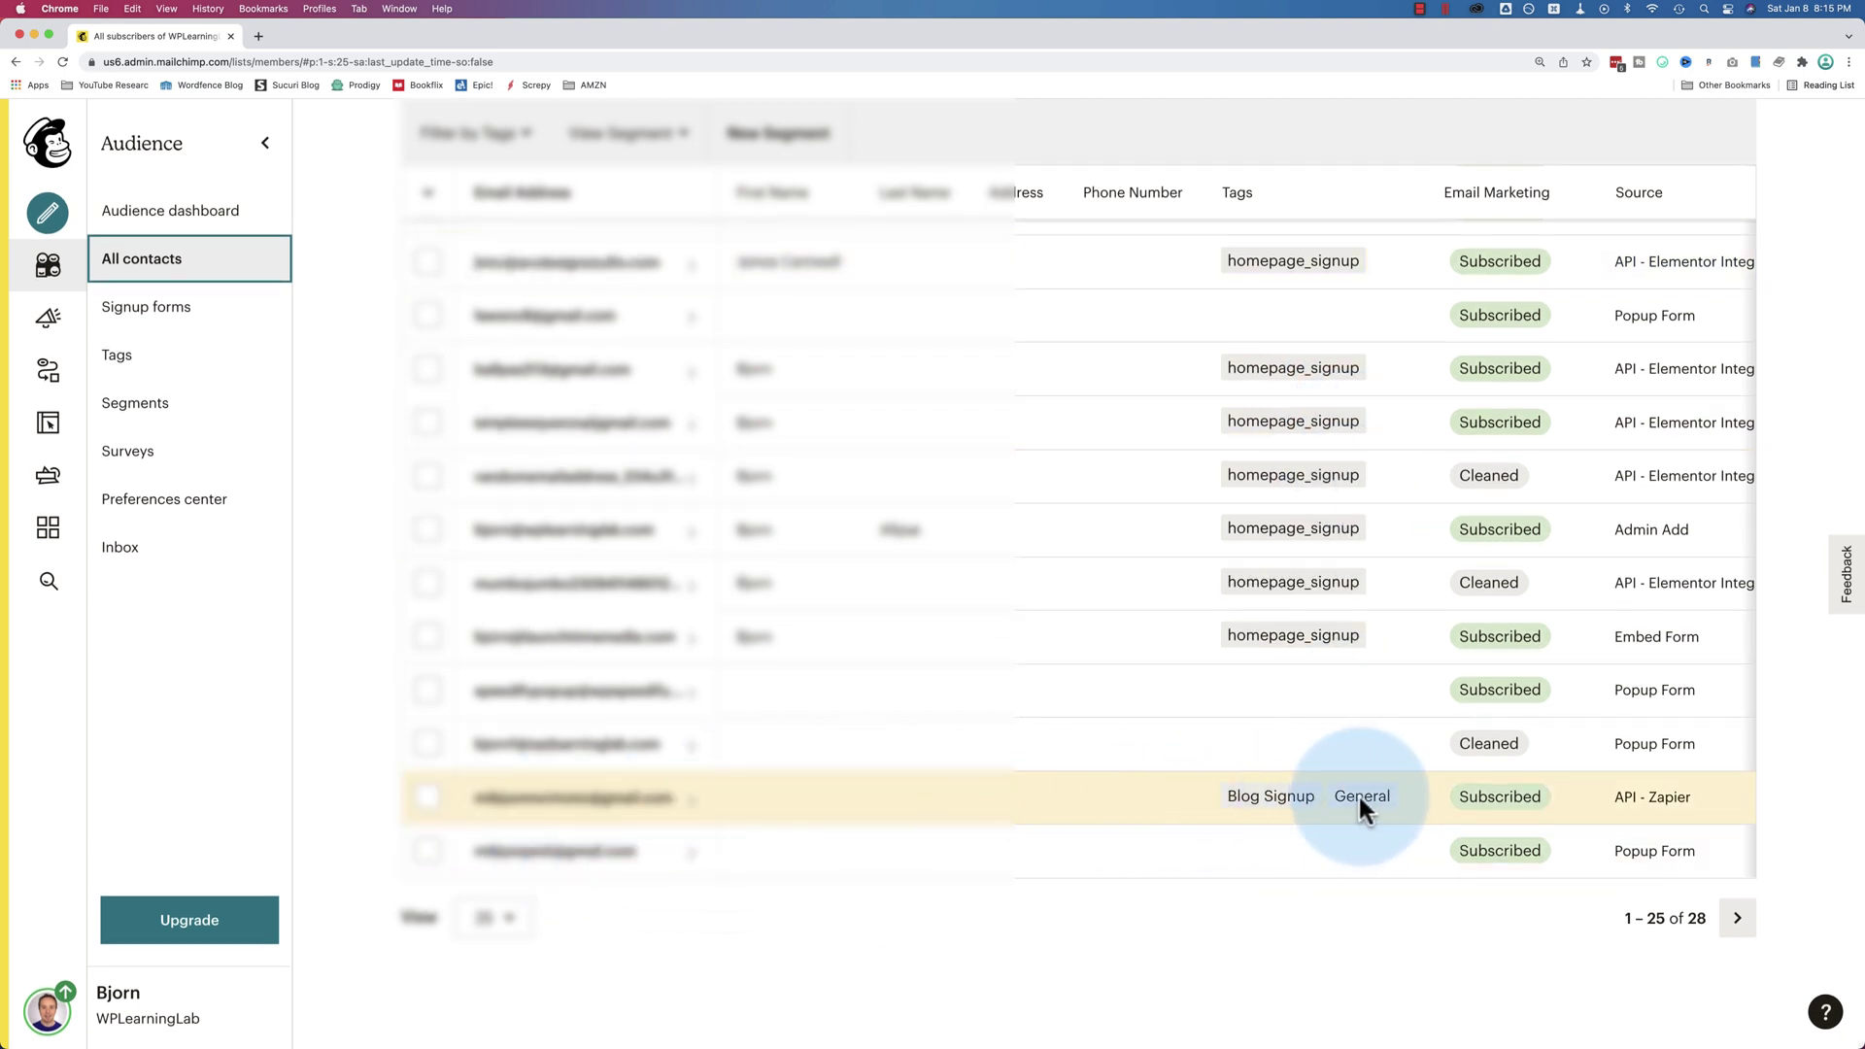
click(505, 921)
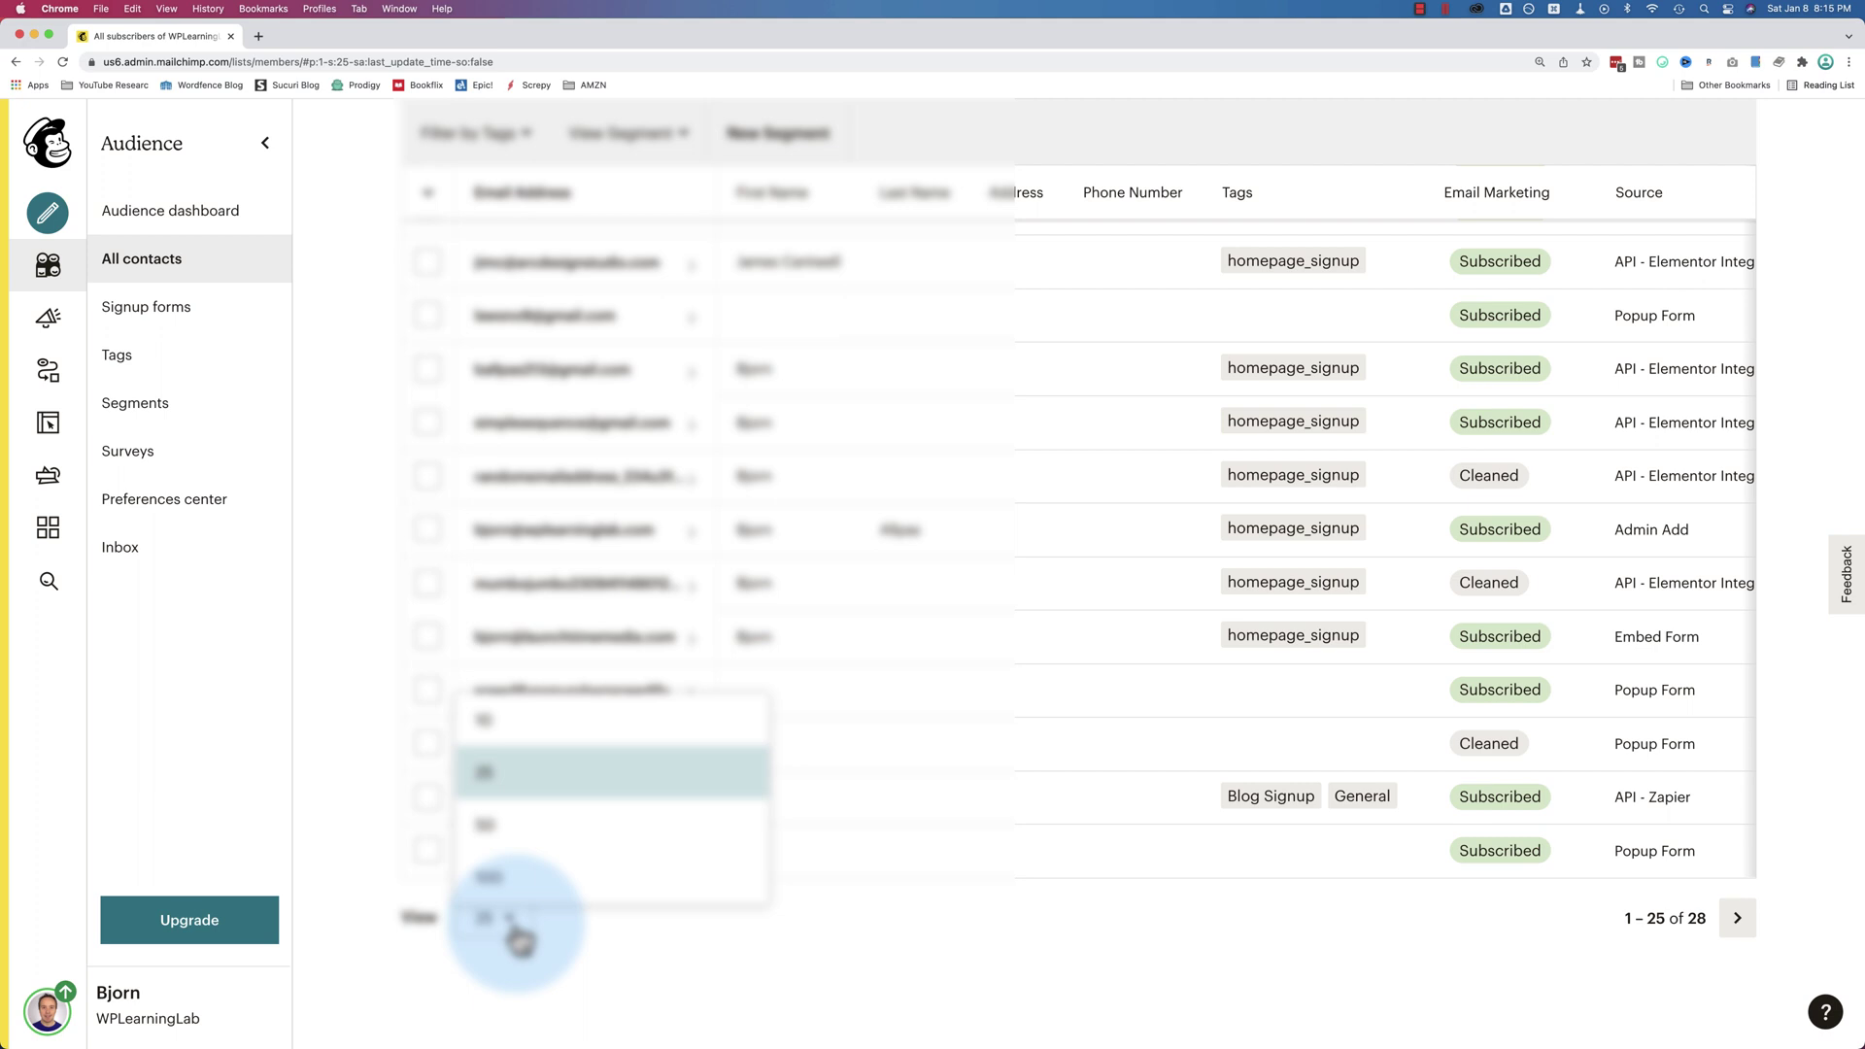
click(498, 830)
scroll(1356, 768, down, 3)
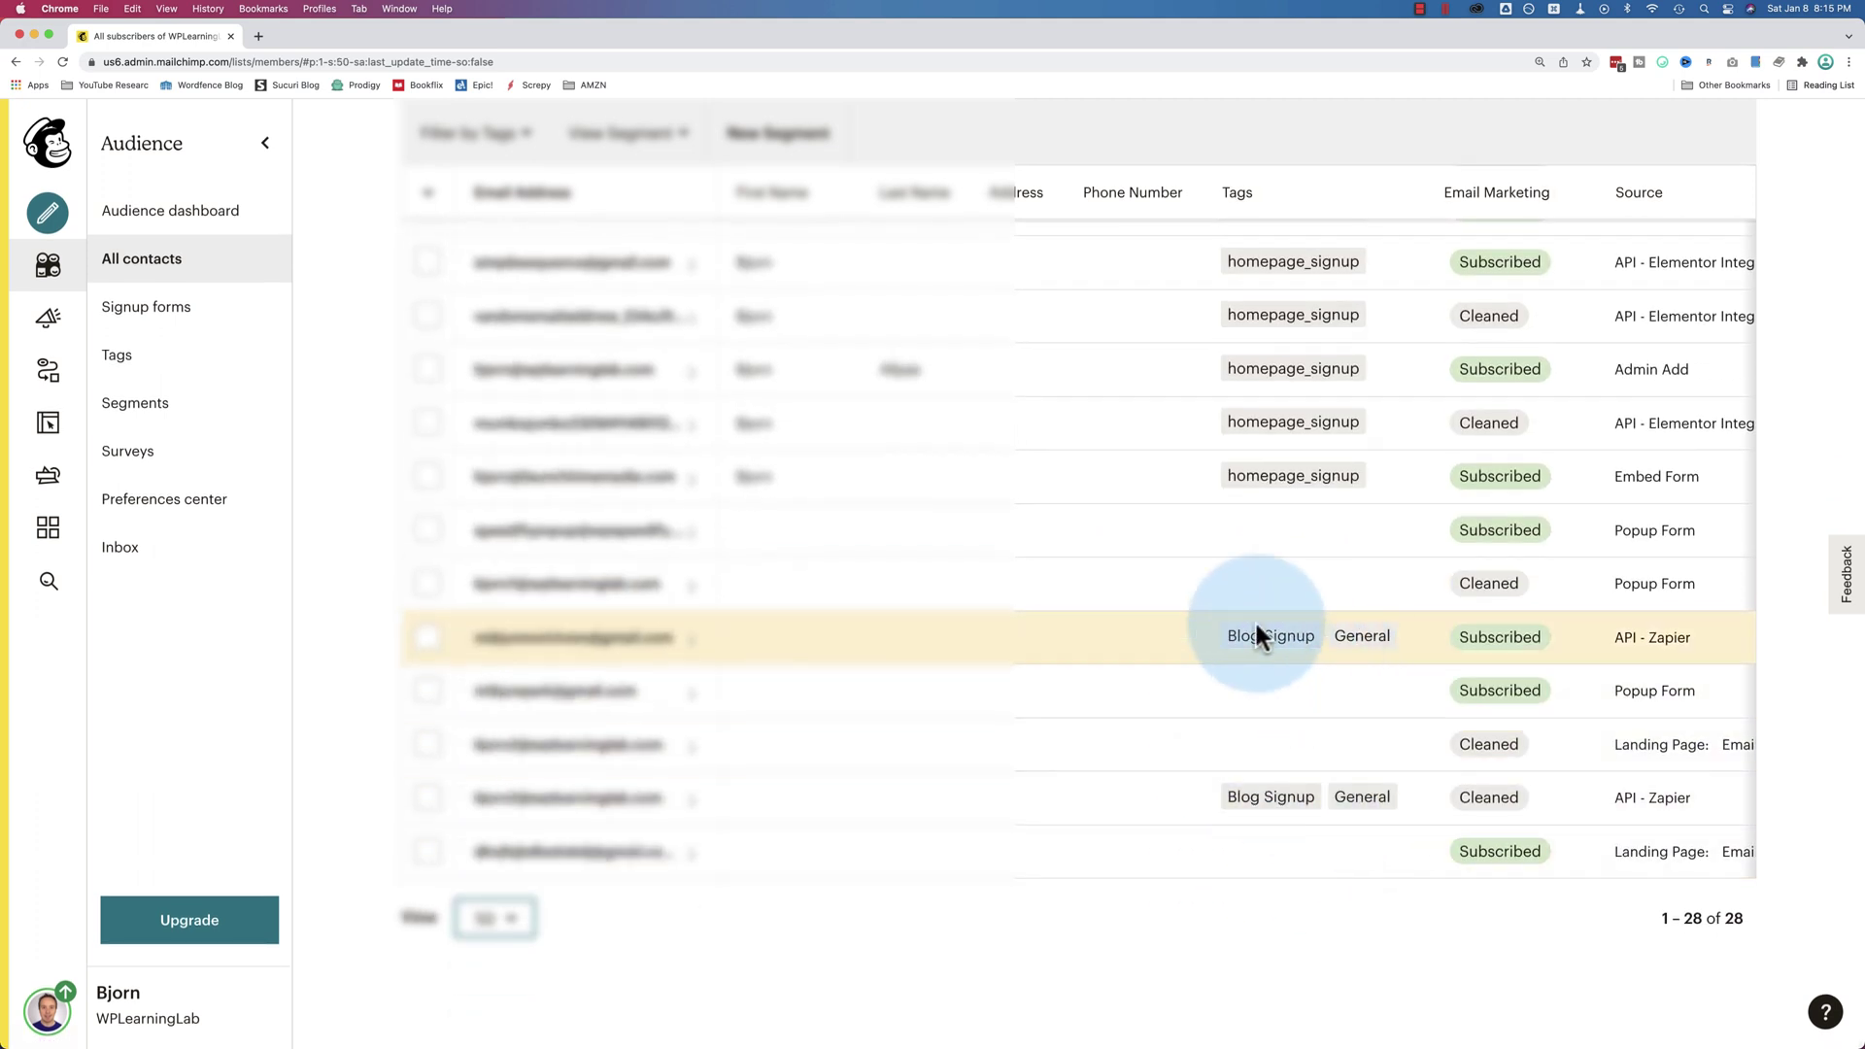
drag(1255, 631, 1263, 379)
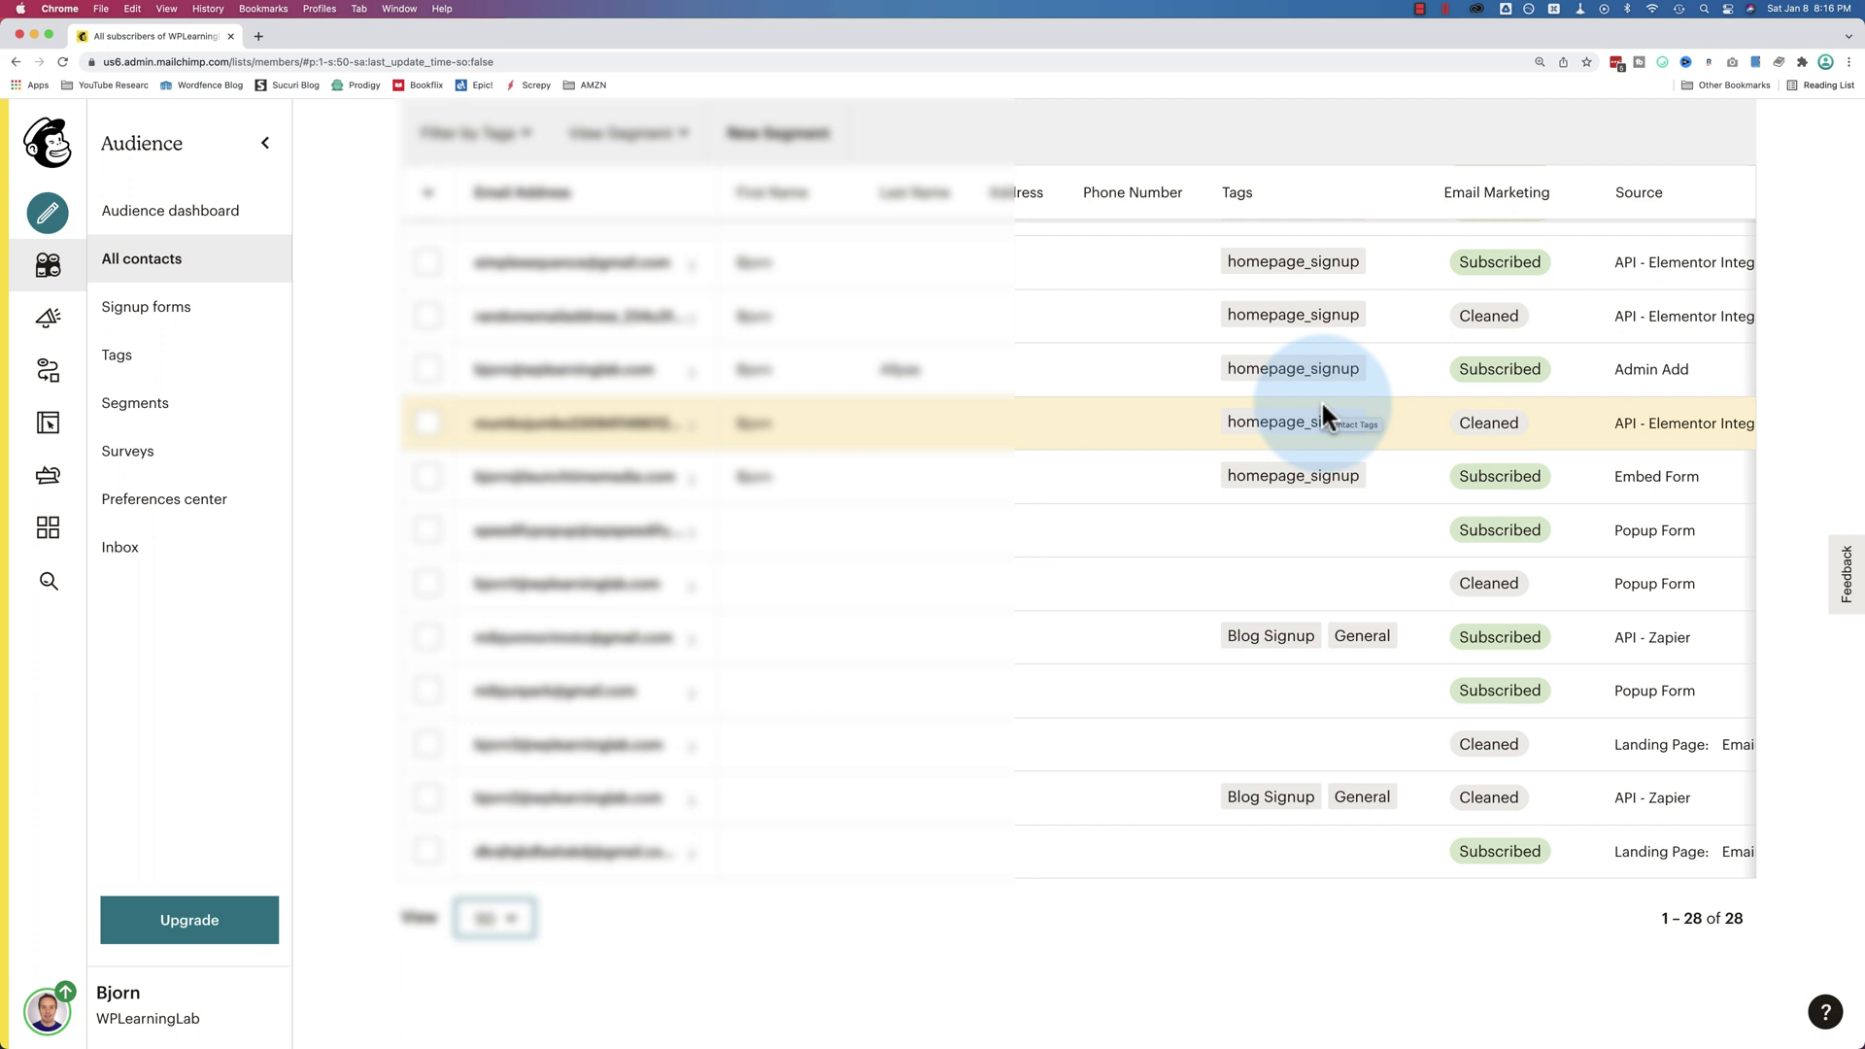
scroll(1322, 399, up, 3)
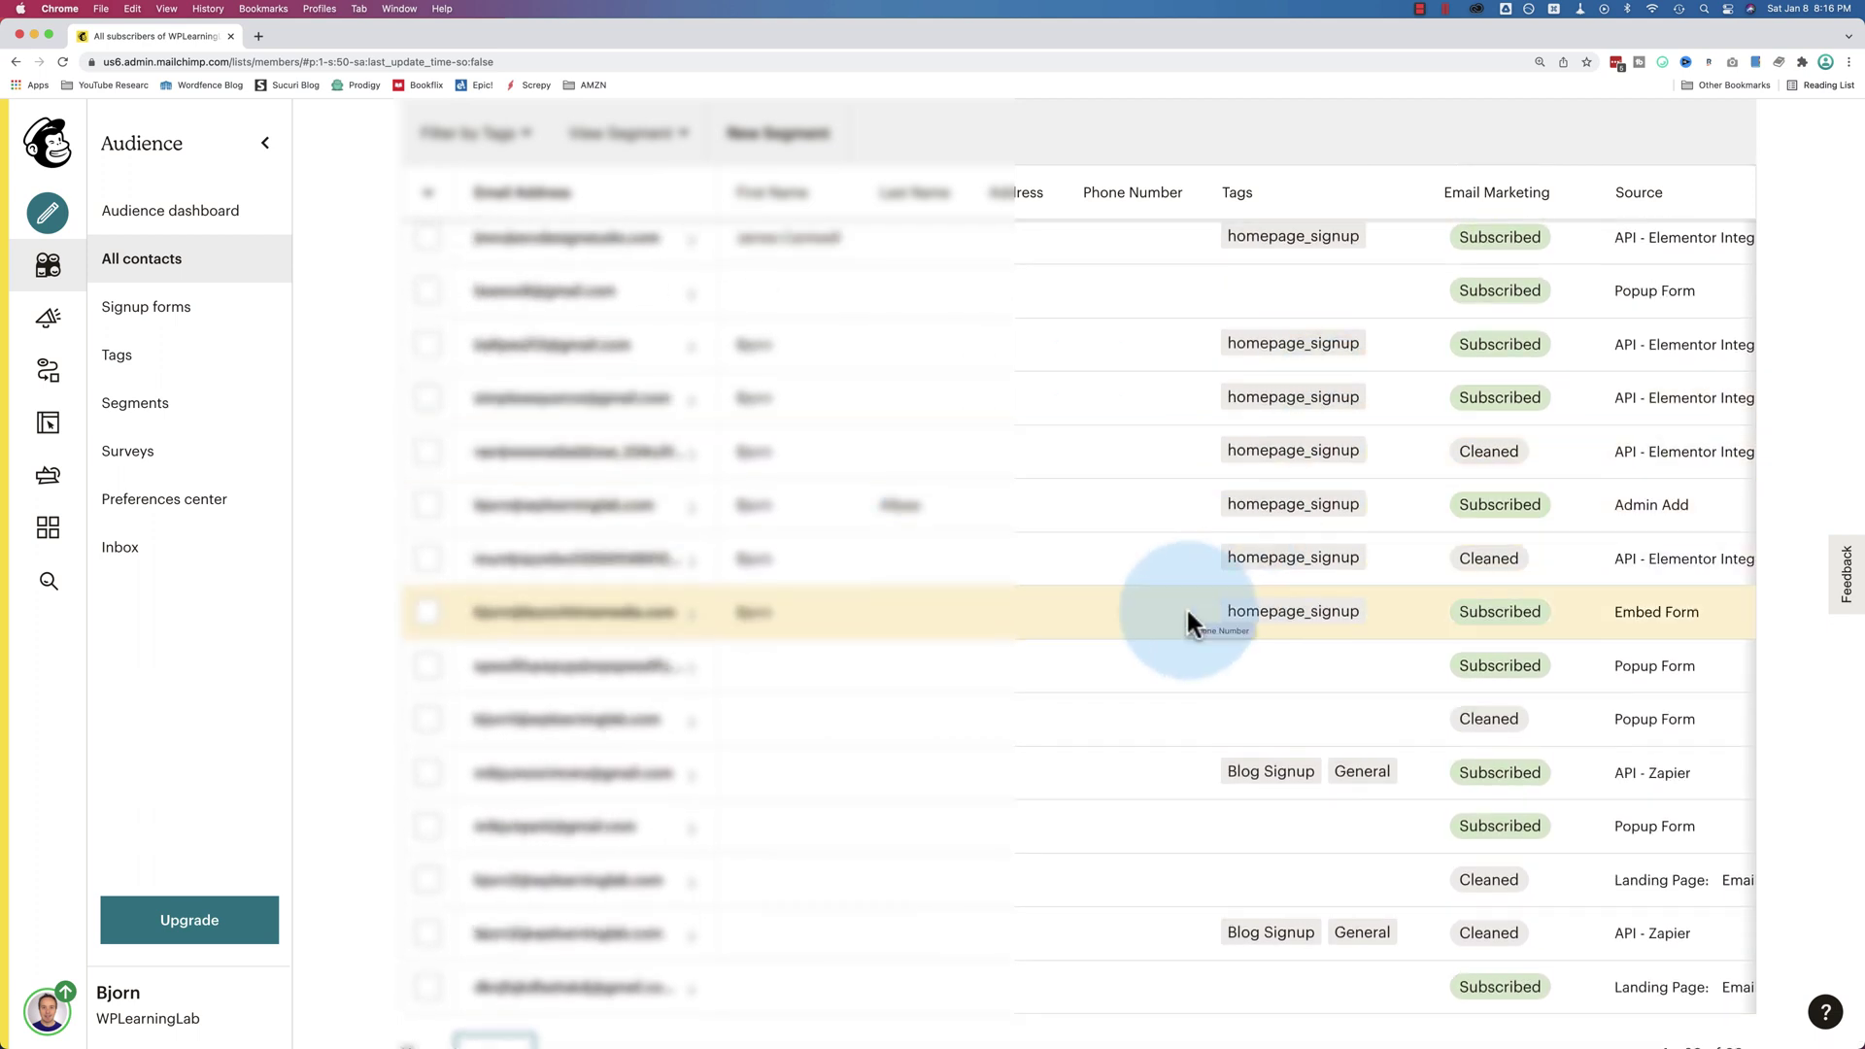
scroll(1186, 607, up, 4)
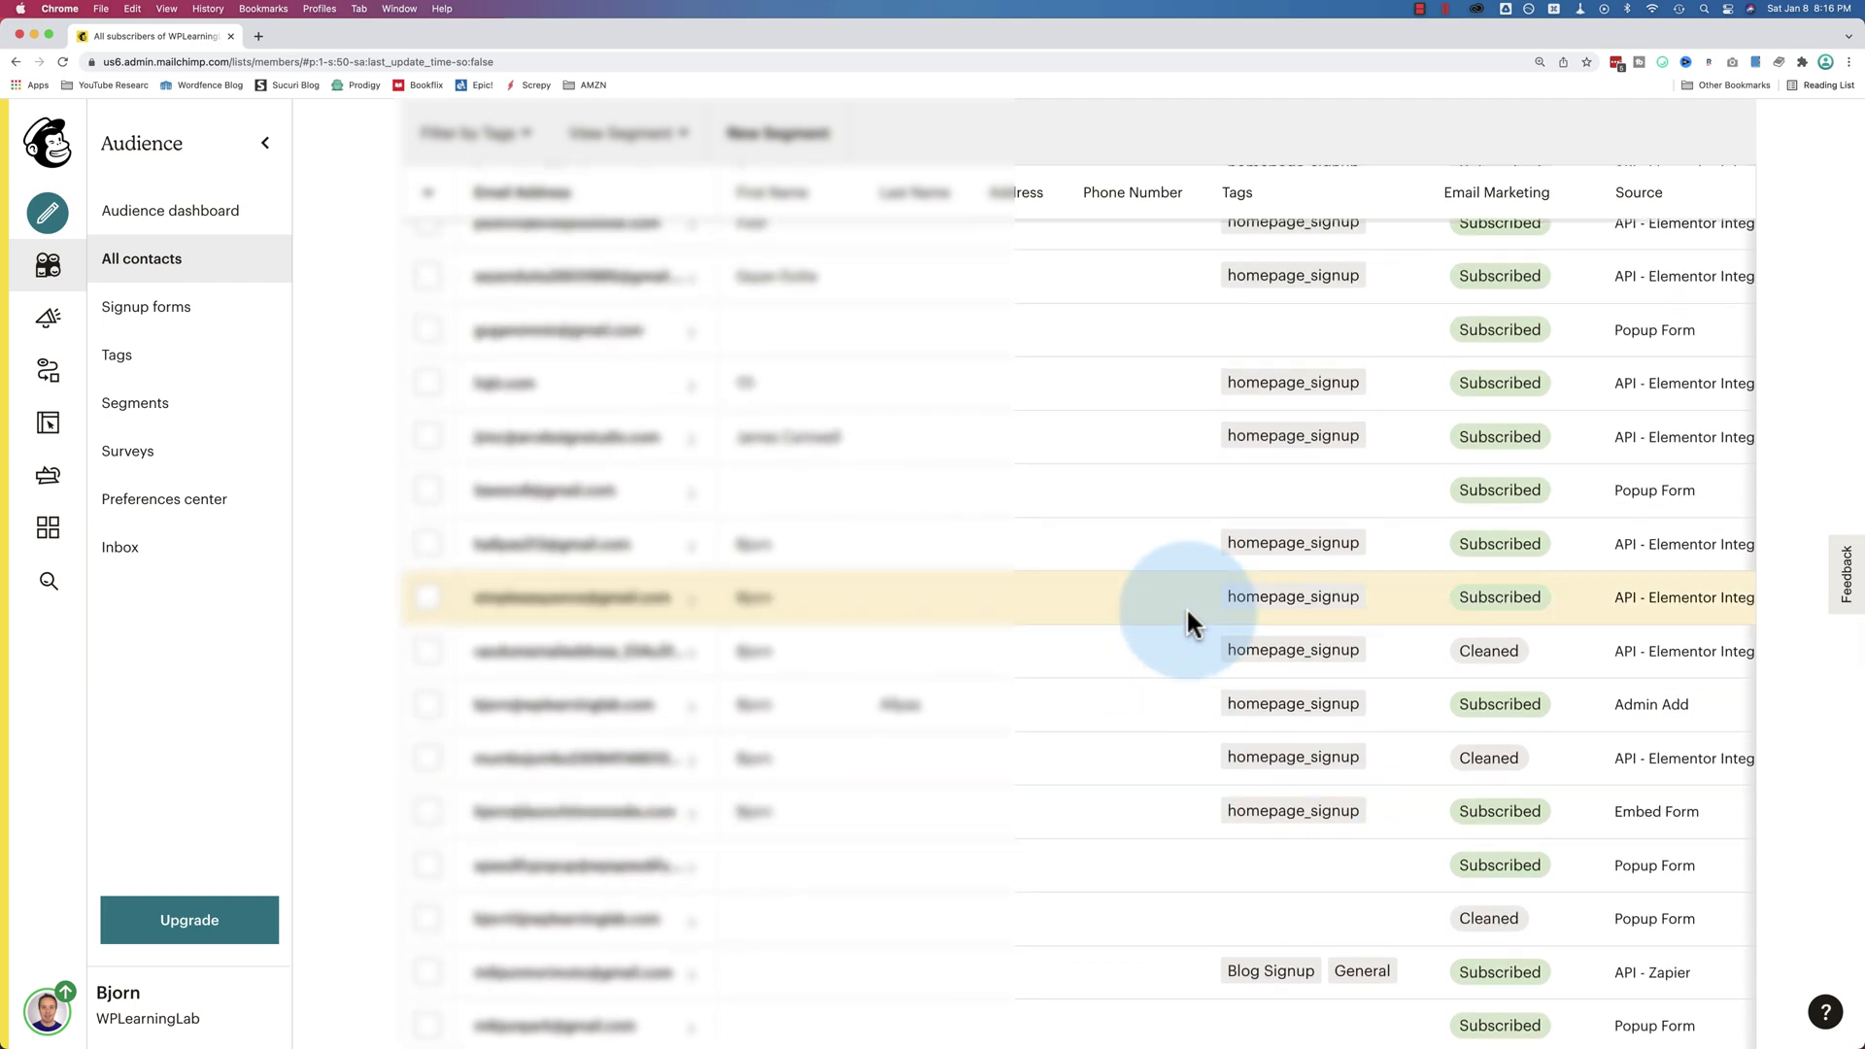
scroll(1186, 606, up, 10)
scroll(1187, 612, up, 1)
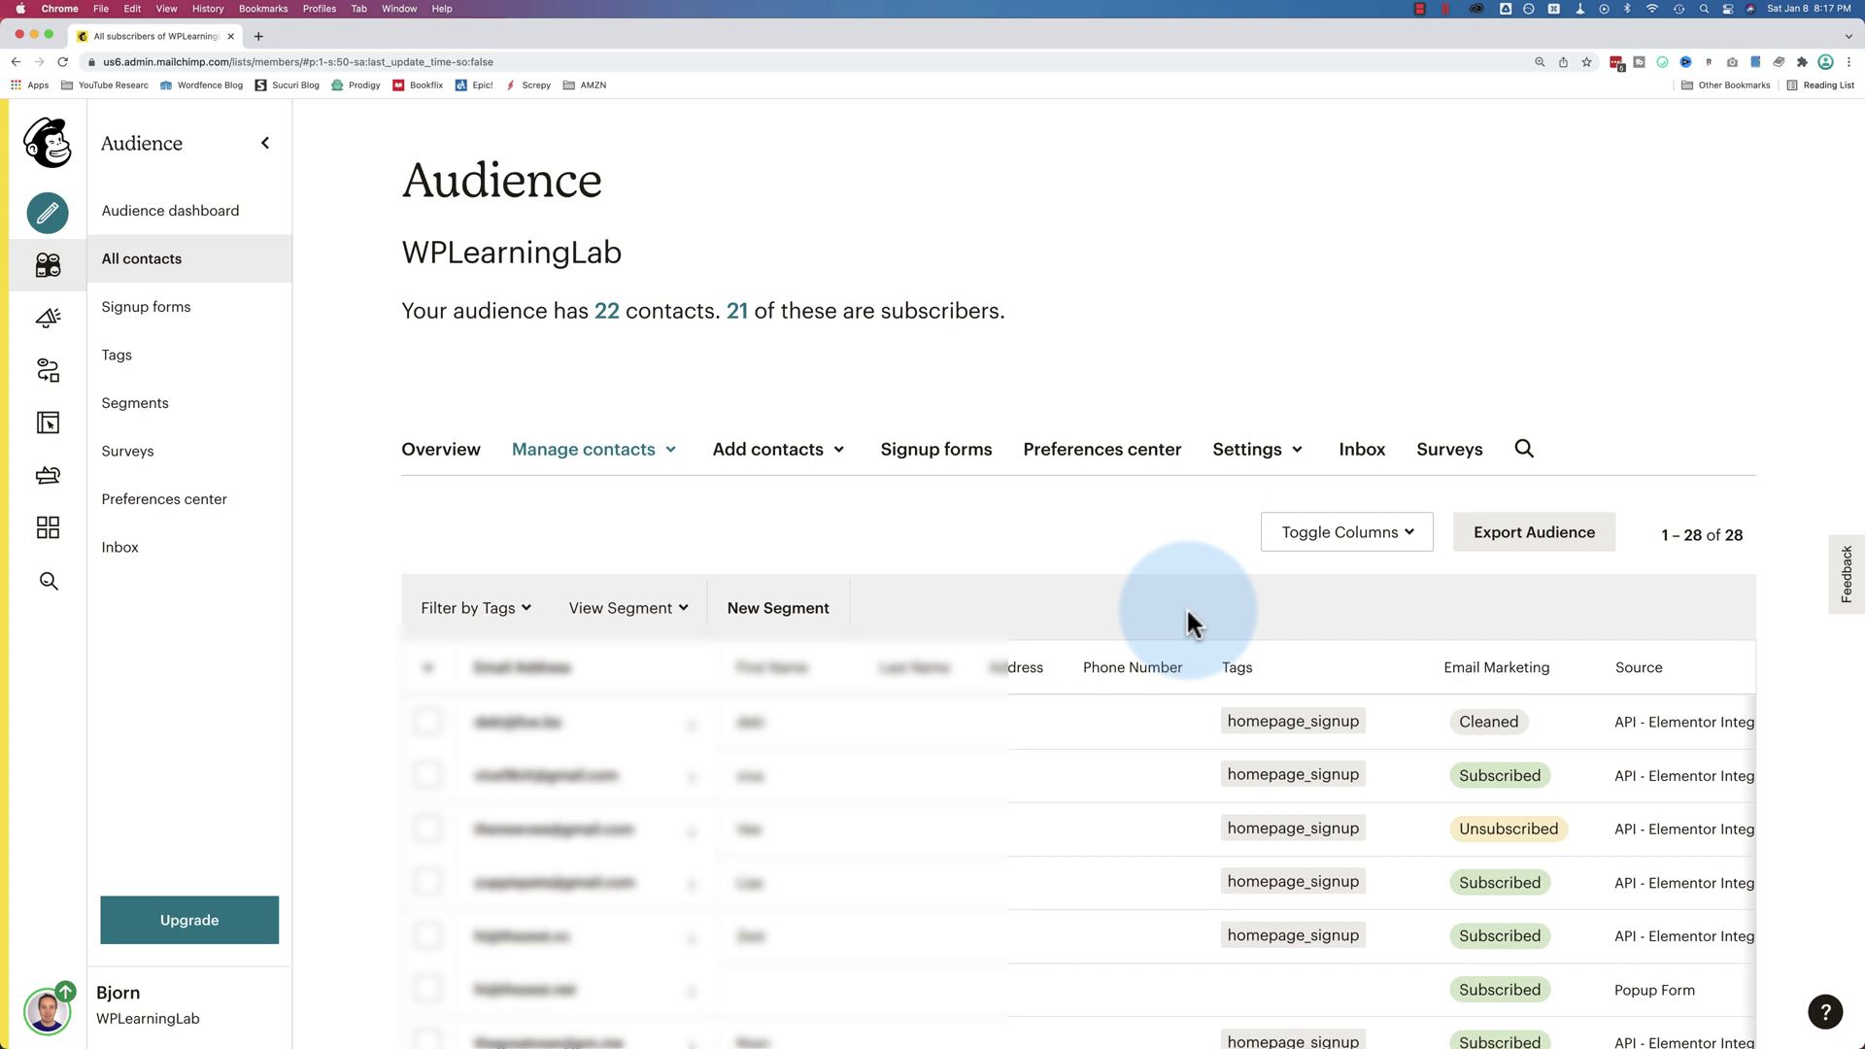
scroll(1193, 622, down, 2)
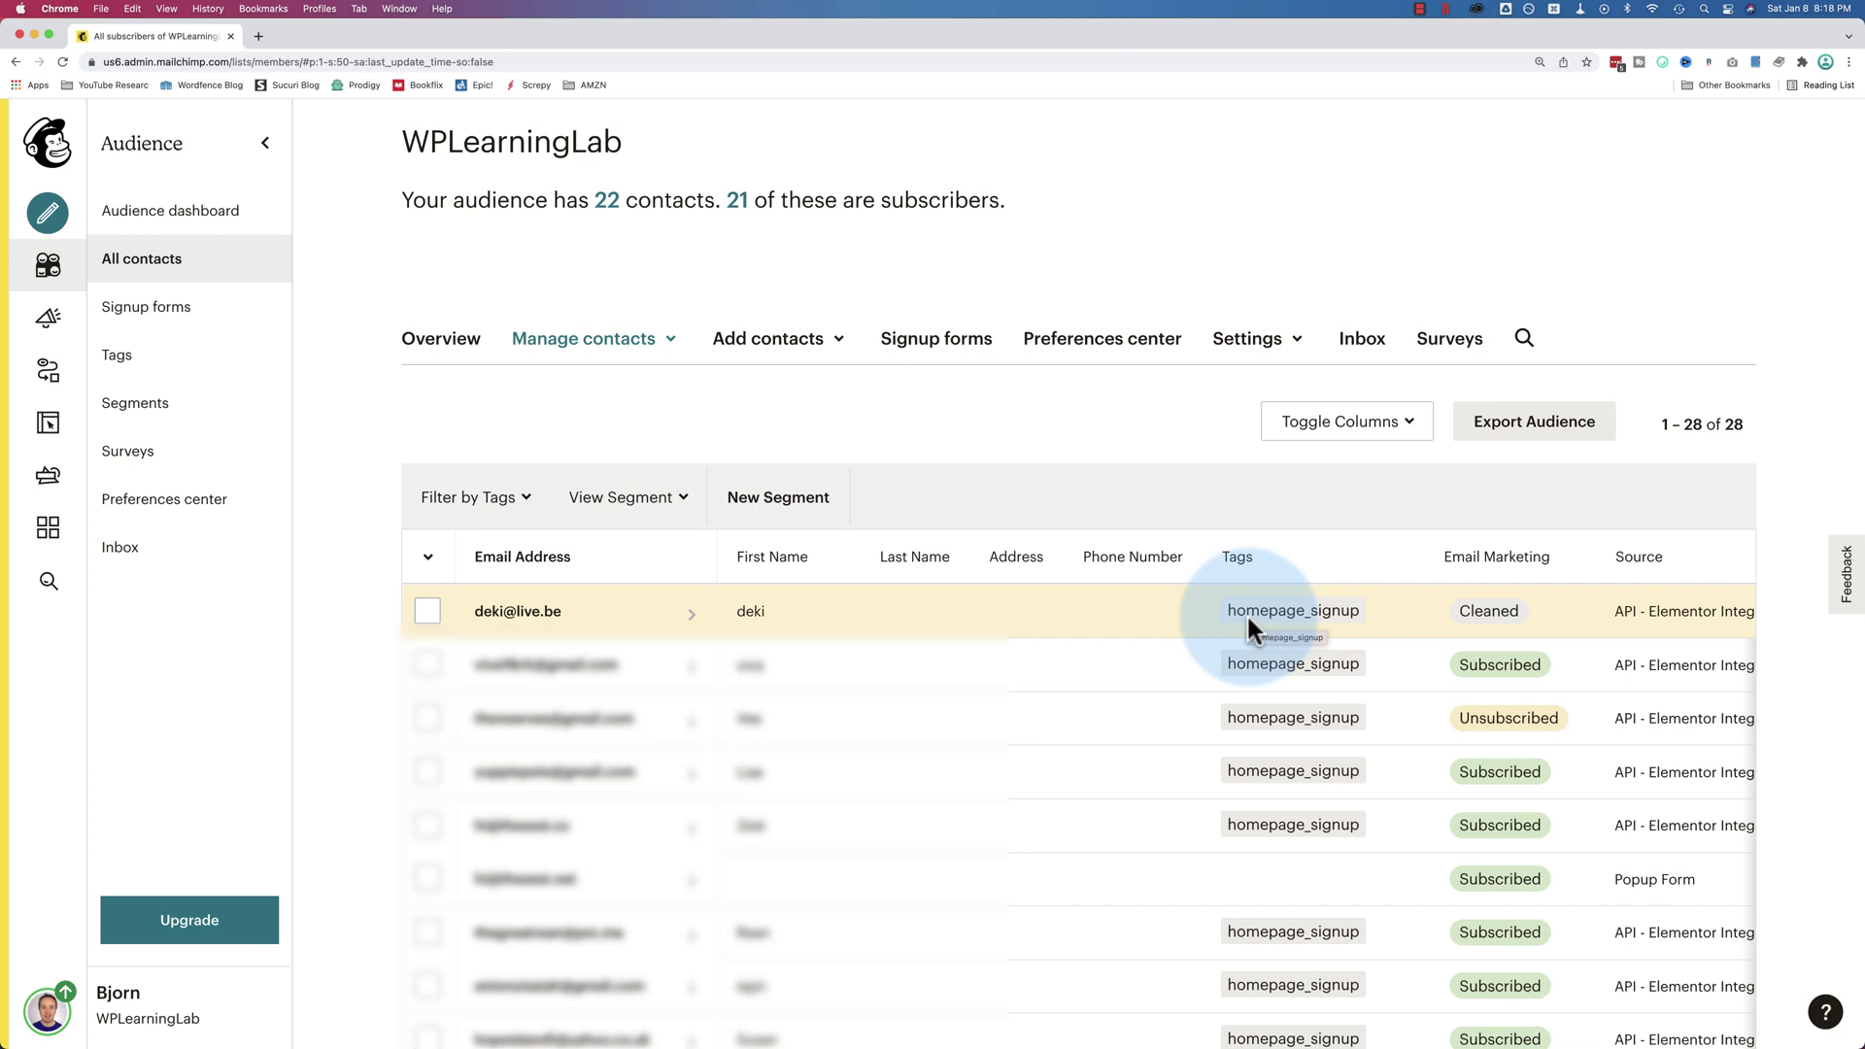
drag(1248, 619, 1241, 625)
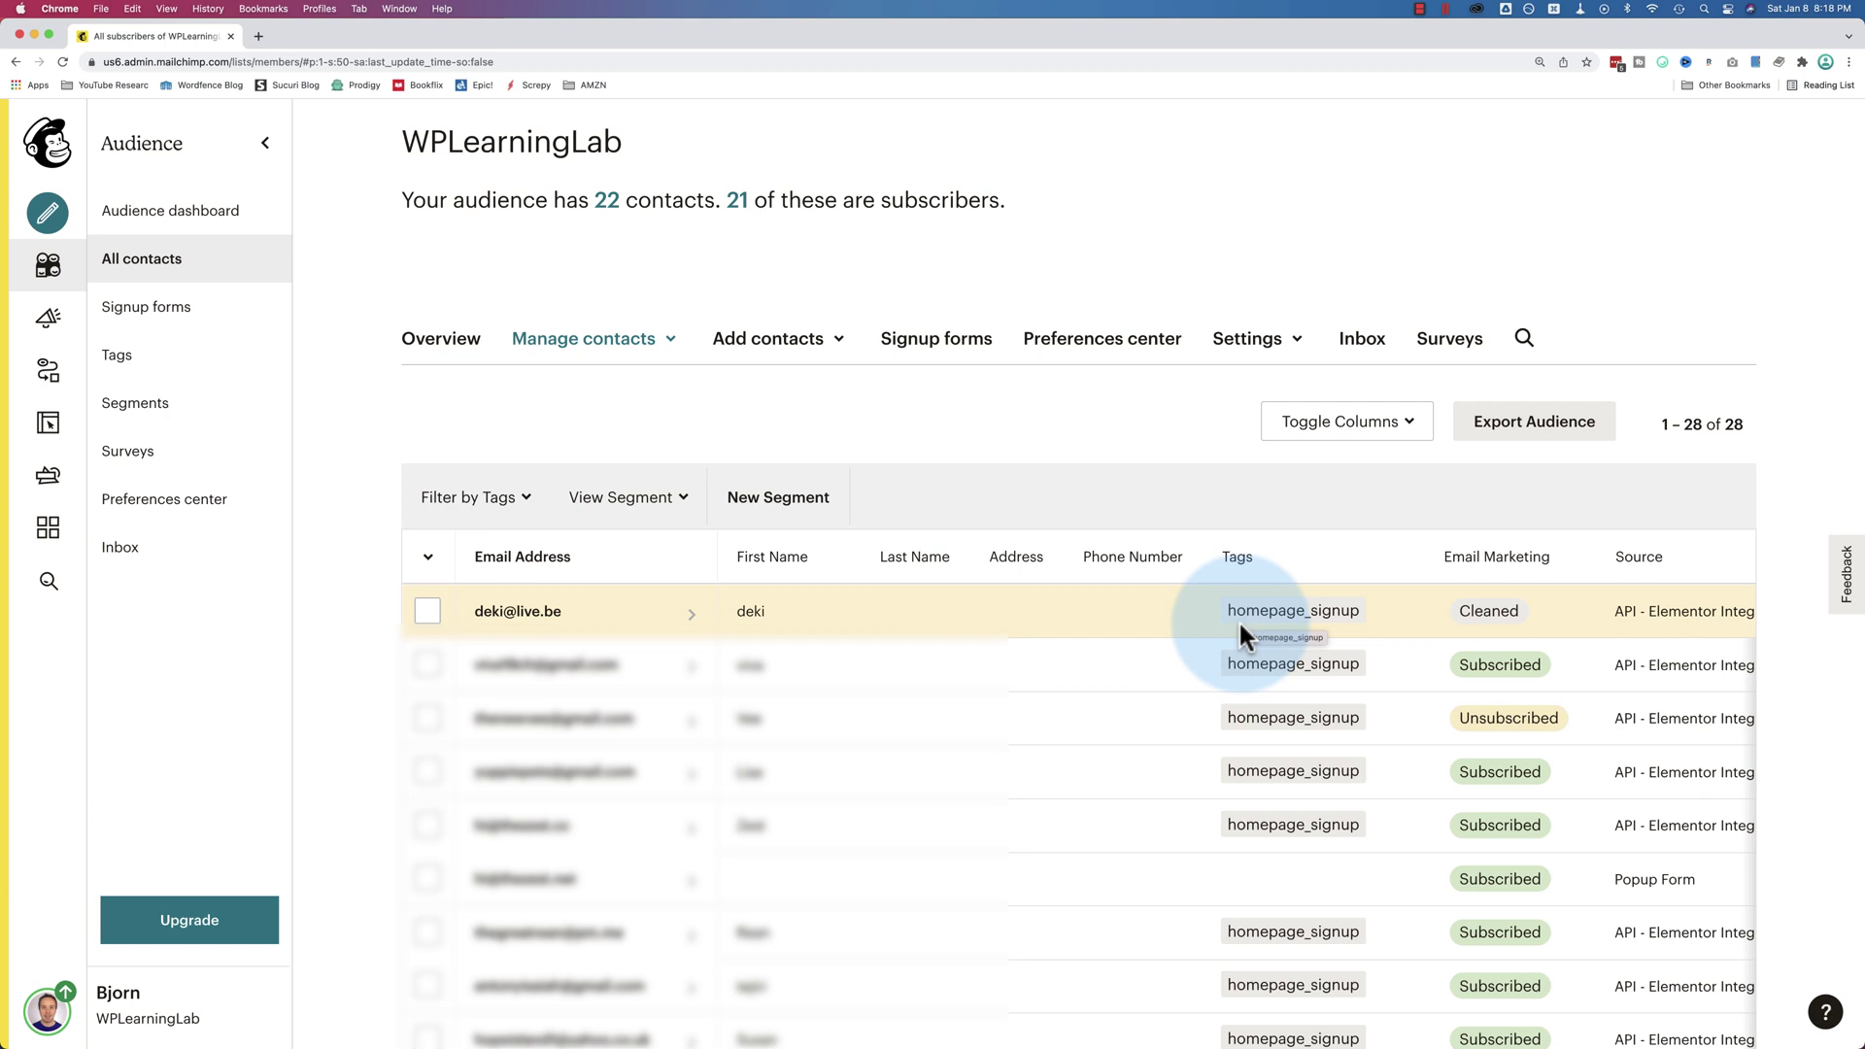
drag(1240, 625, 1445, 629)
Step: Check the first contact and type 'this is my new tag' in Add or Remove Tags
scroll(395, 583, down, 1)
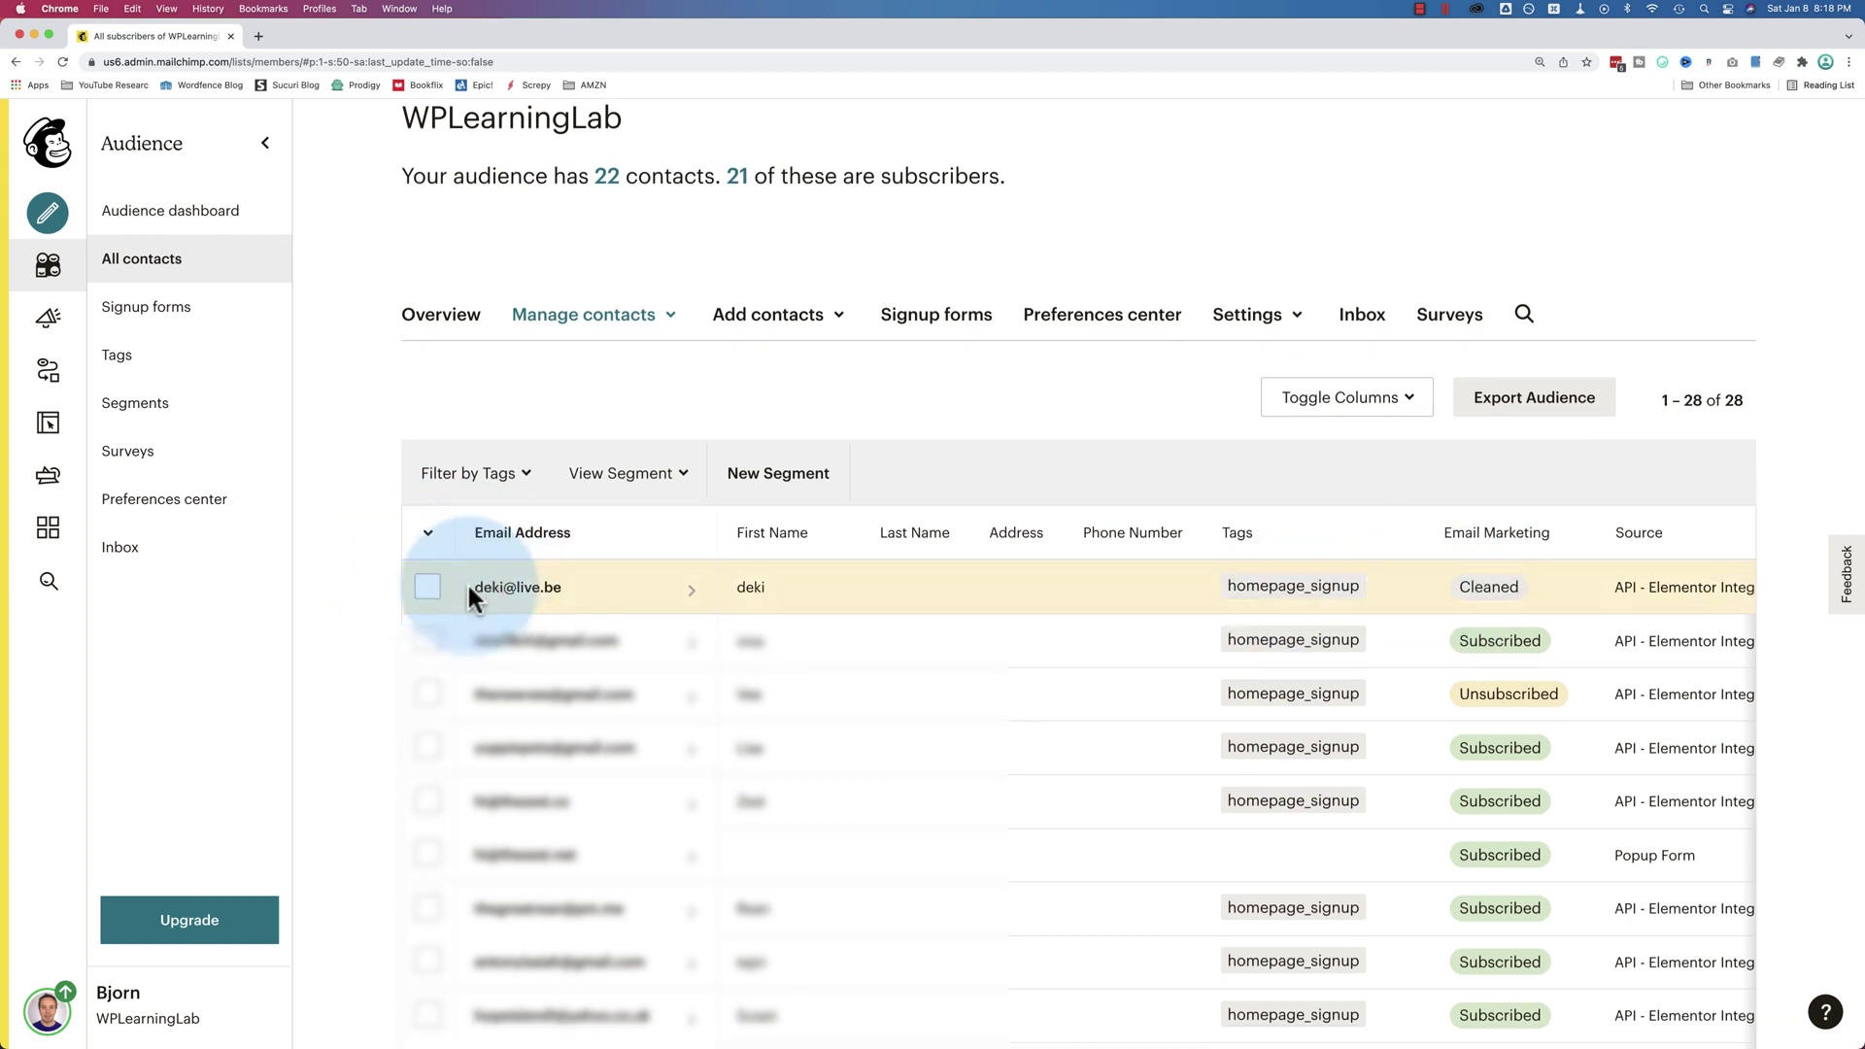
click(427, 588)
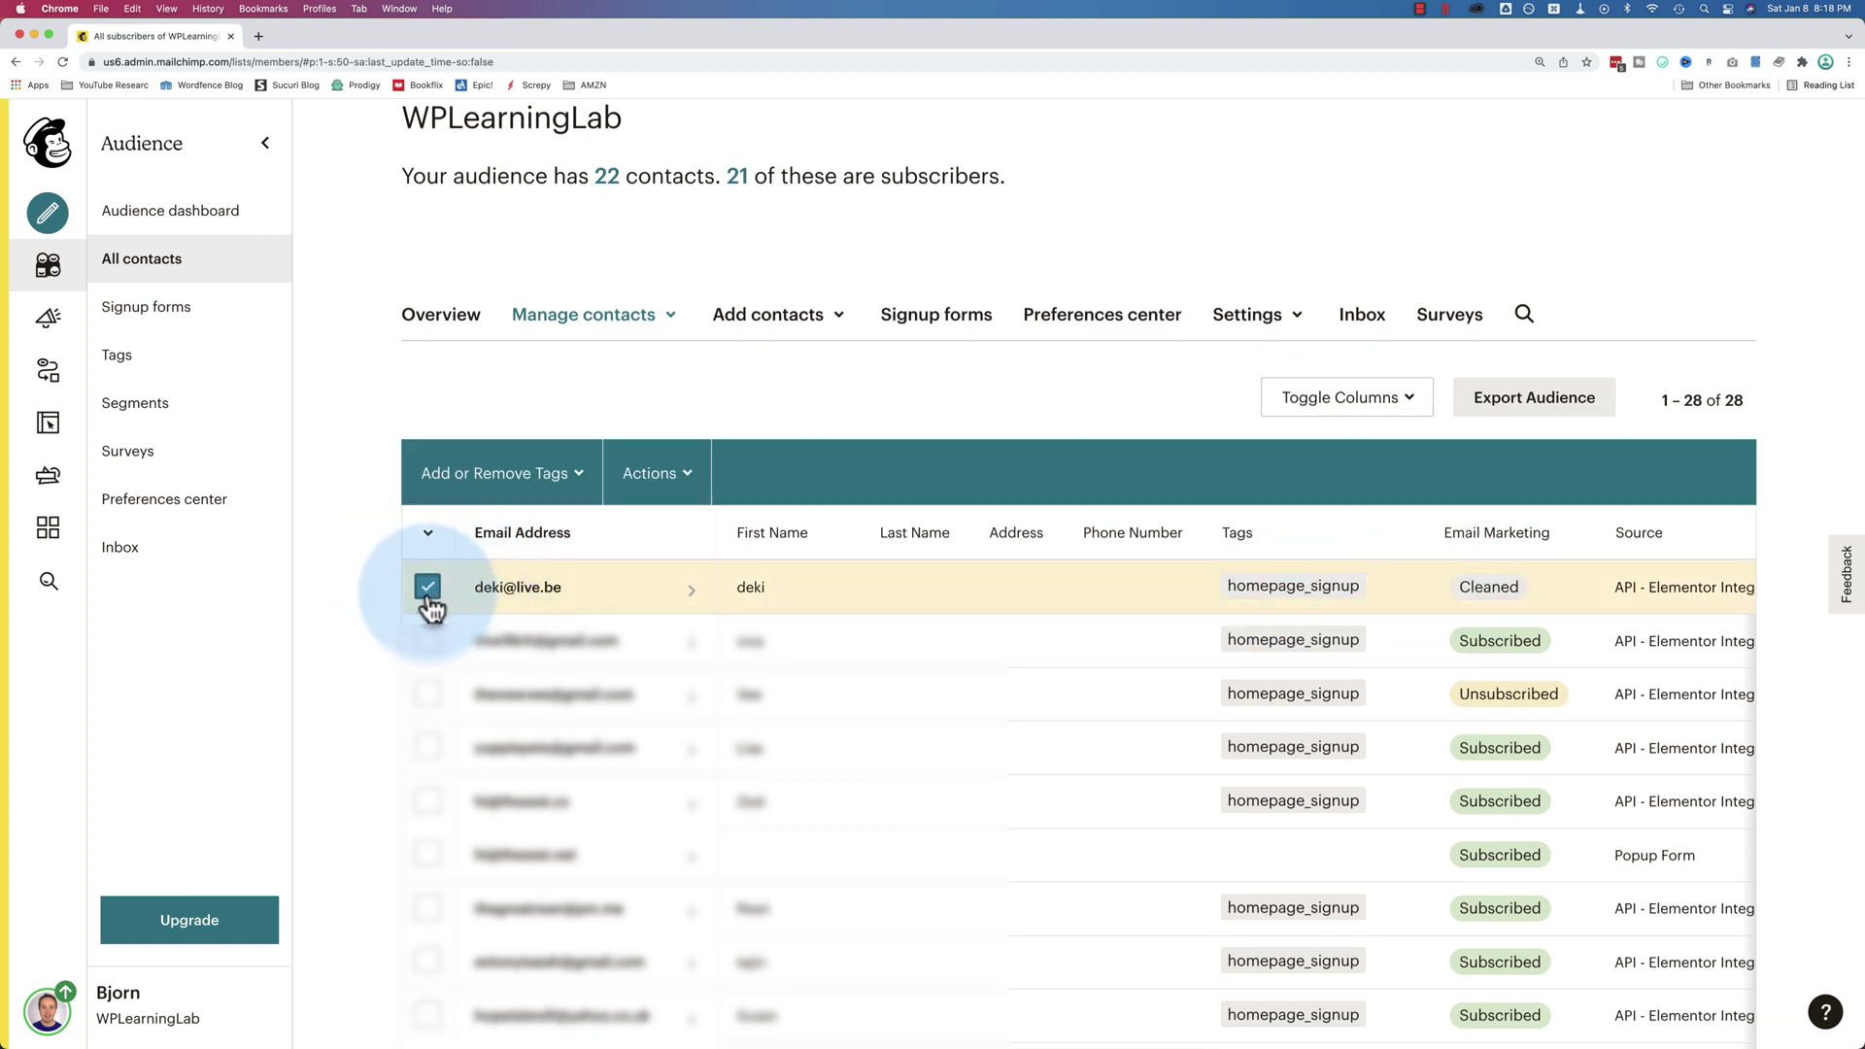
click(562, 491)
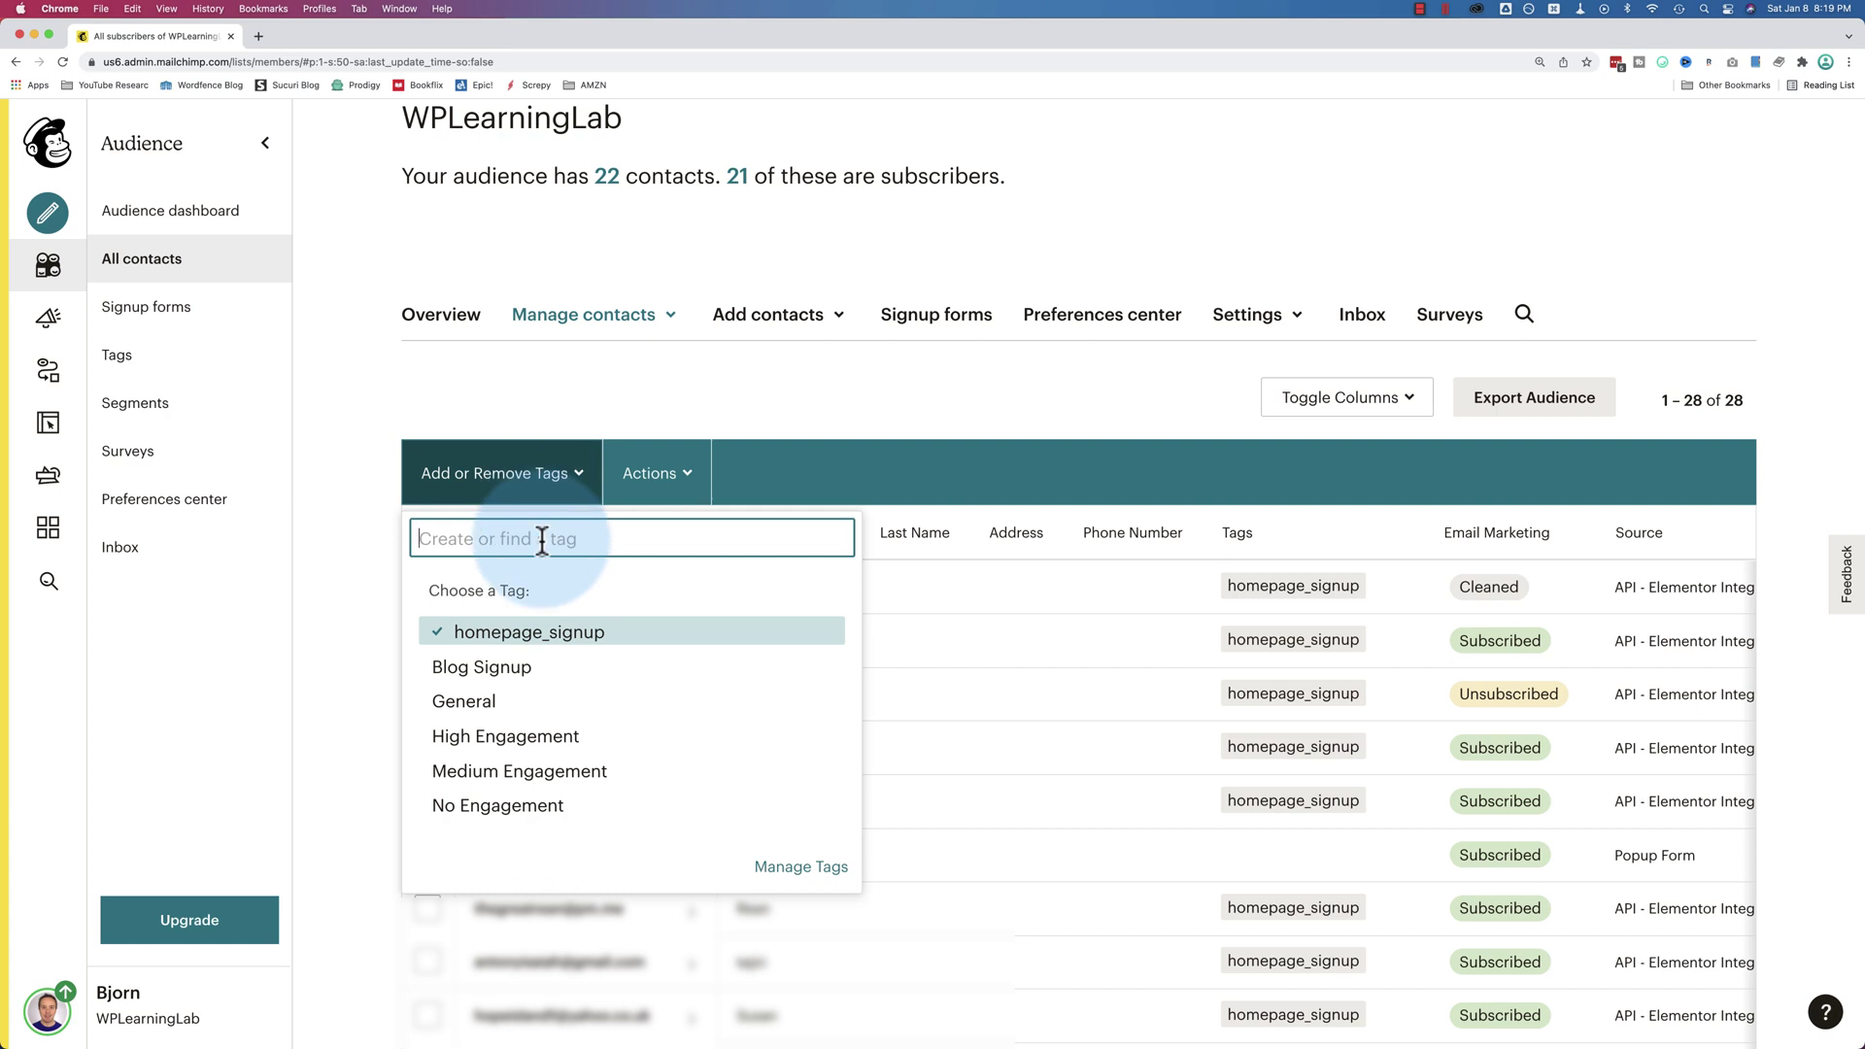
text(this is my )
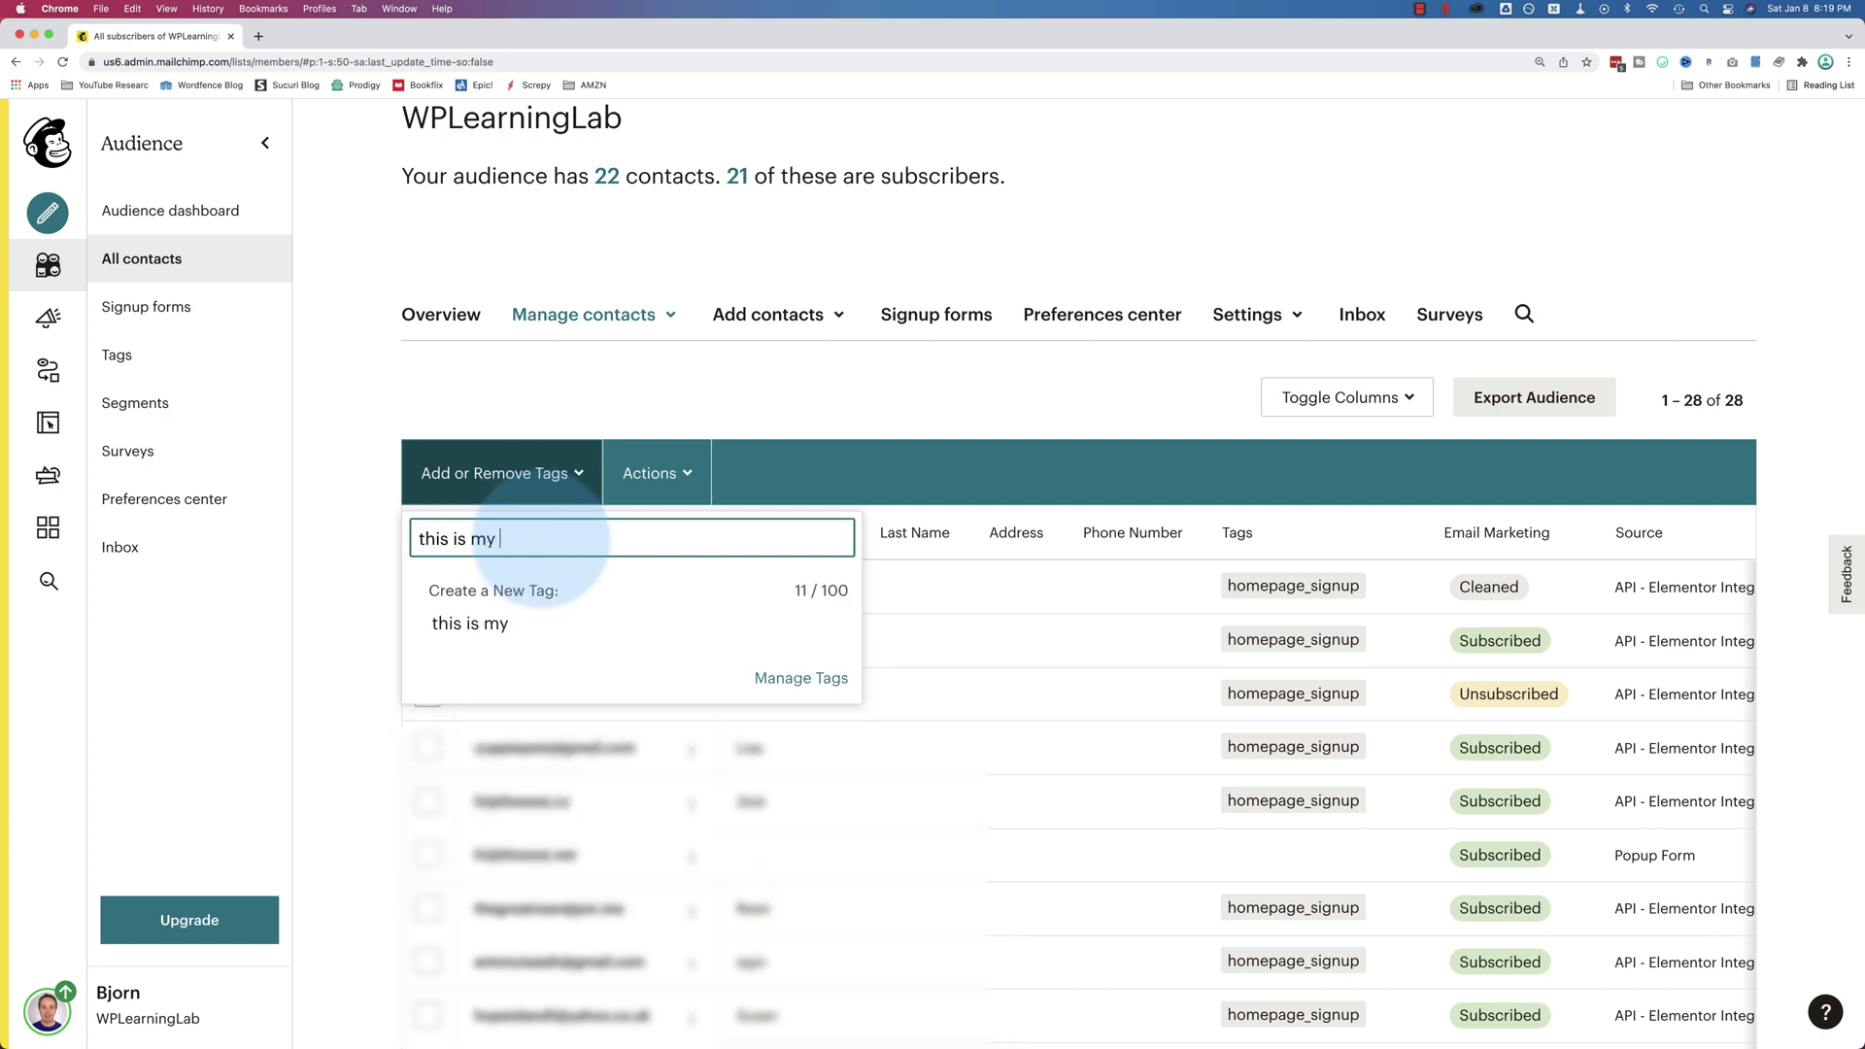
text(new tag)
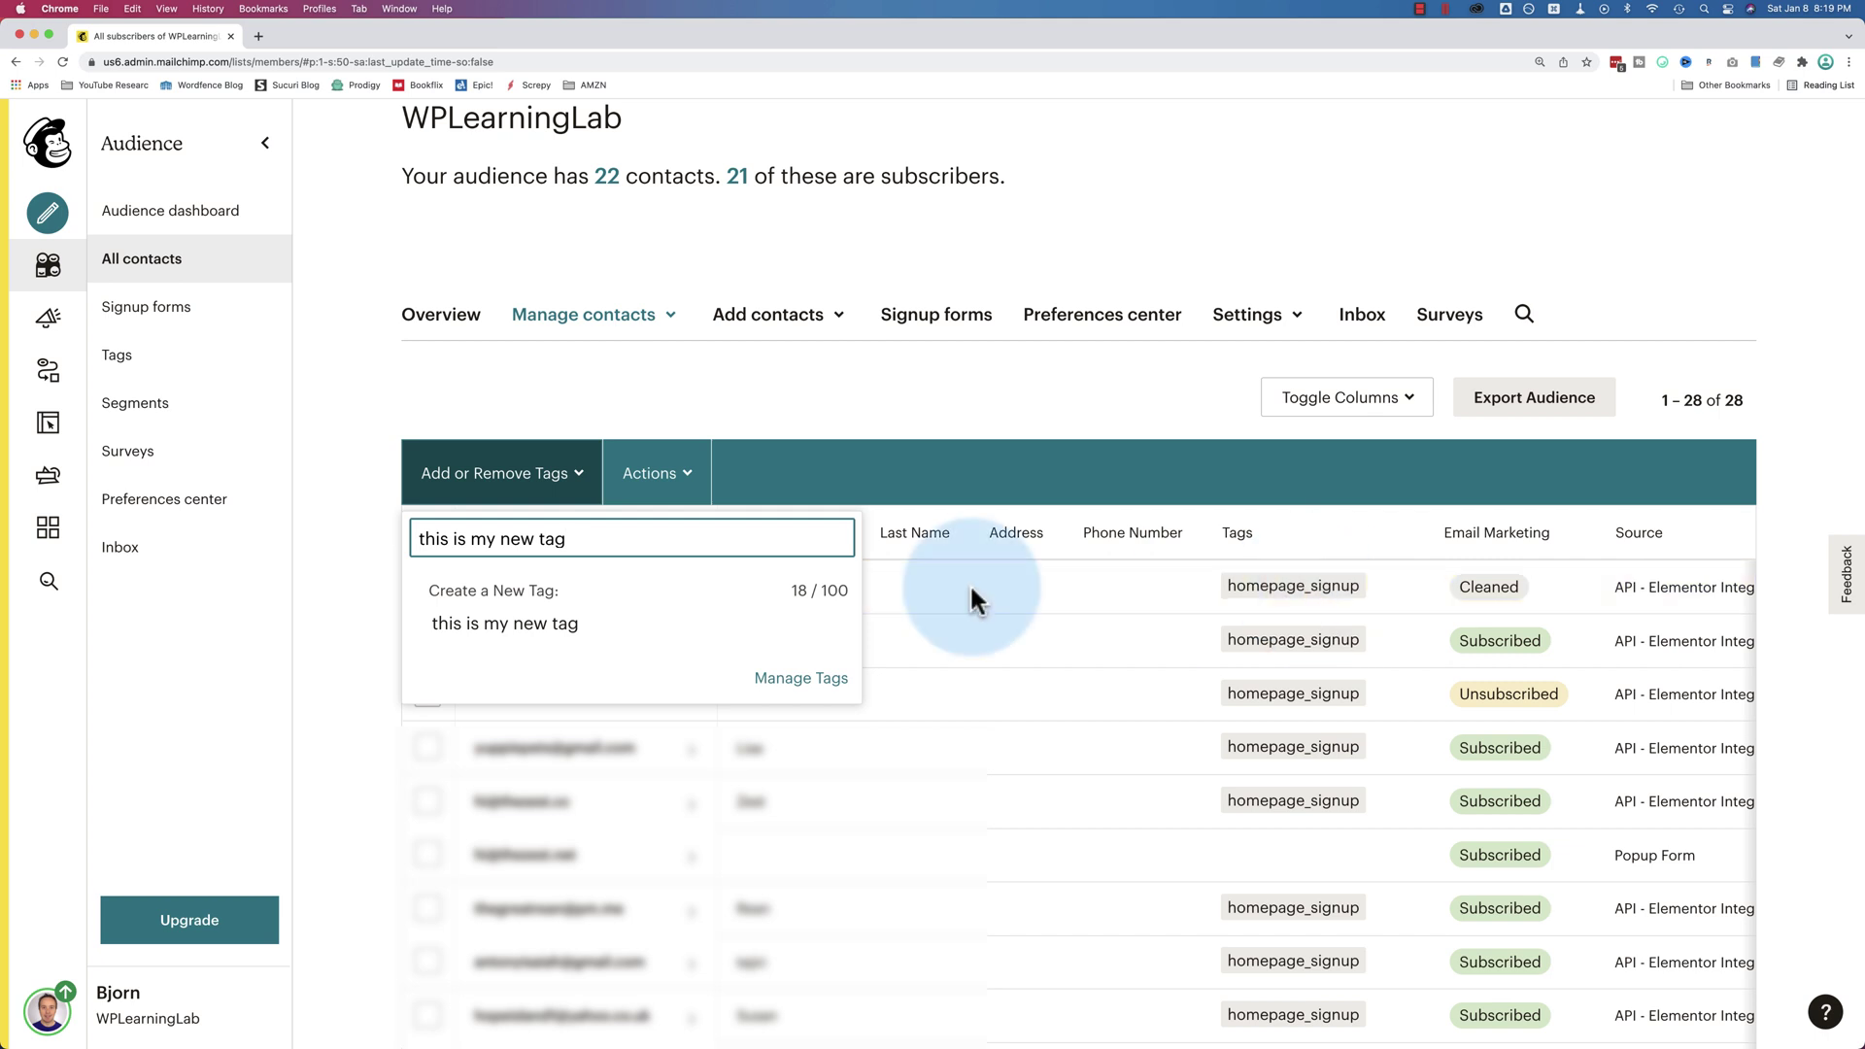
Step: Change the spaces to underscores to make this_is_my_new_tag, then go to Manage Tags
click(453, 542)
key(Delete)
text(_)
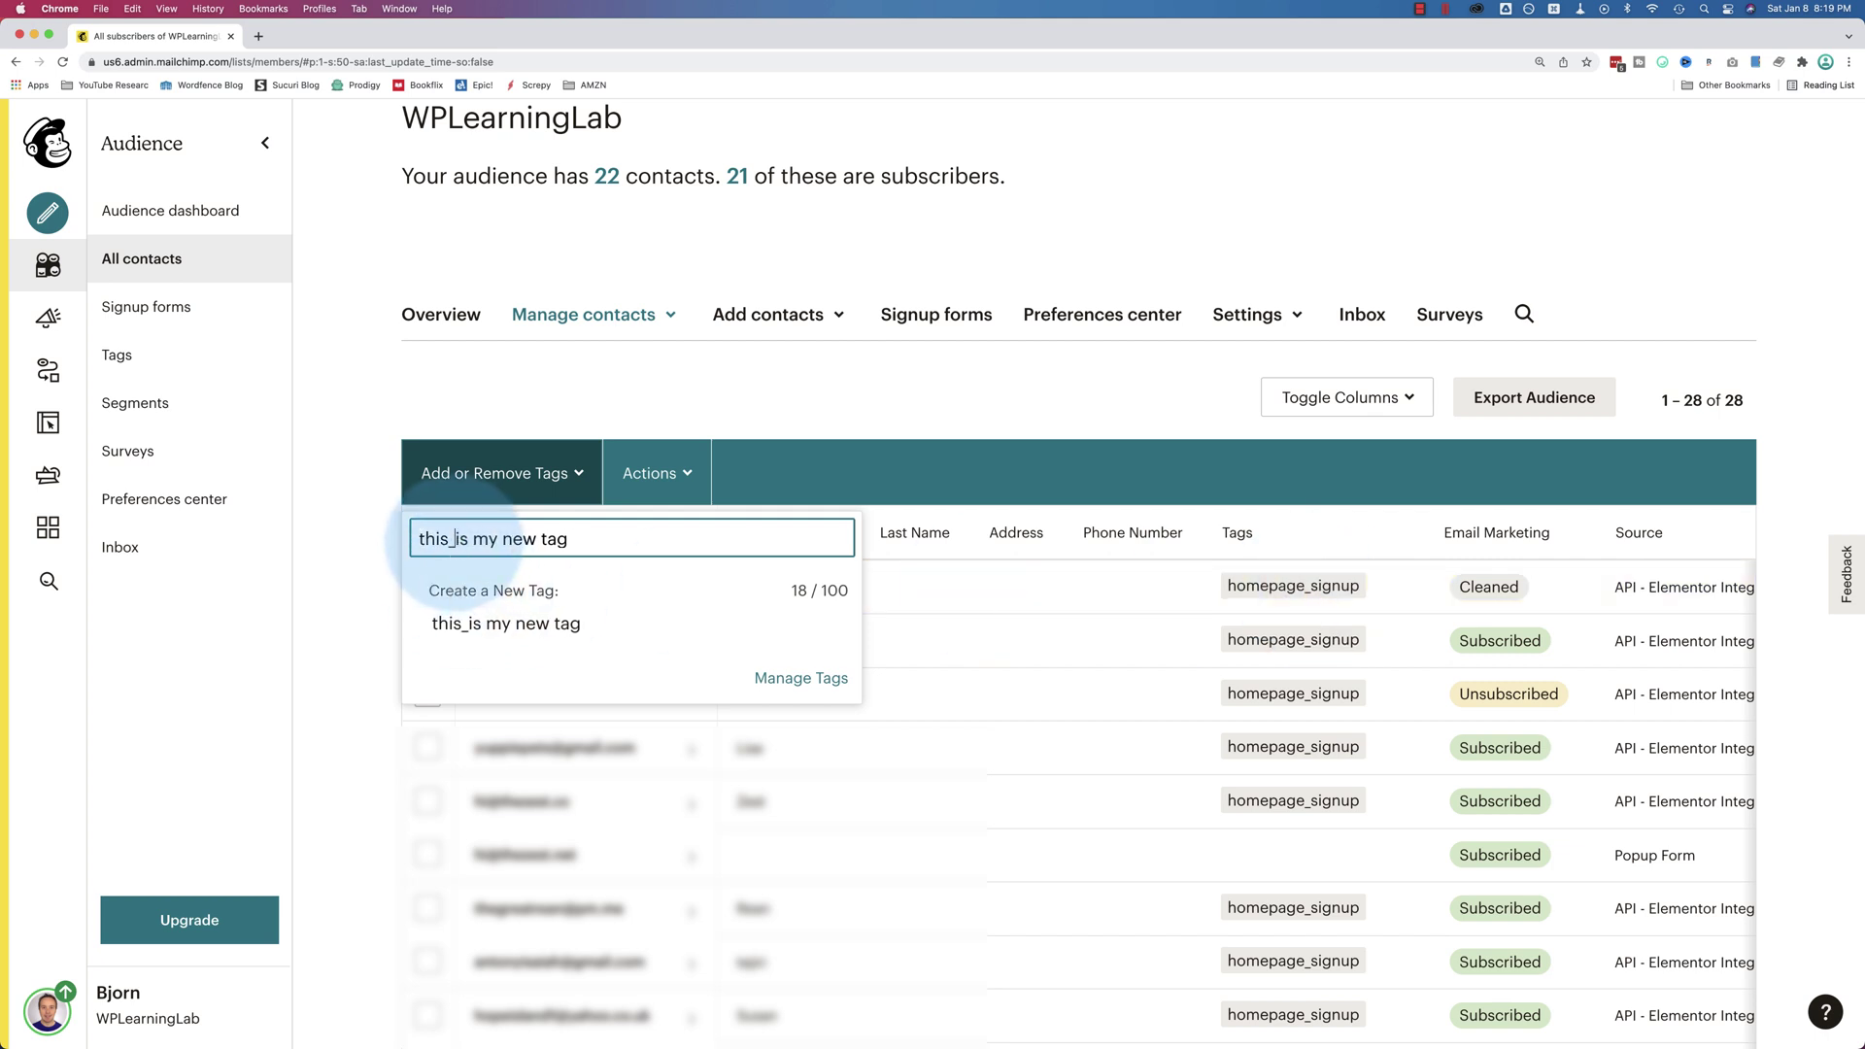
key(Right)
key(Right)
key(Delete)
text(_)
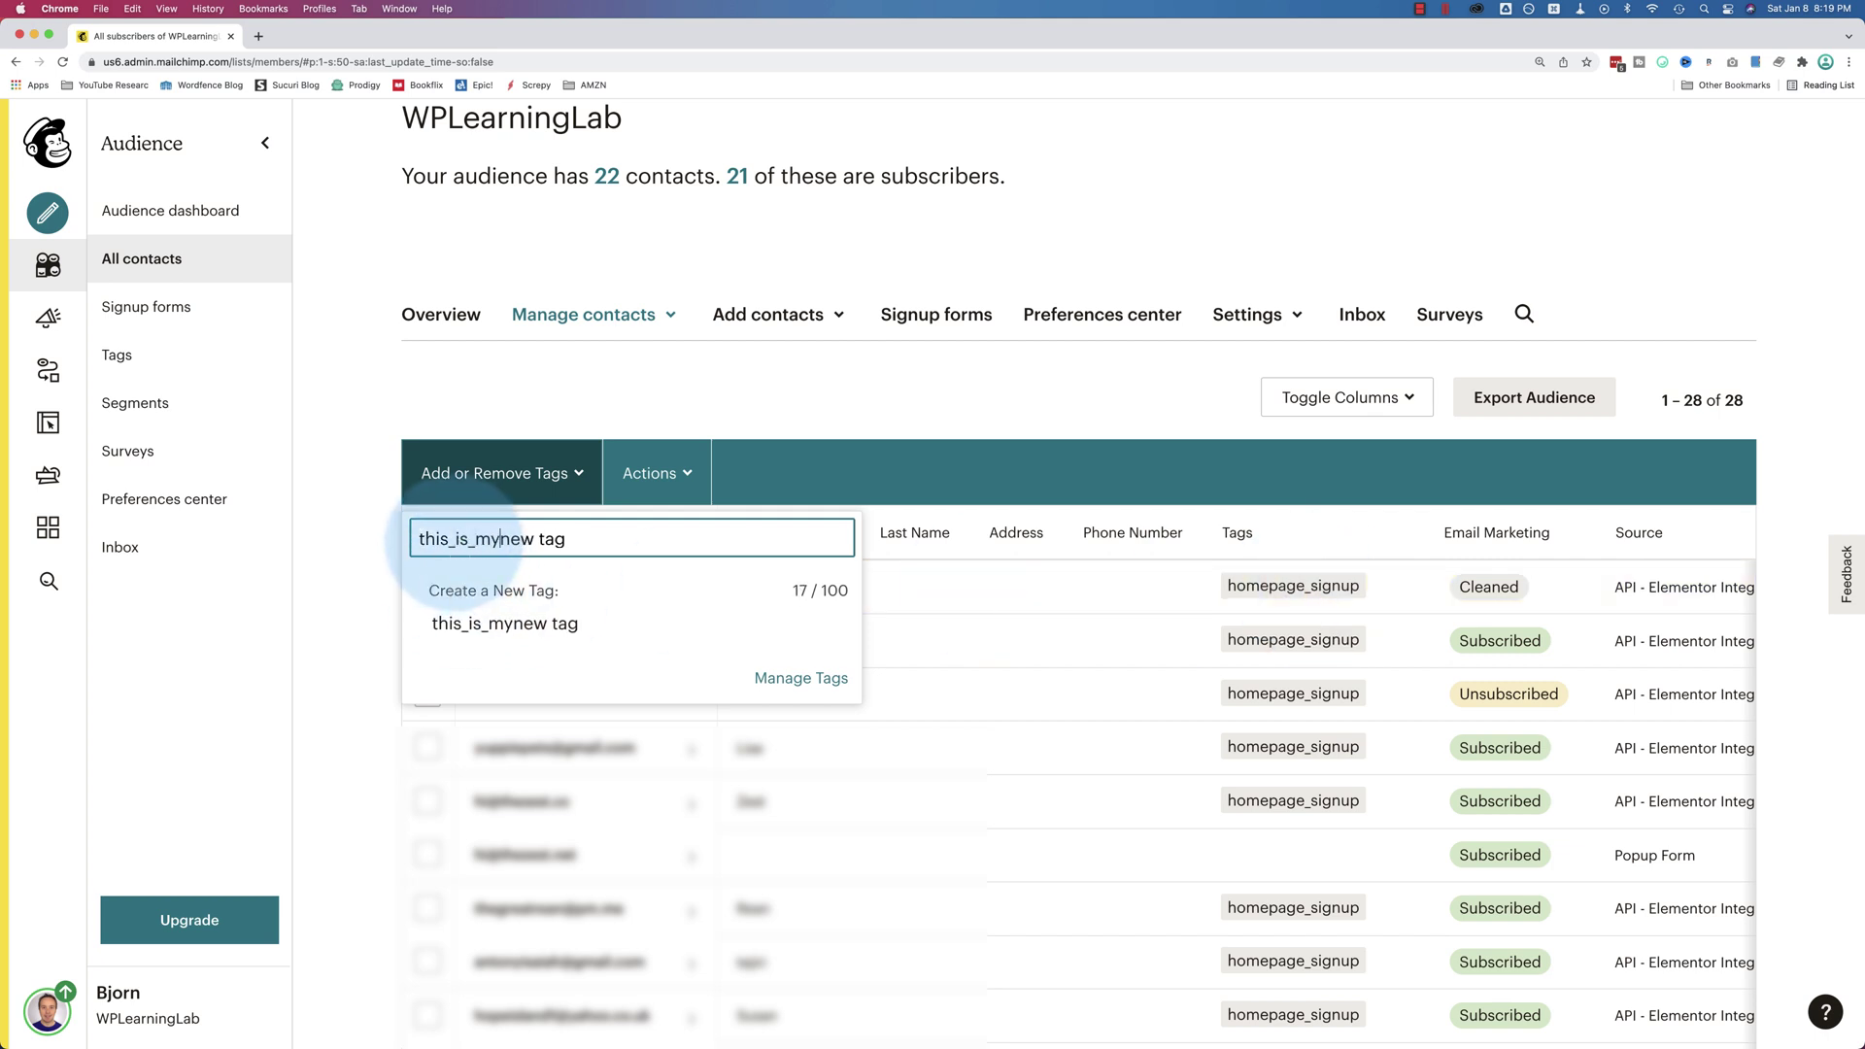
key(Delete)
text(_)
key(BackSpace)
text(_)
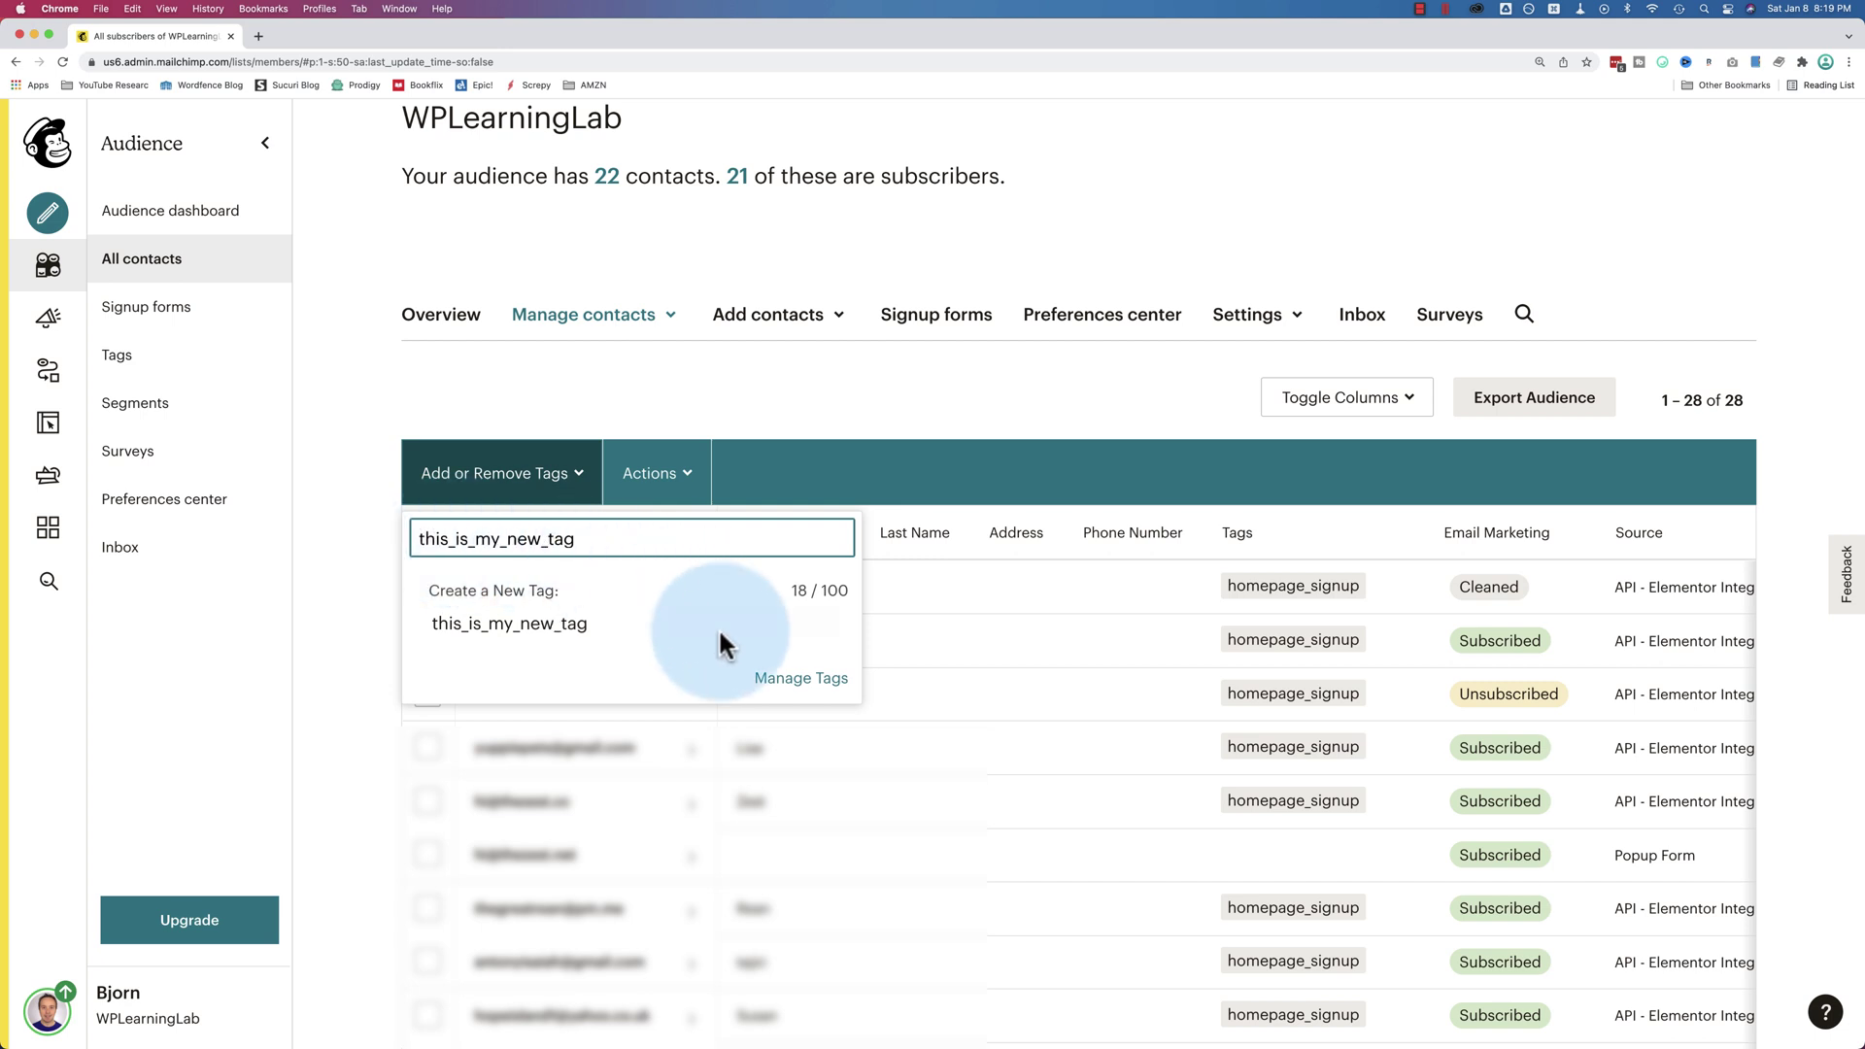
click(810, 678)
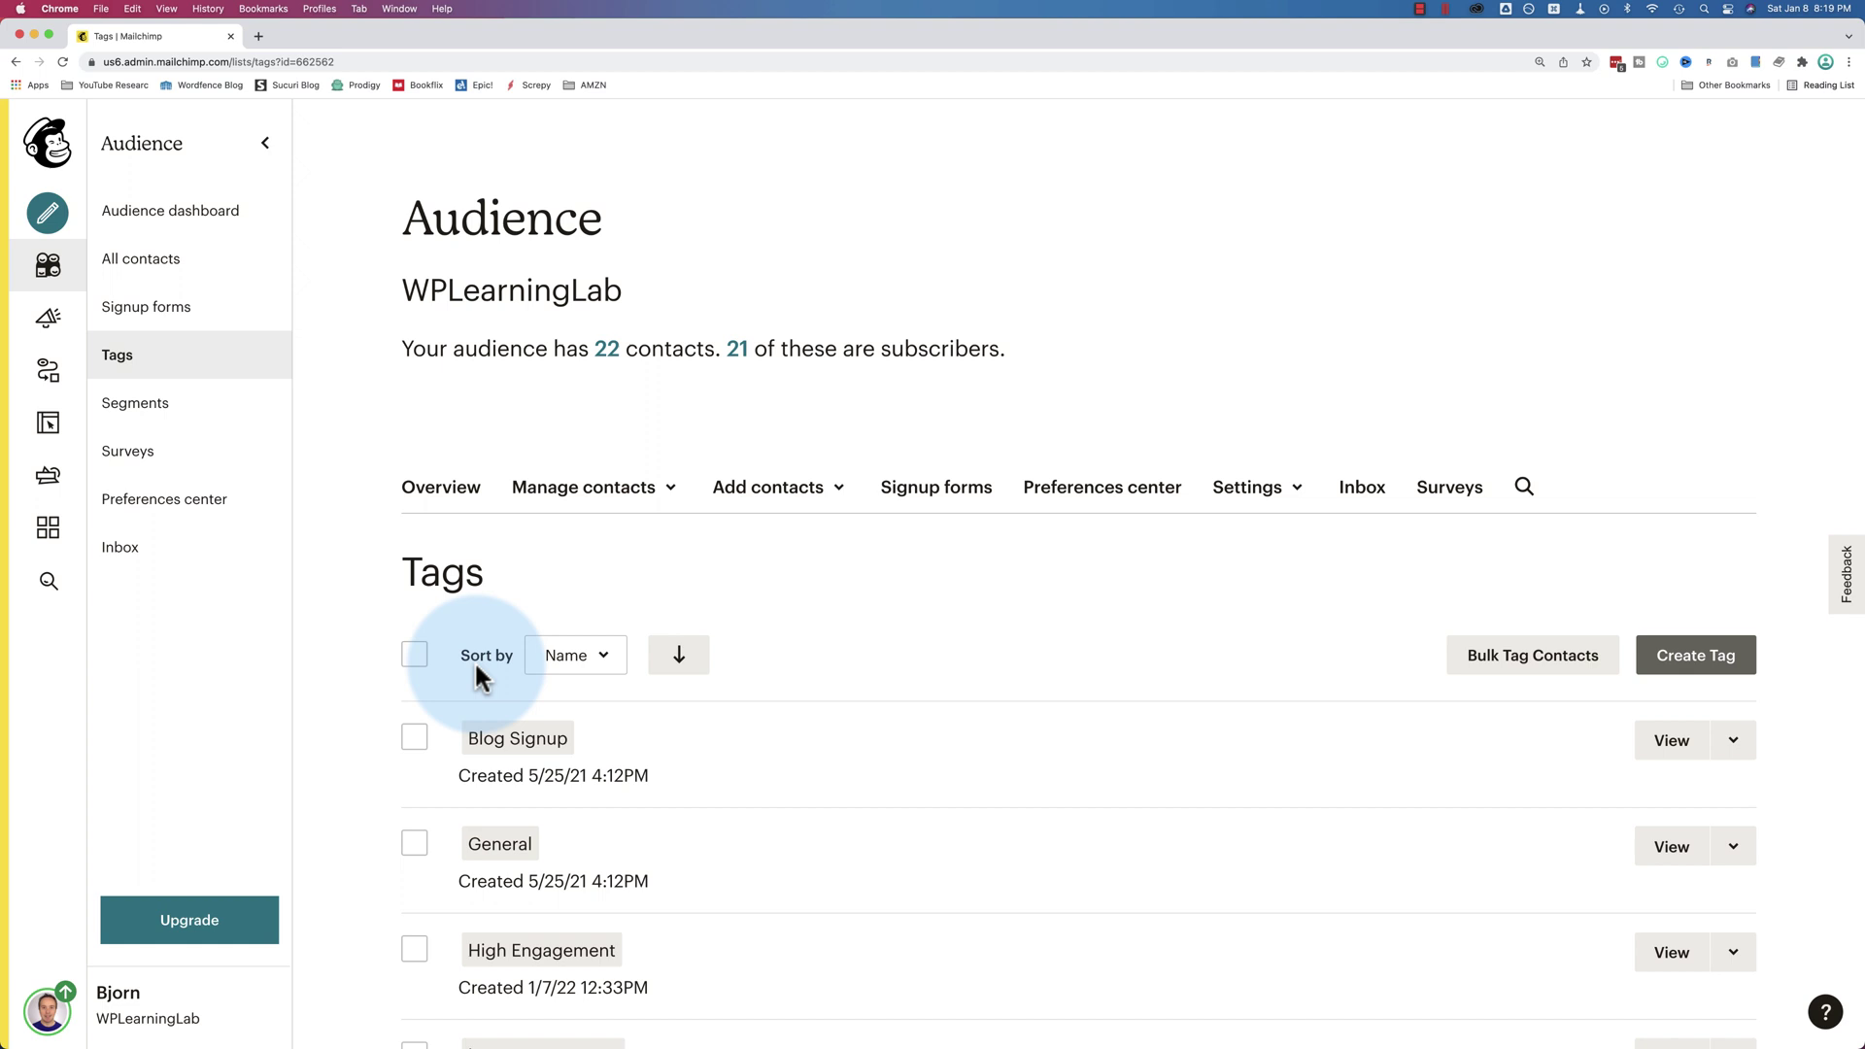
Step: Reload the Tags page and review all six tags, from Blog Signup to No Engagement
scroll(340, 681, down, 5)
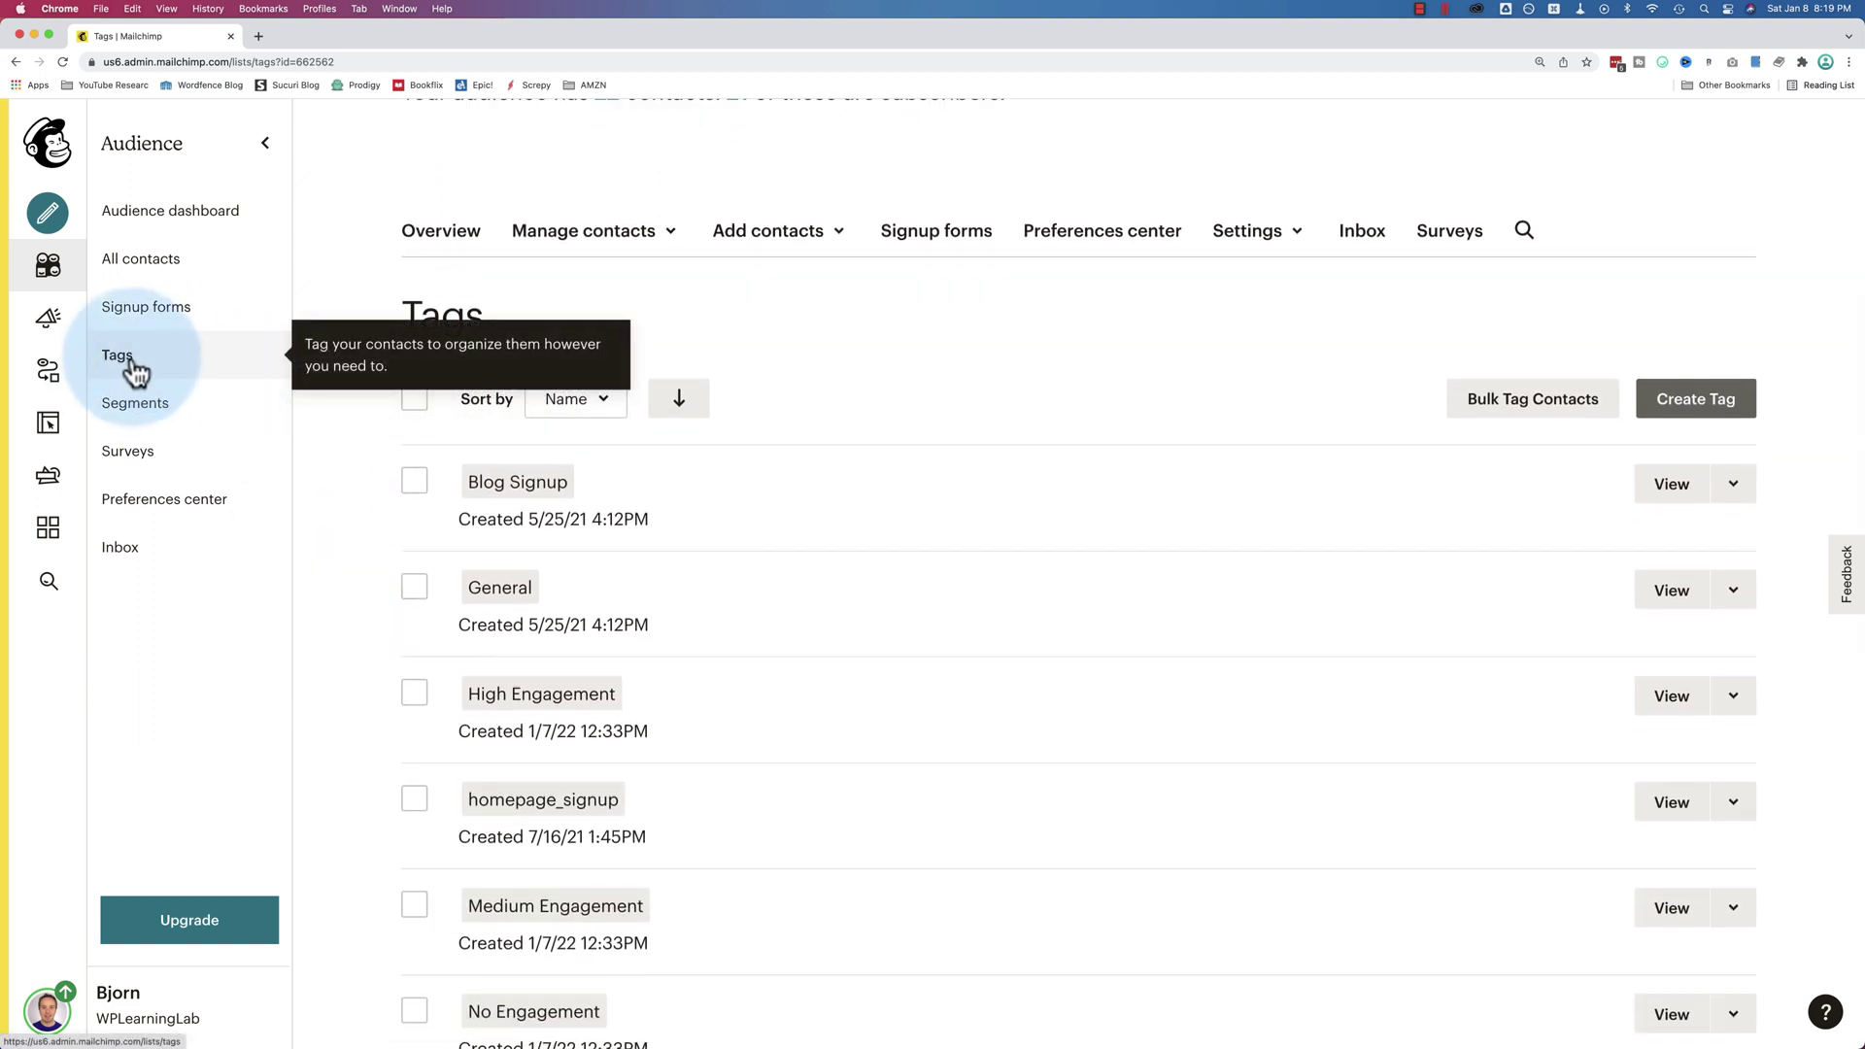
scroll(348, 592, down, 2)
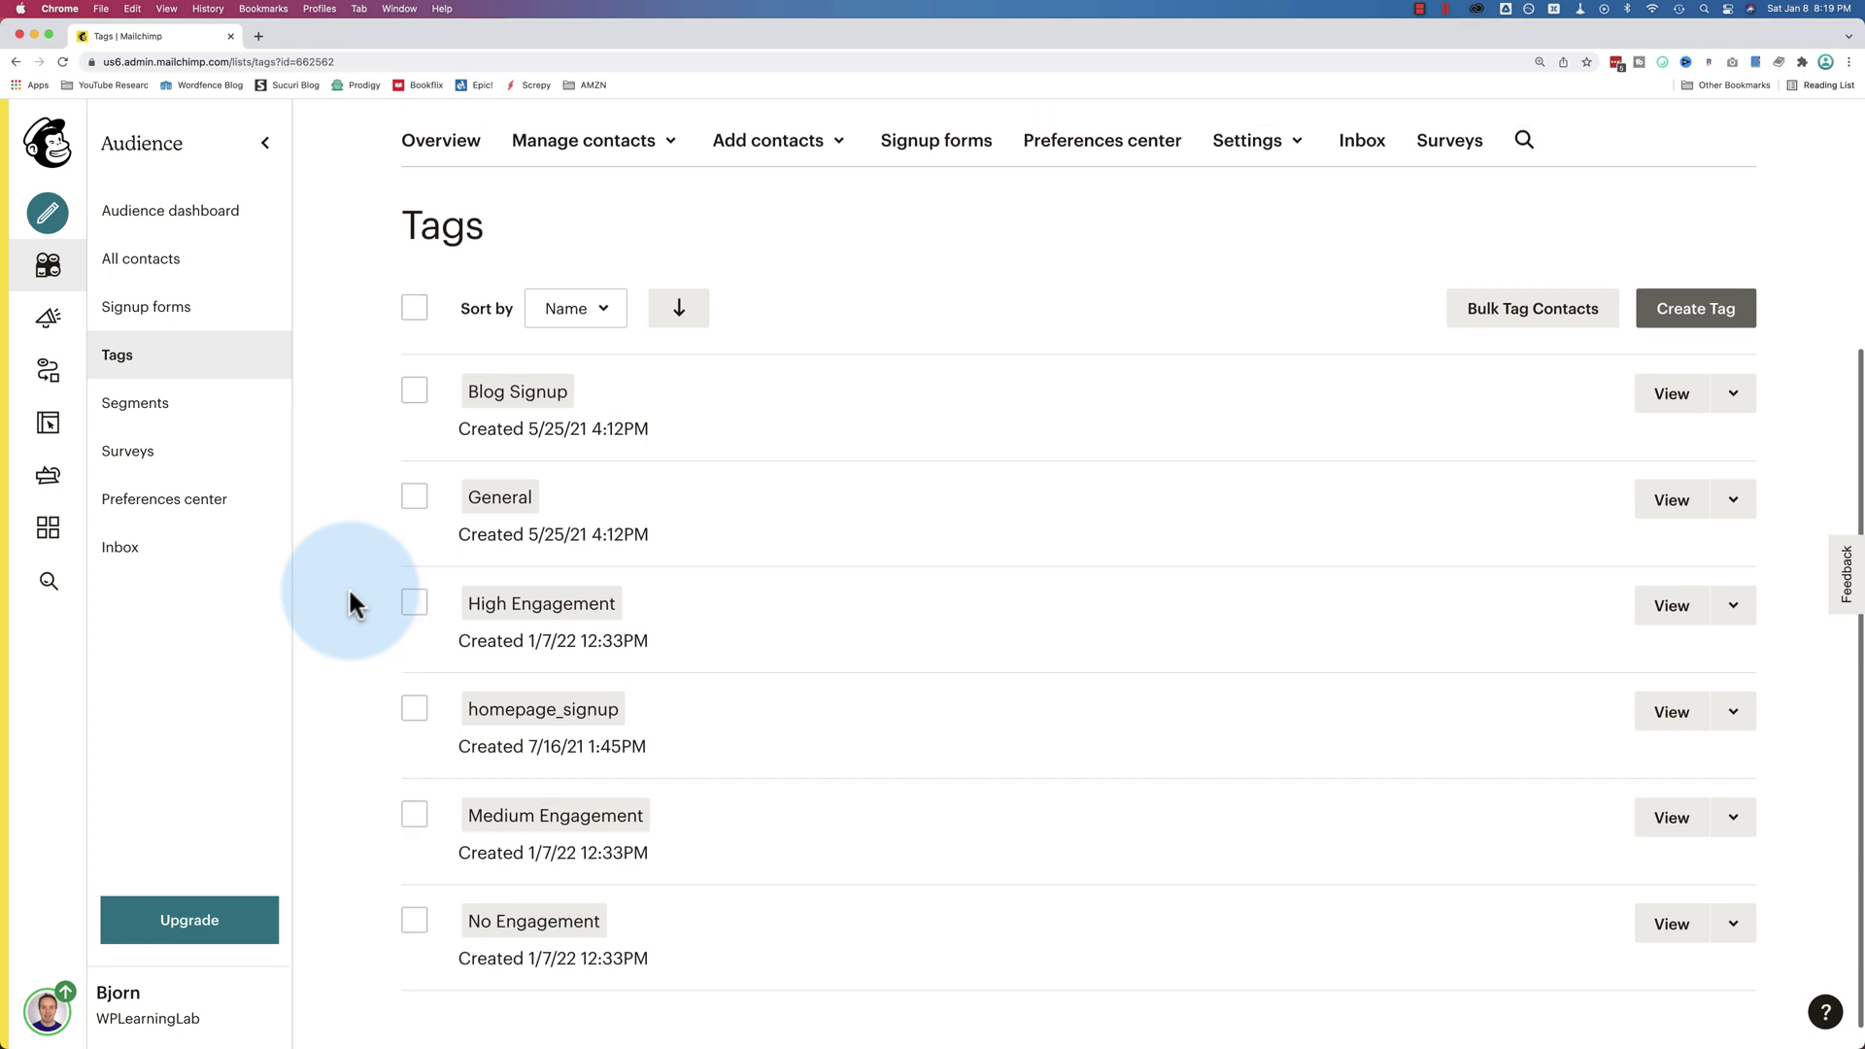
scroll(348, 586, up, 3)
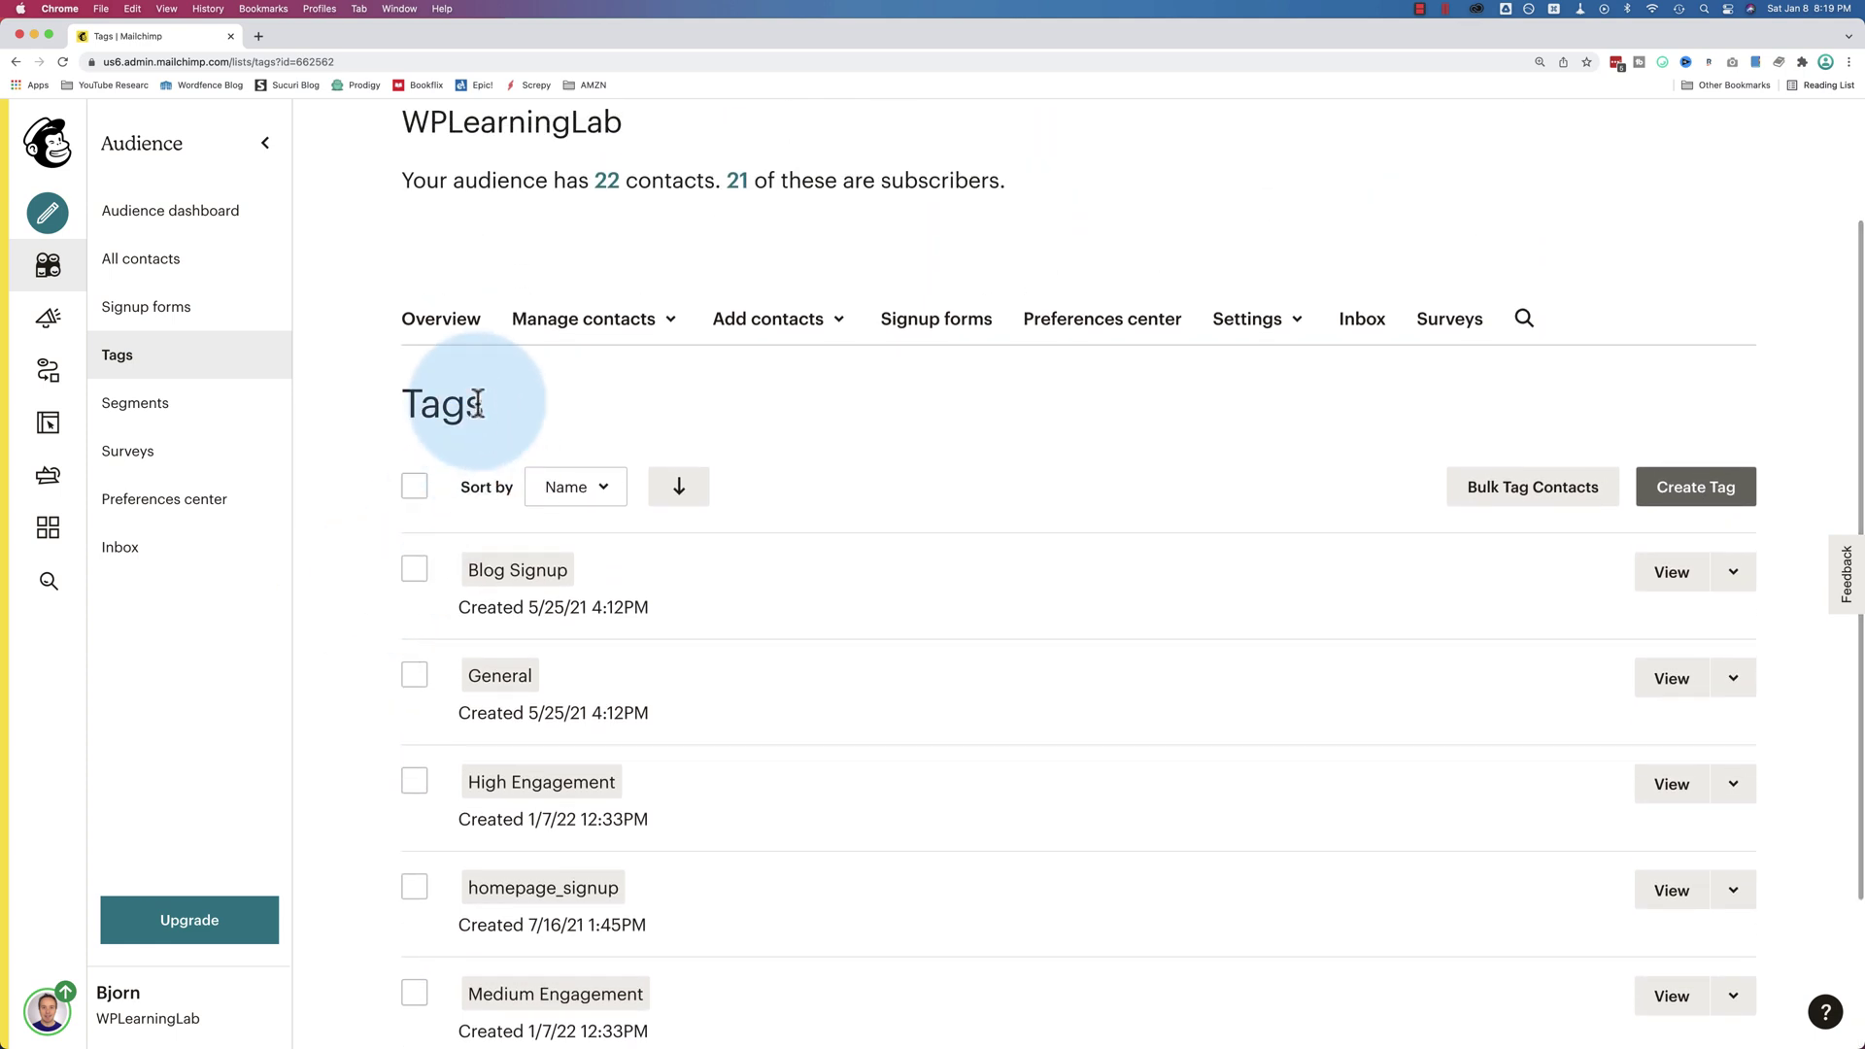
scroll(479, 404, down, 2)
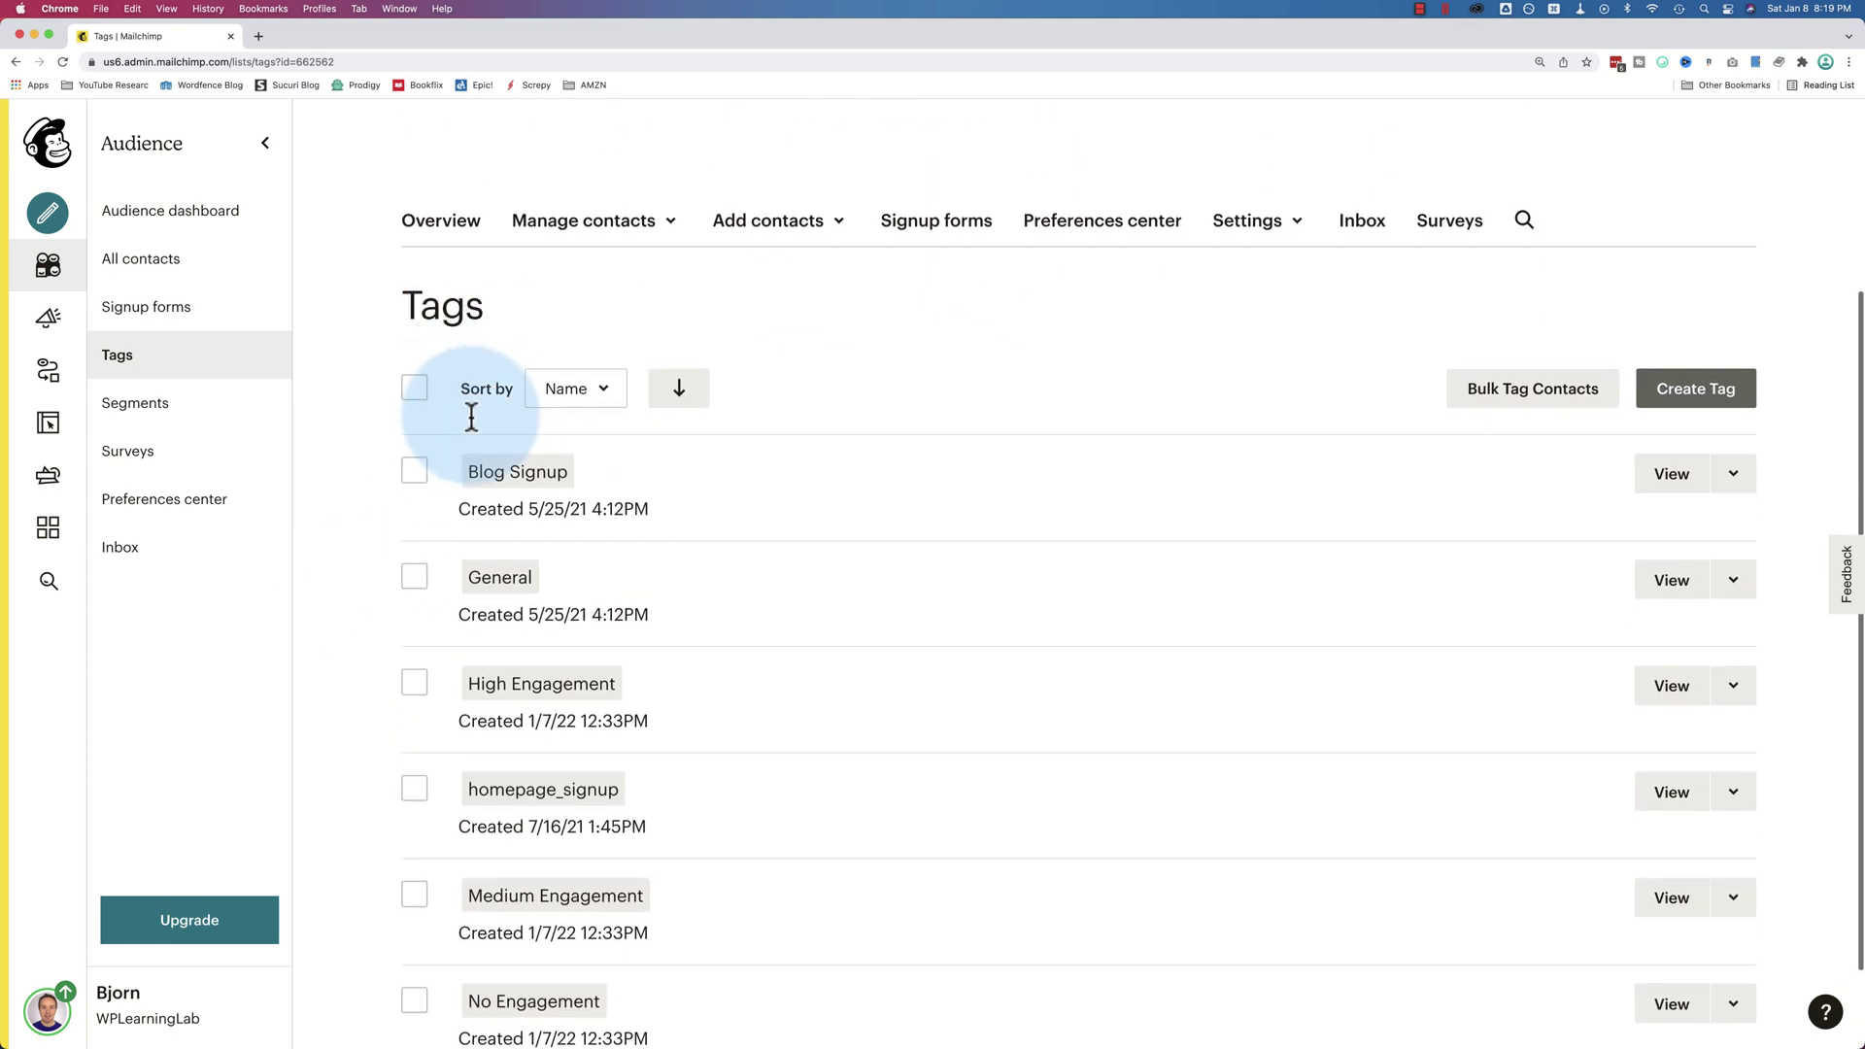
click(62, 61)
scroll(416, 485, down, 5)
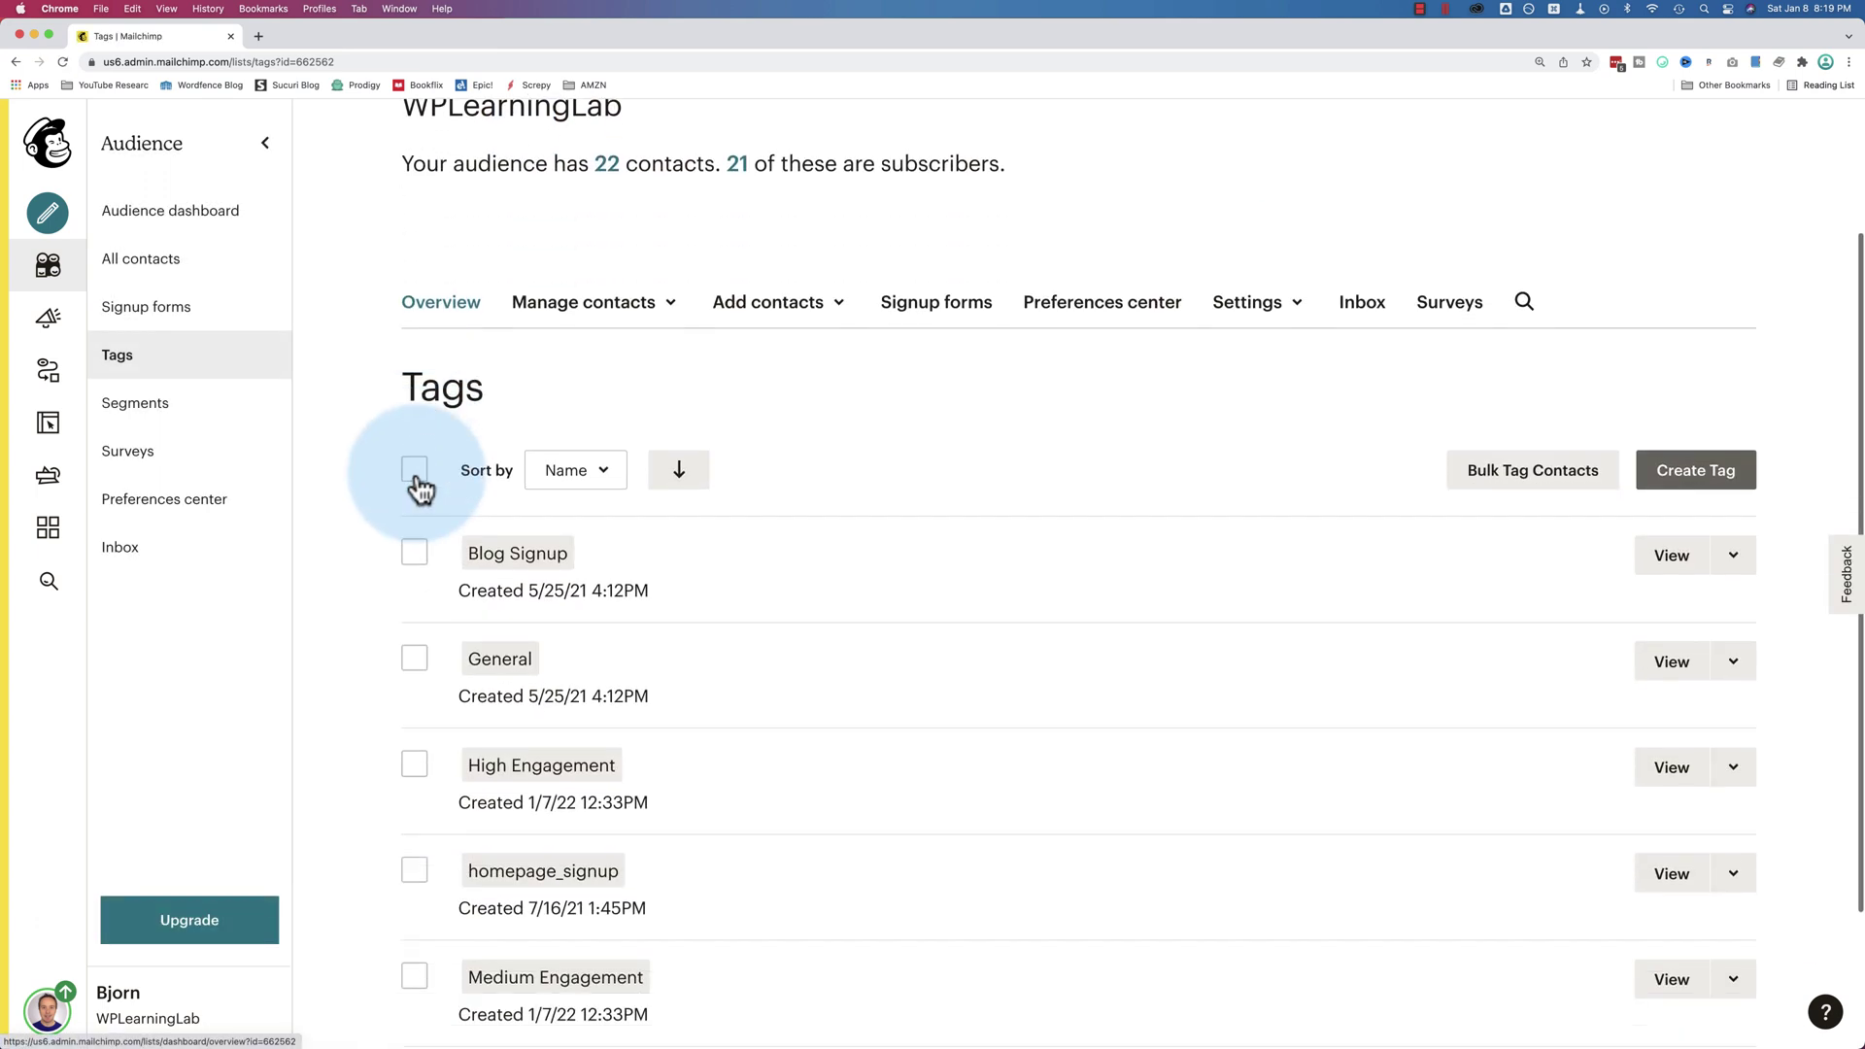
scroll(416, 483, down, 2)
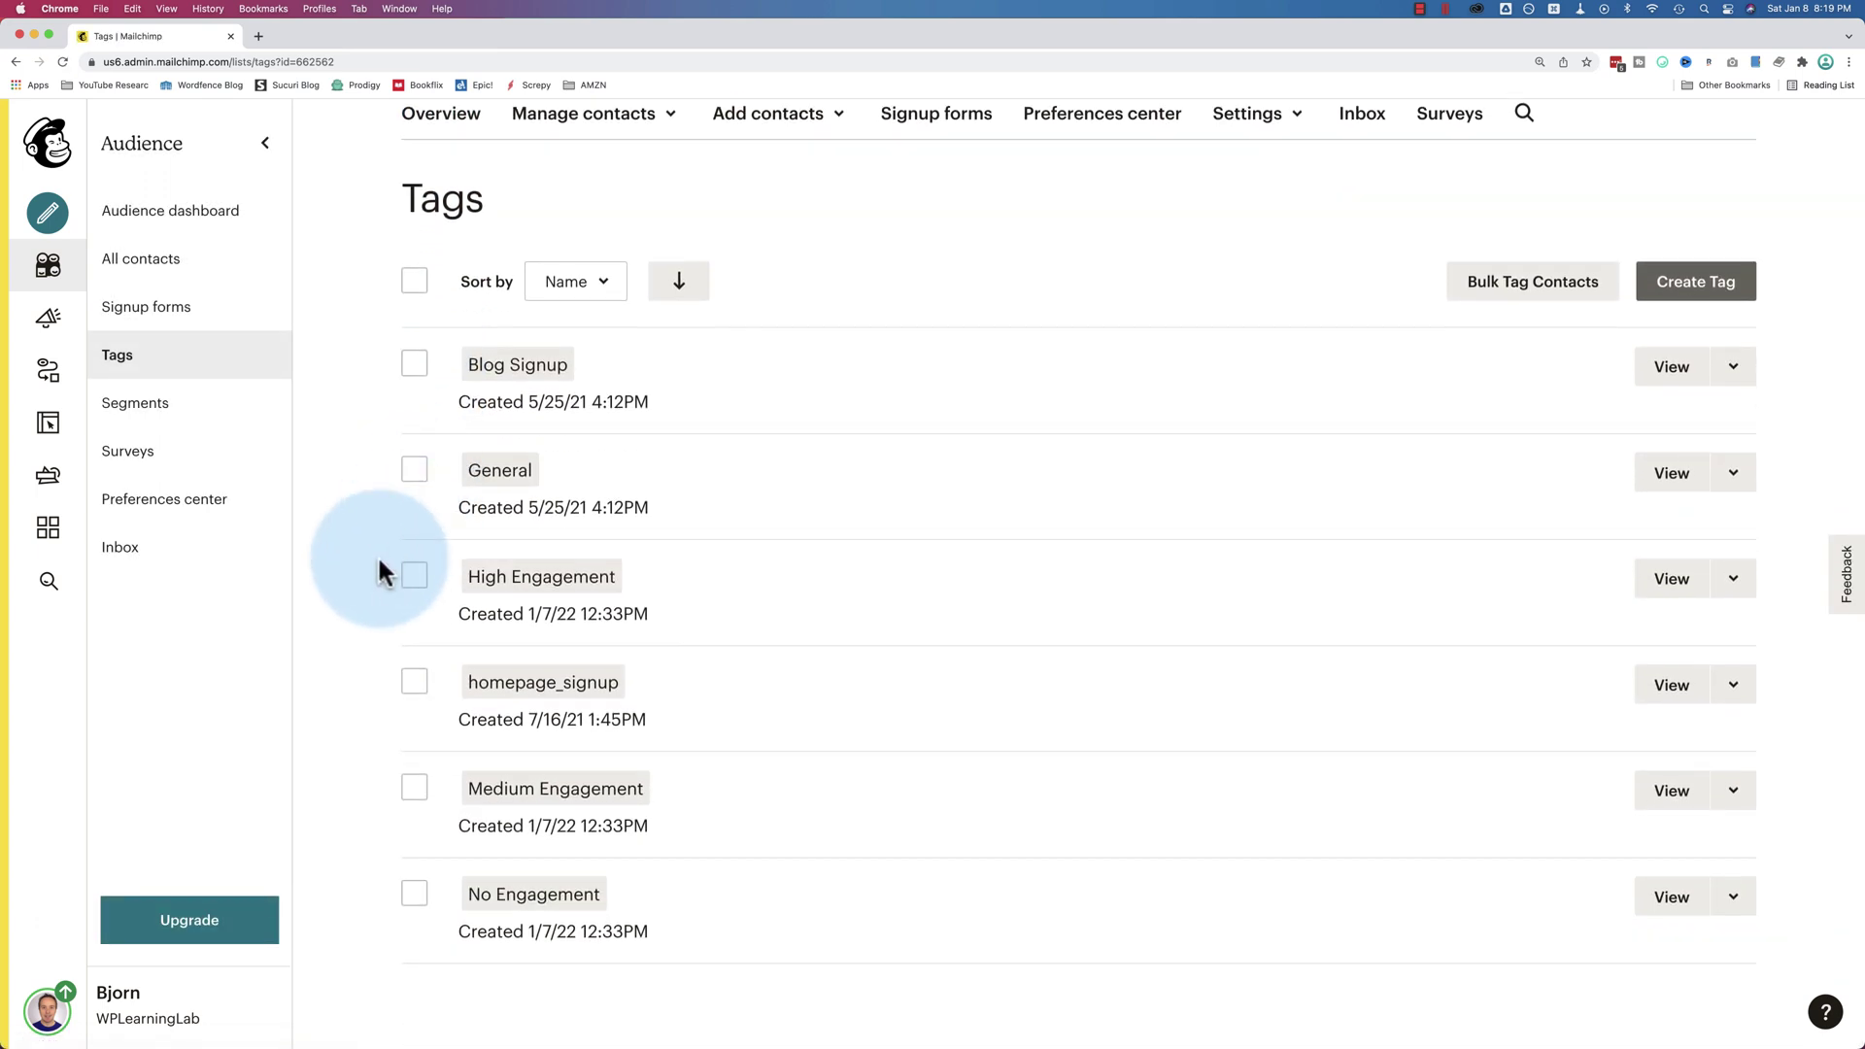
Step: In All contacts, check the first contact and create and apply the tag this_is_my_new_tag
click(158, 262)
scroll(383, 533, down, 3)
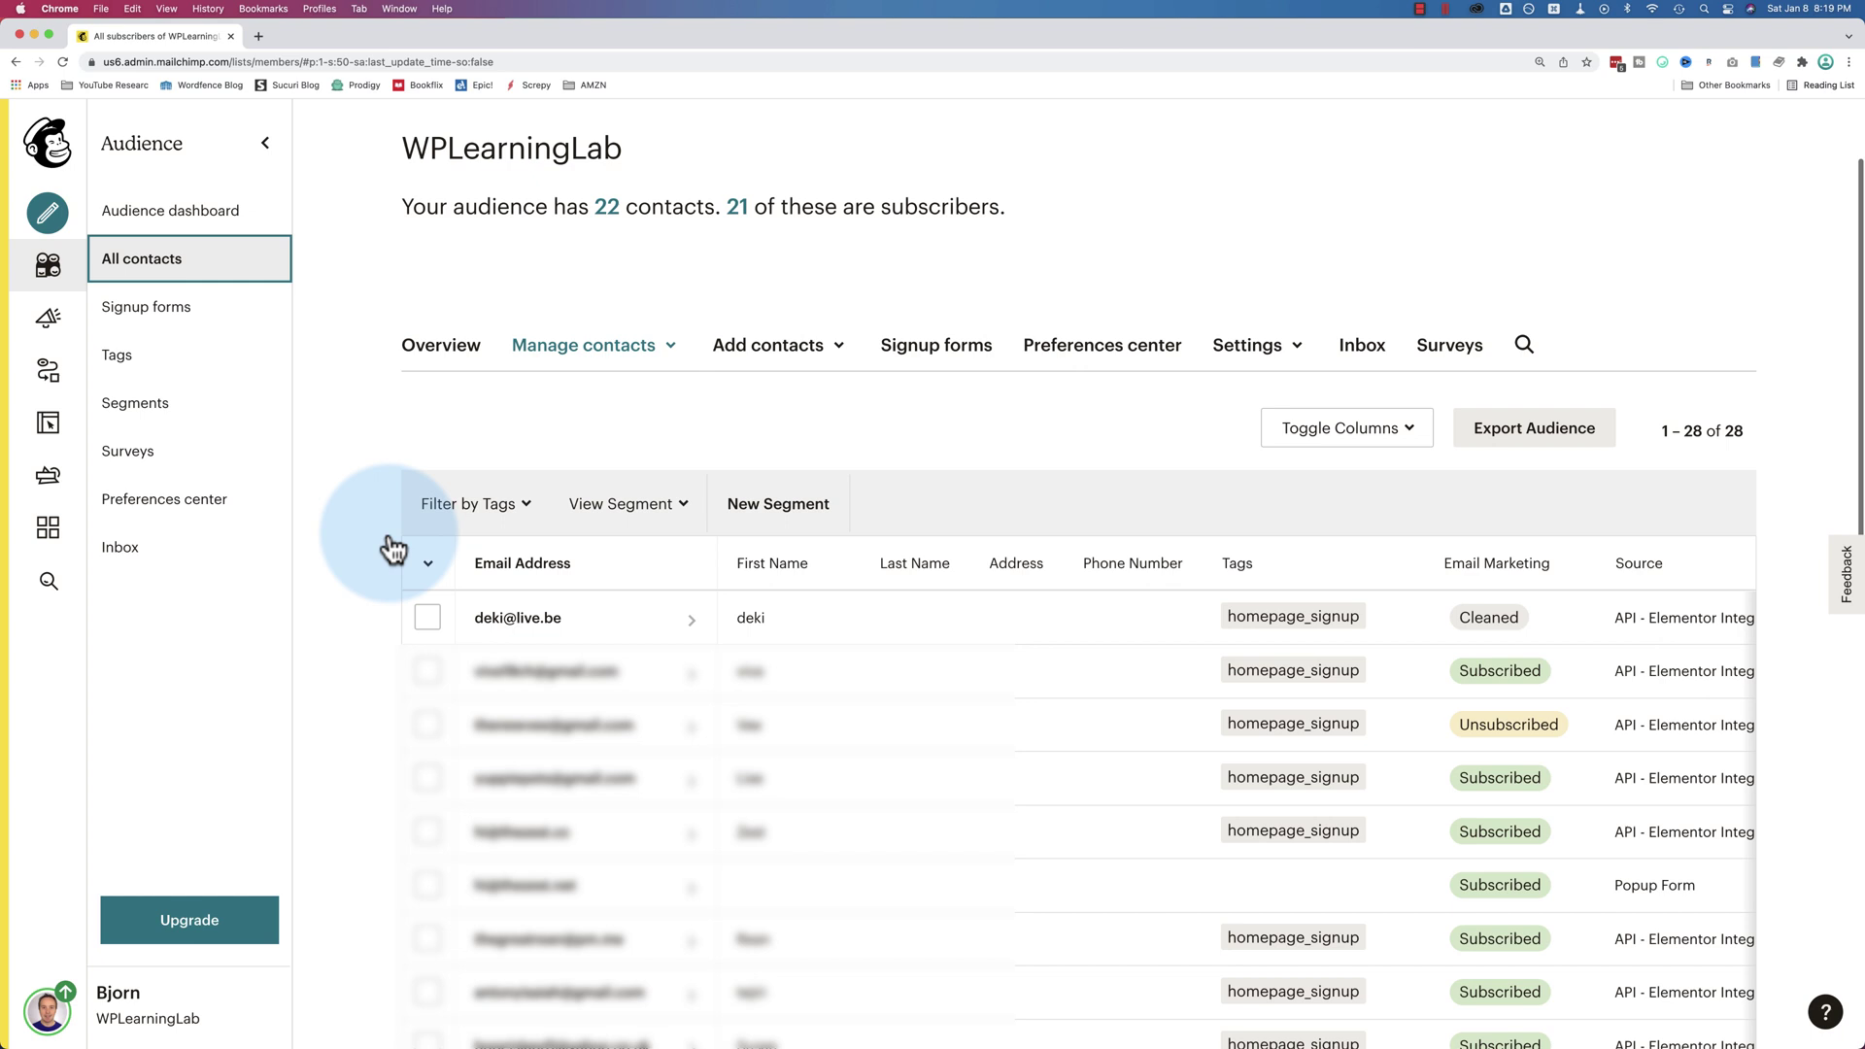
click(426, 628)
click(505, 520)
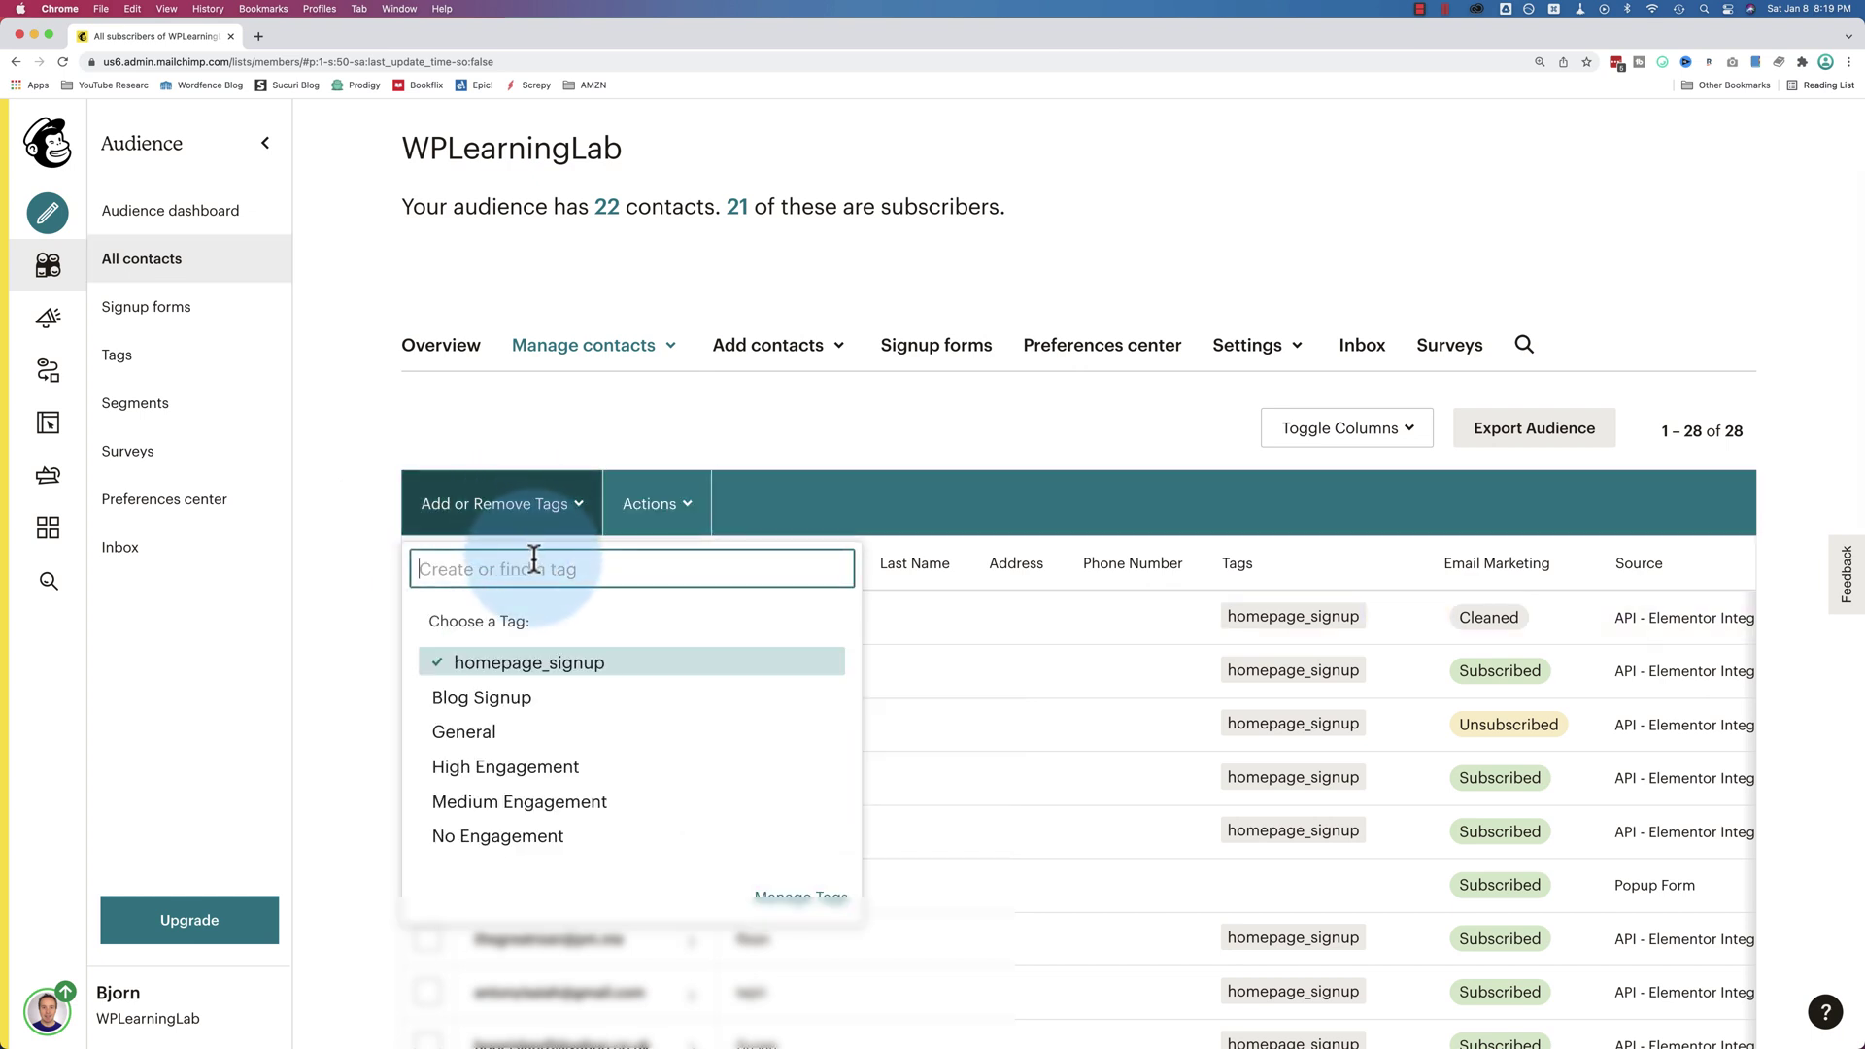
click(532, 571)
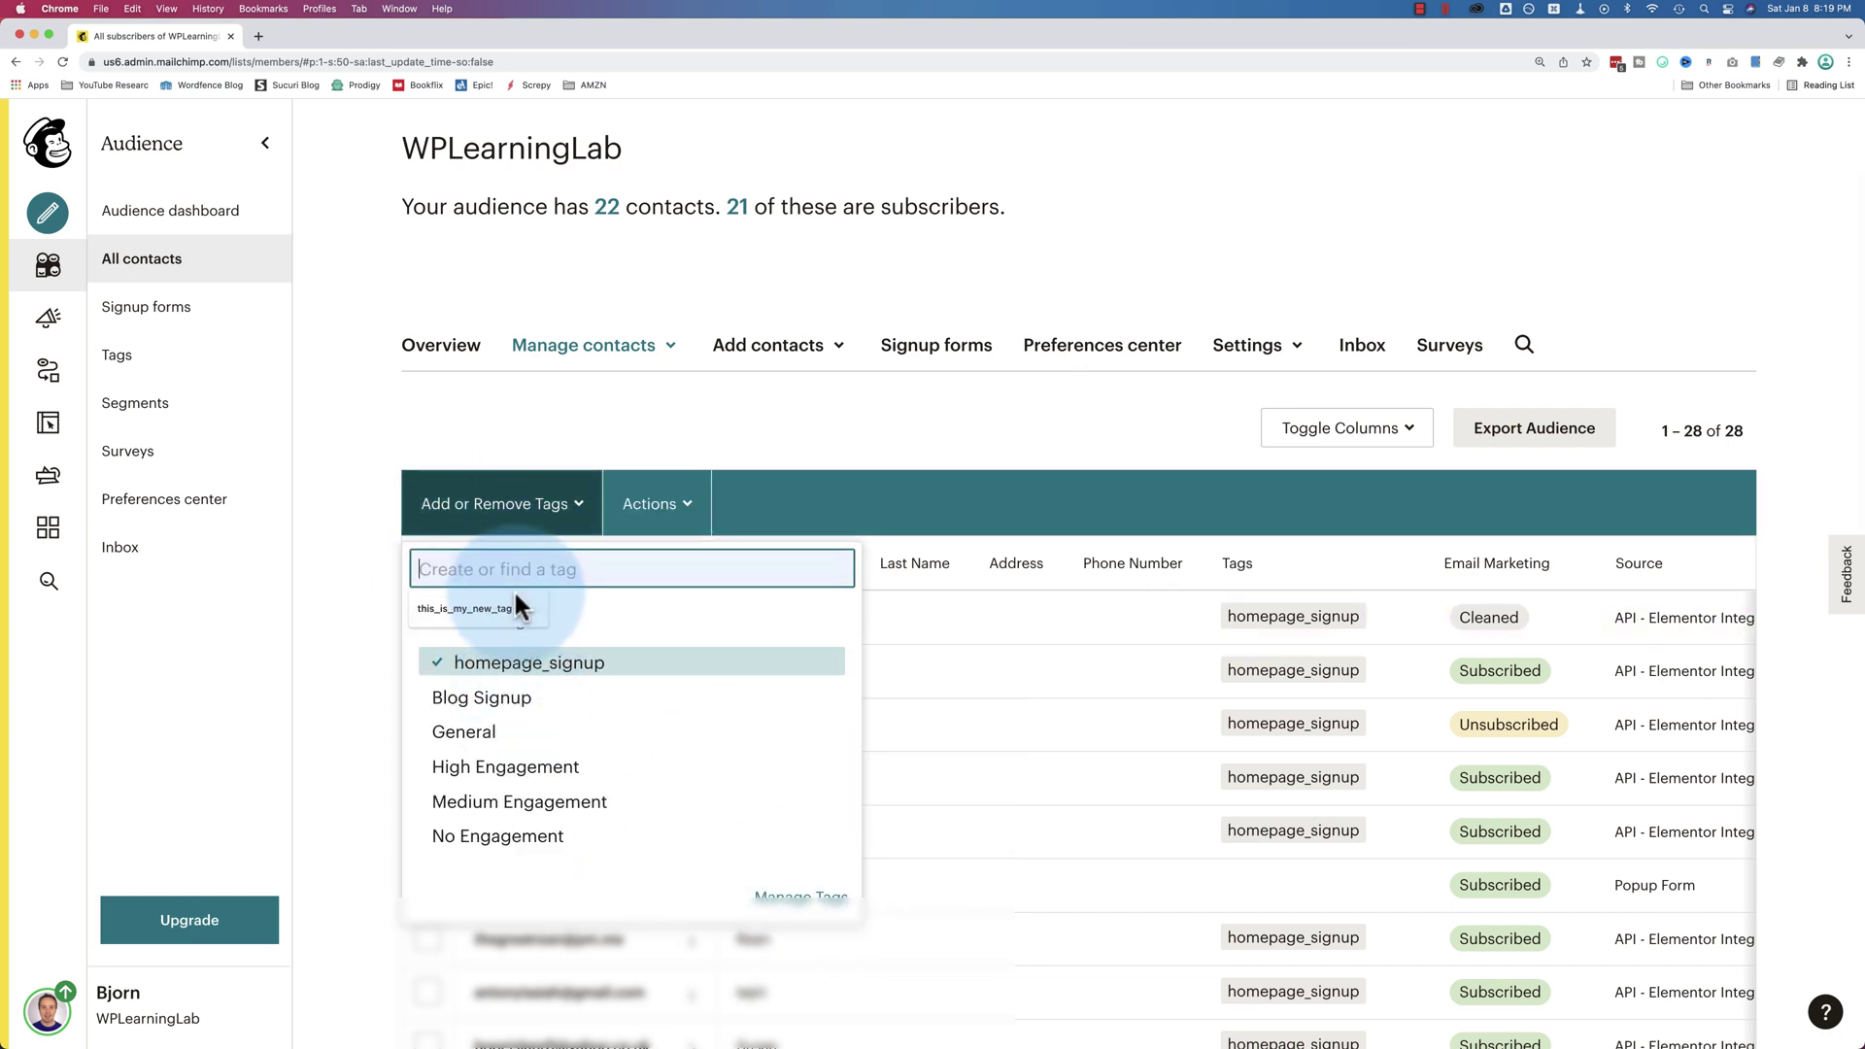
click(480, 610)
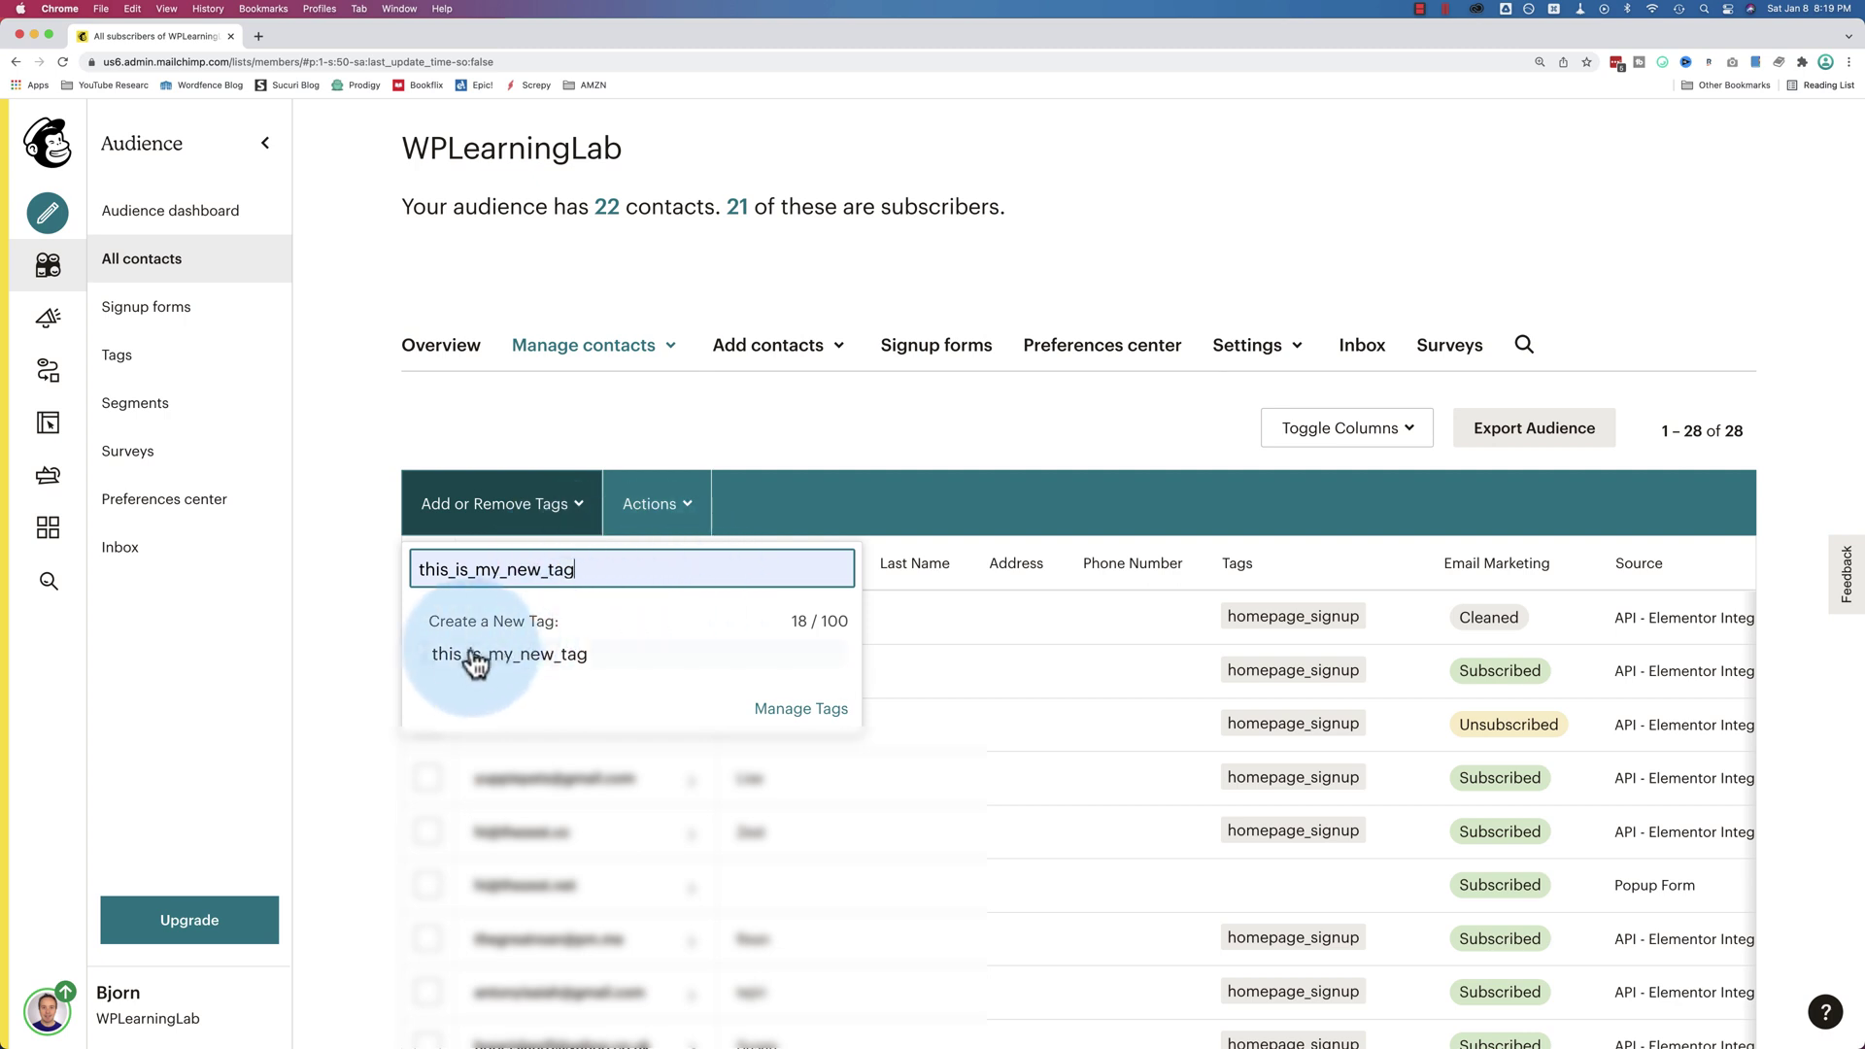
click(465, 654)
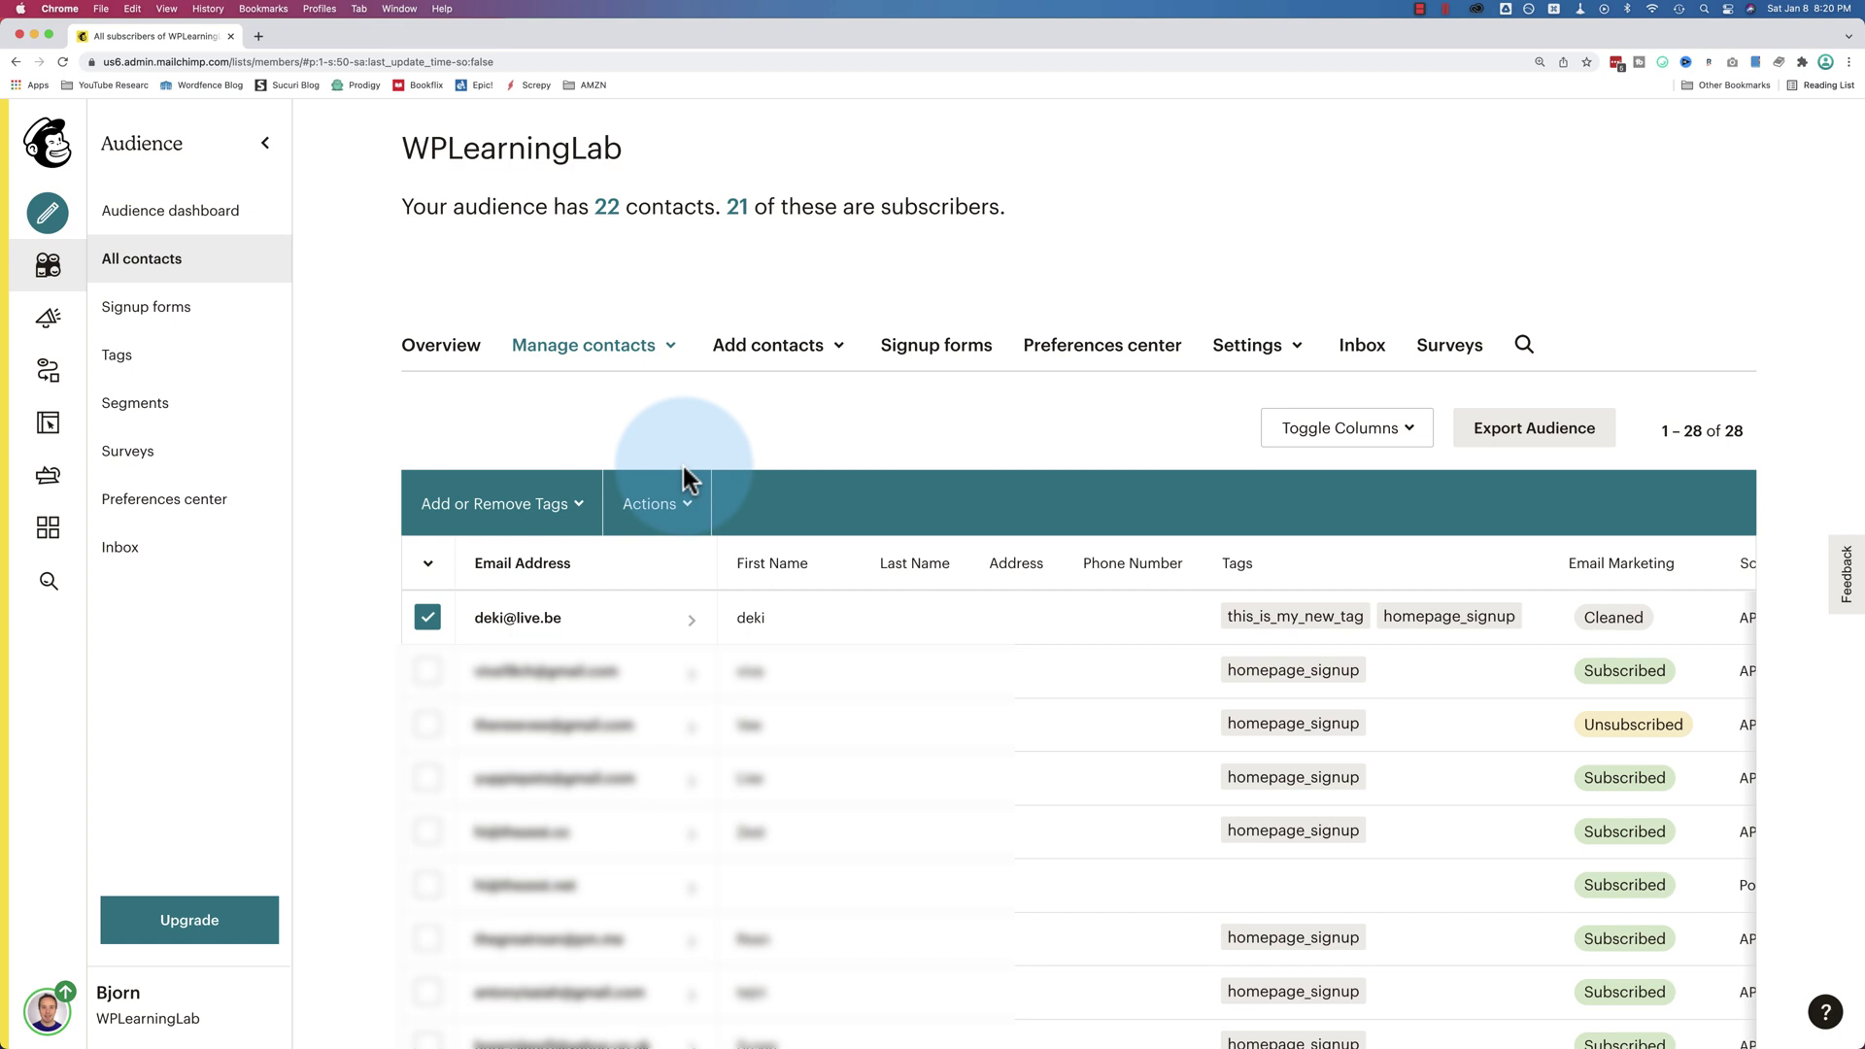
Step: On the Tags page, open this_is_my_new_tag's options and view its single tagged contact
click(129, 360)
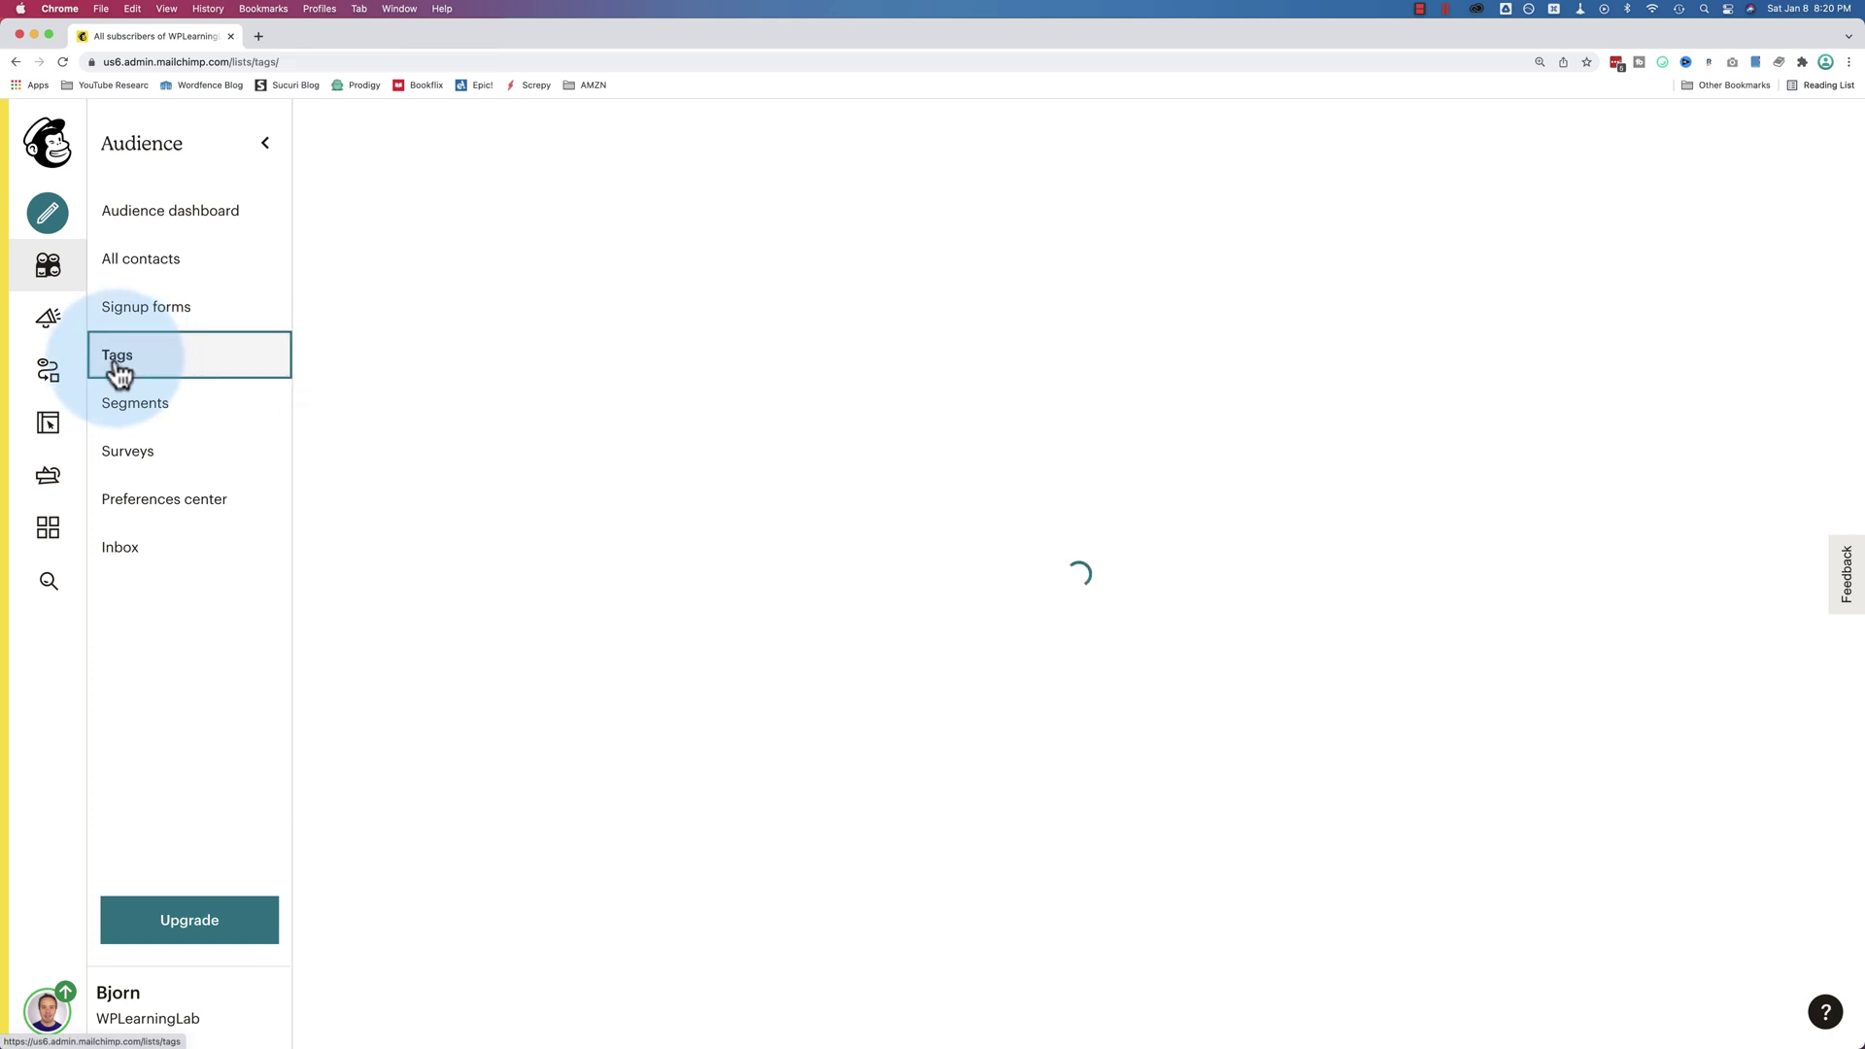
scroll(503, 563, down, 5)
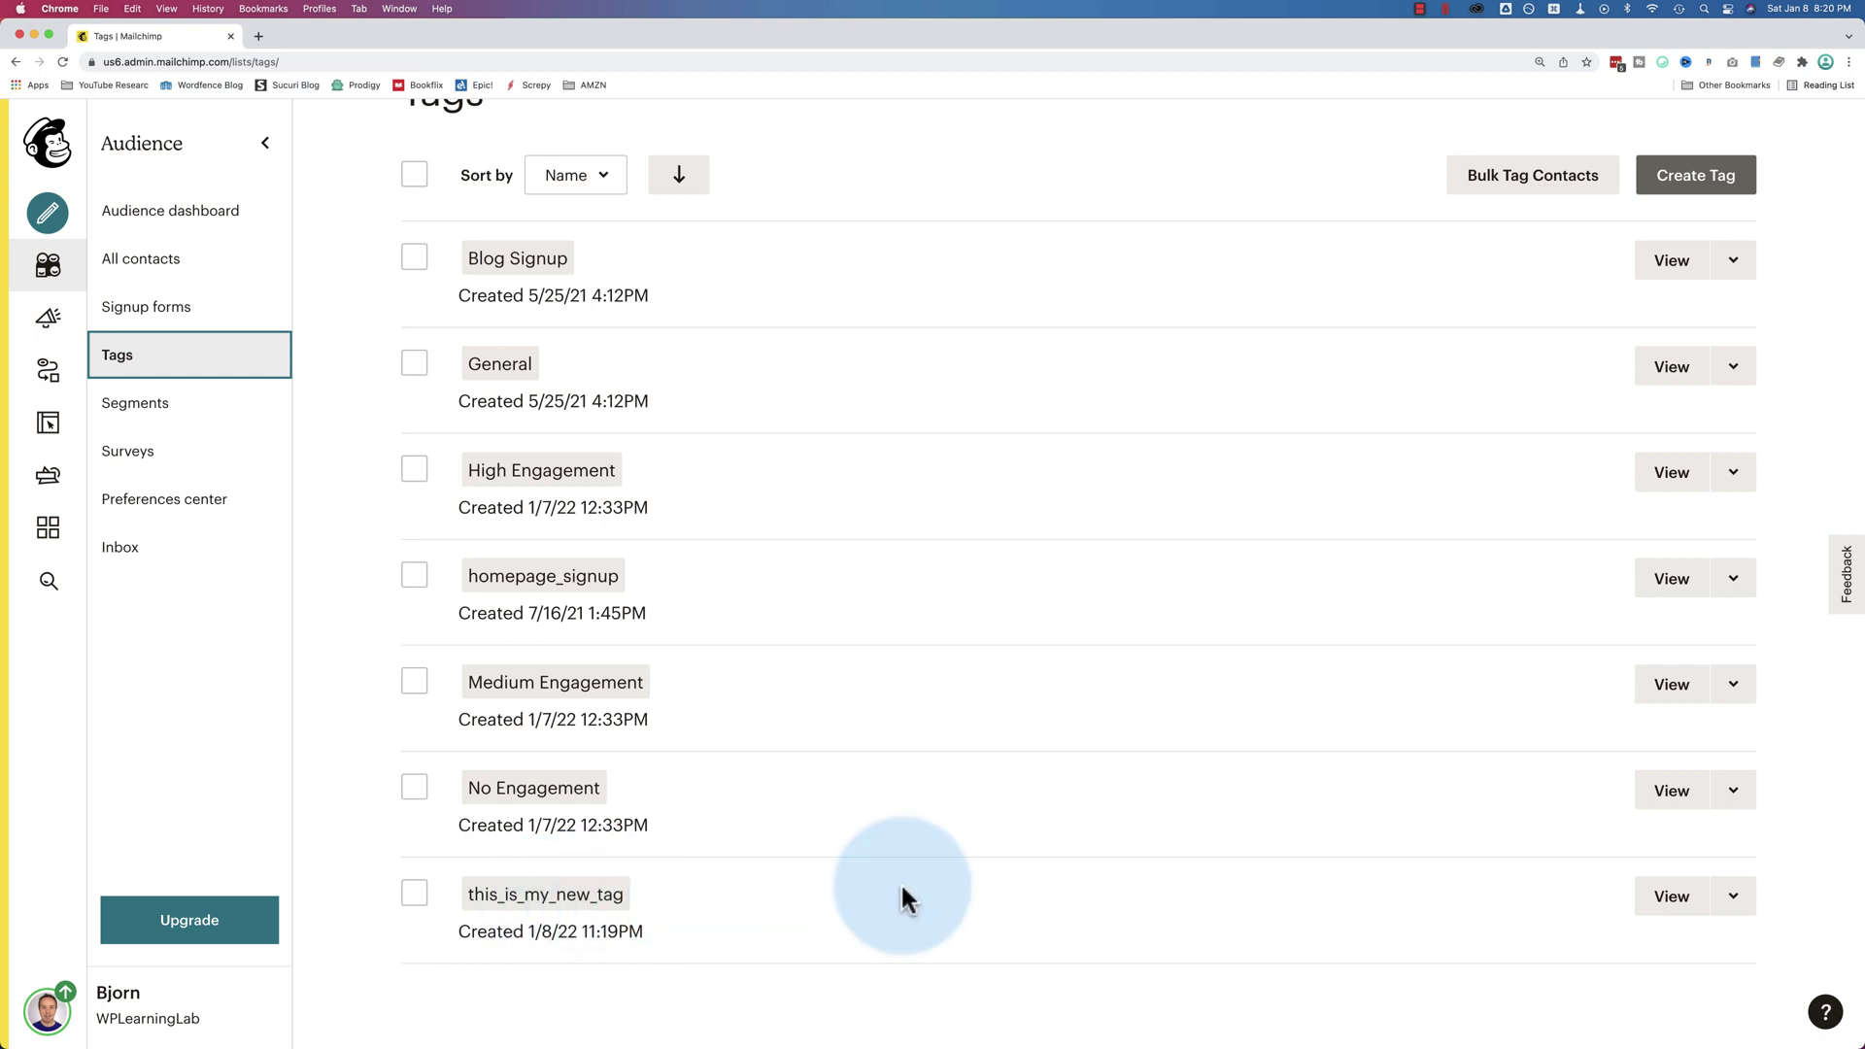
click(1737, 896)
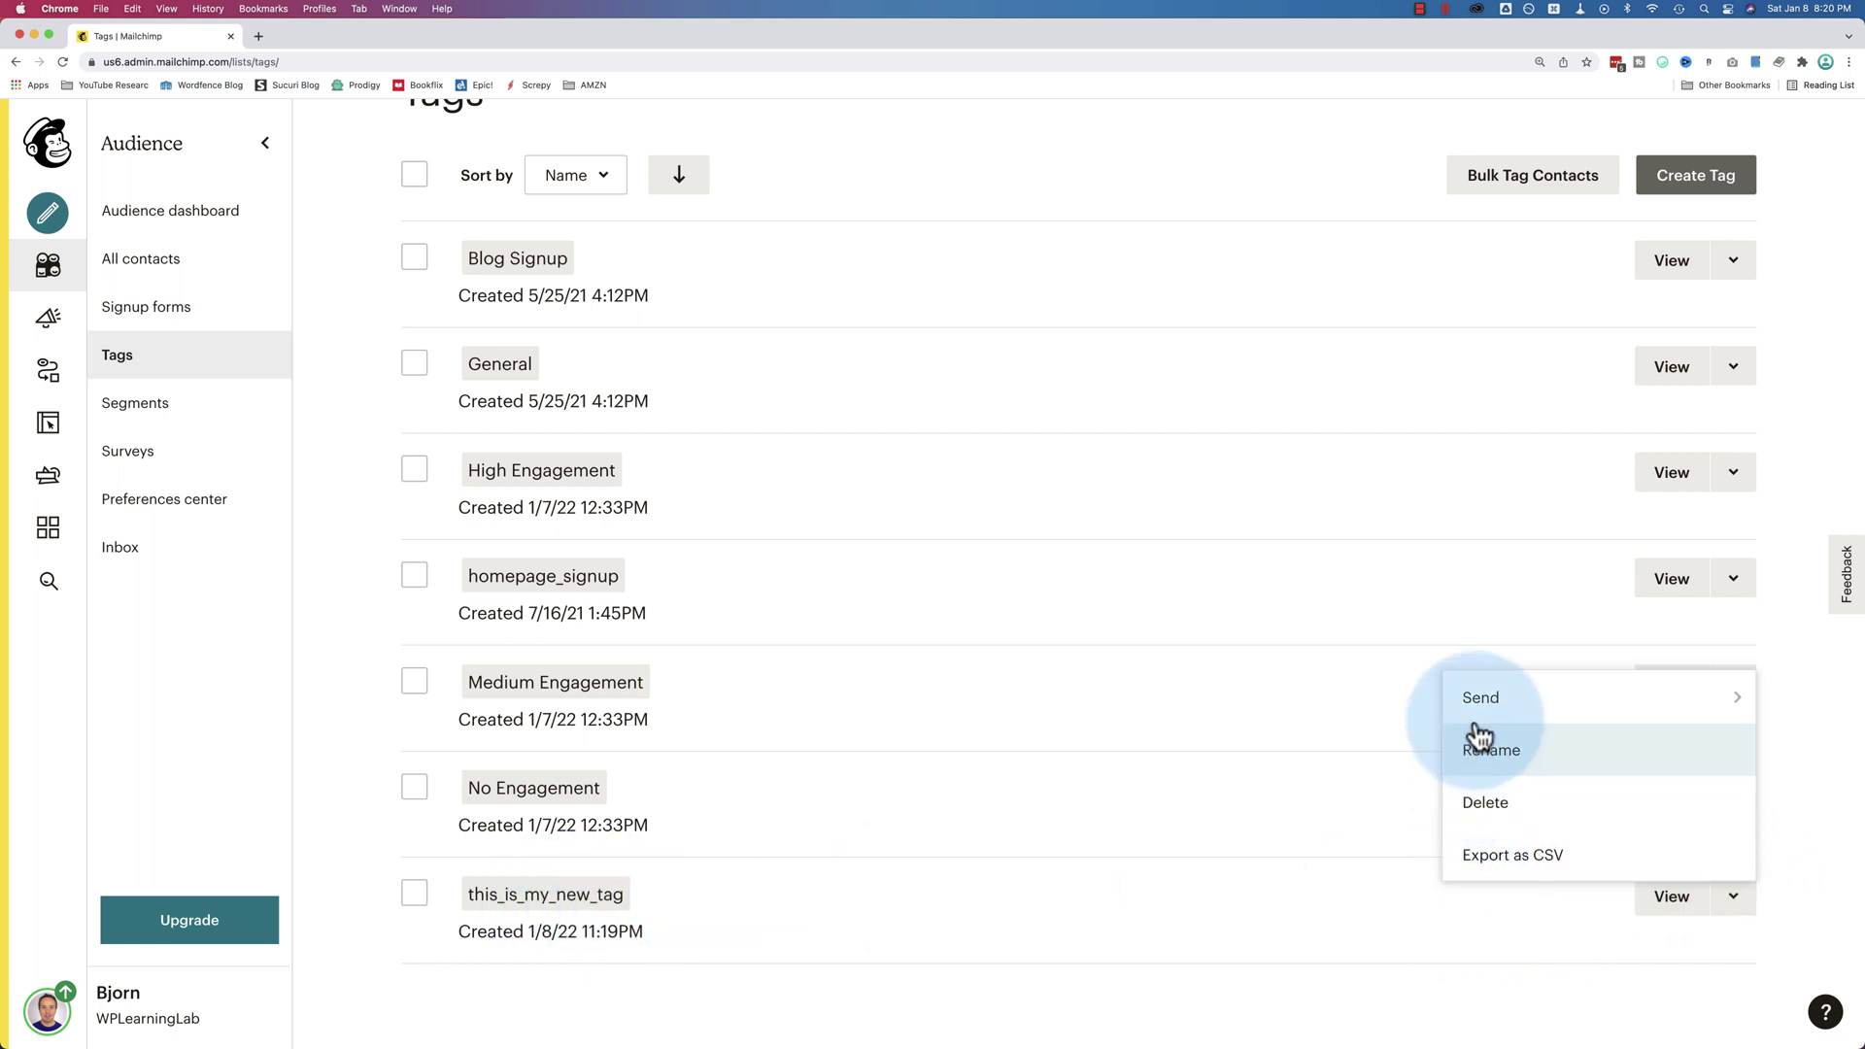
click(1512, 712)
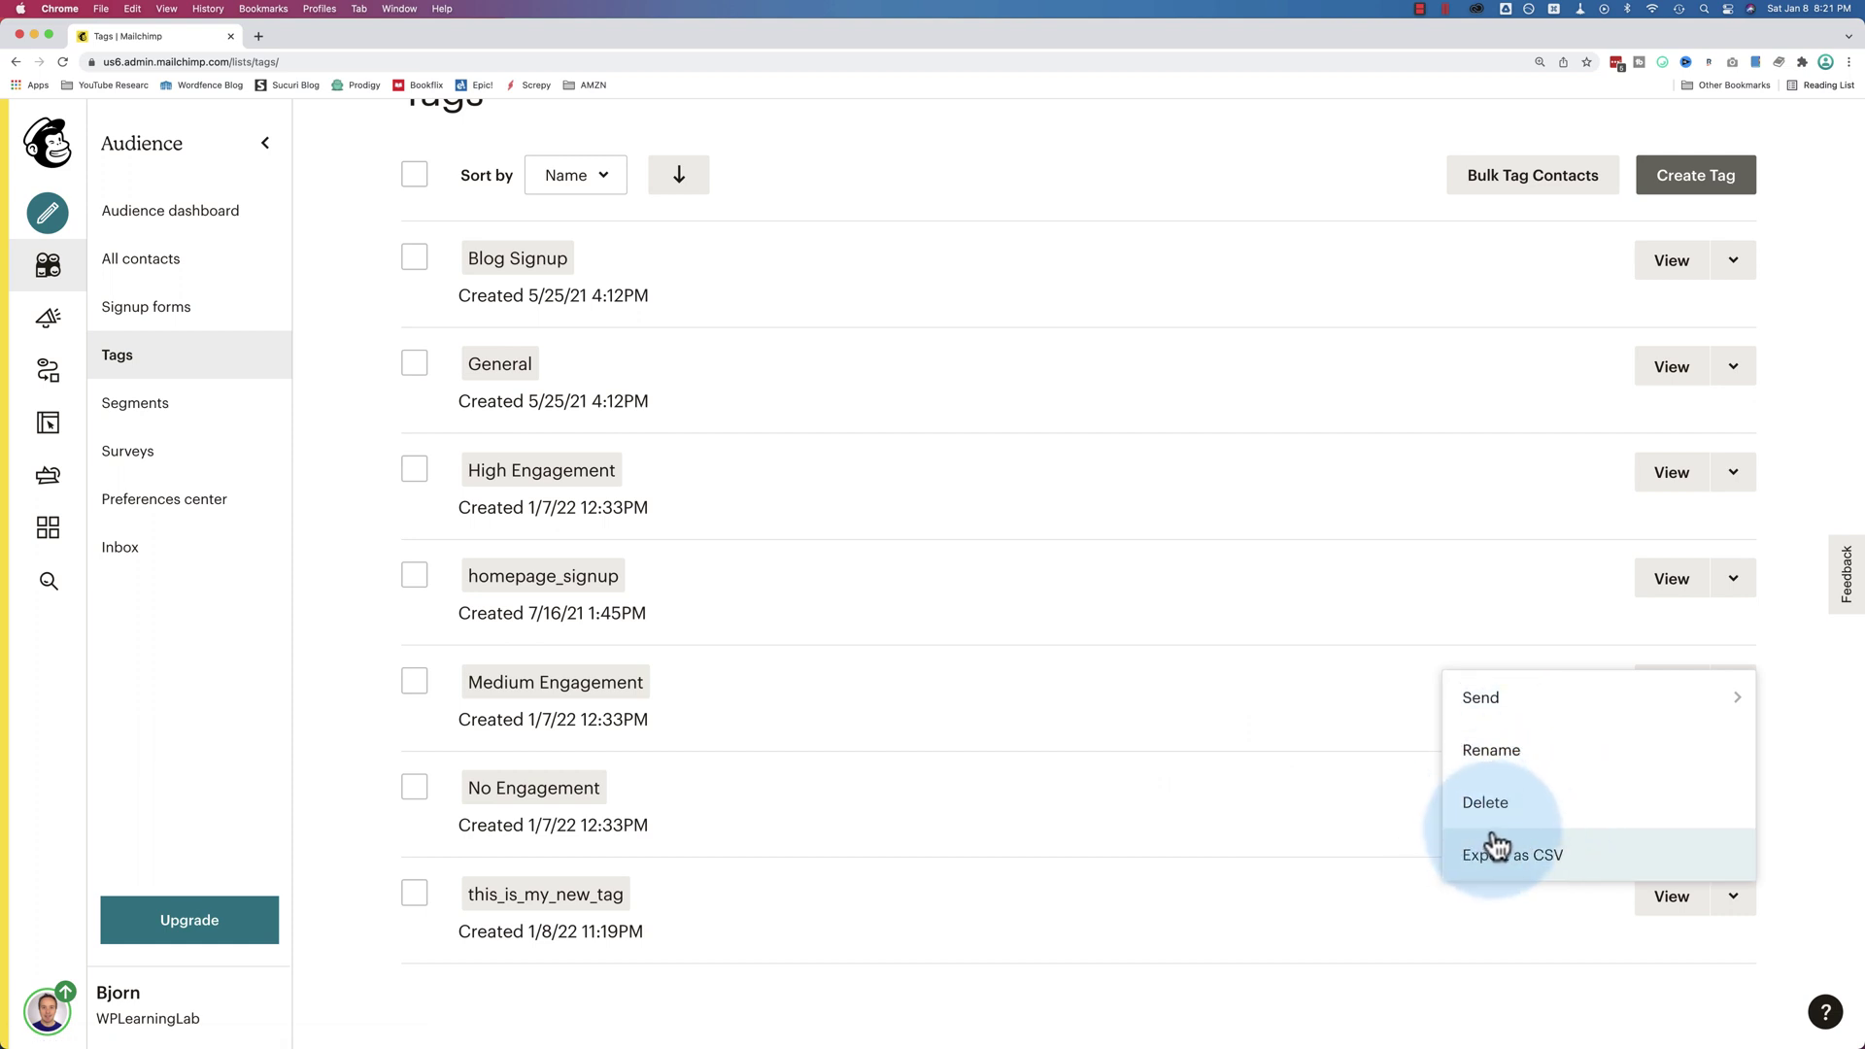
click(1538, 874)
click(1671, 908)
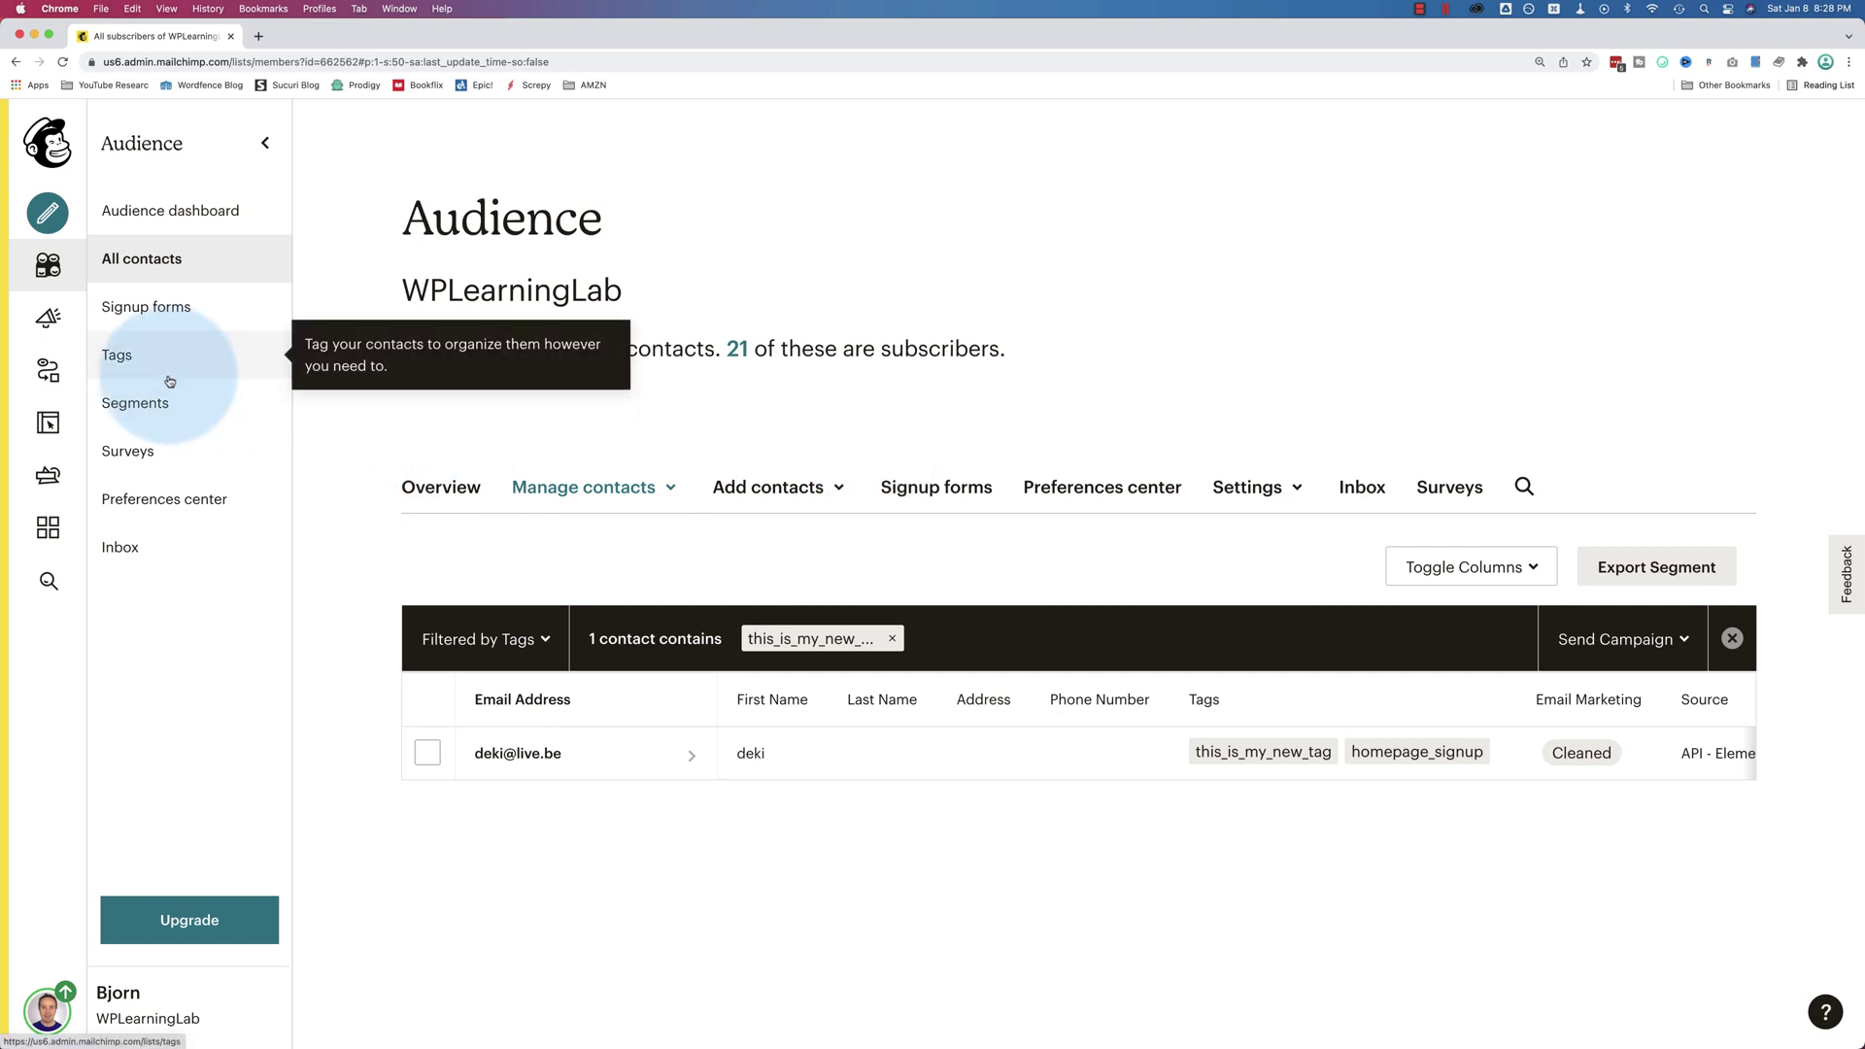
Step: Remove the tag filter from All contacts, then go to the Create page
click(162, 274)
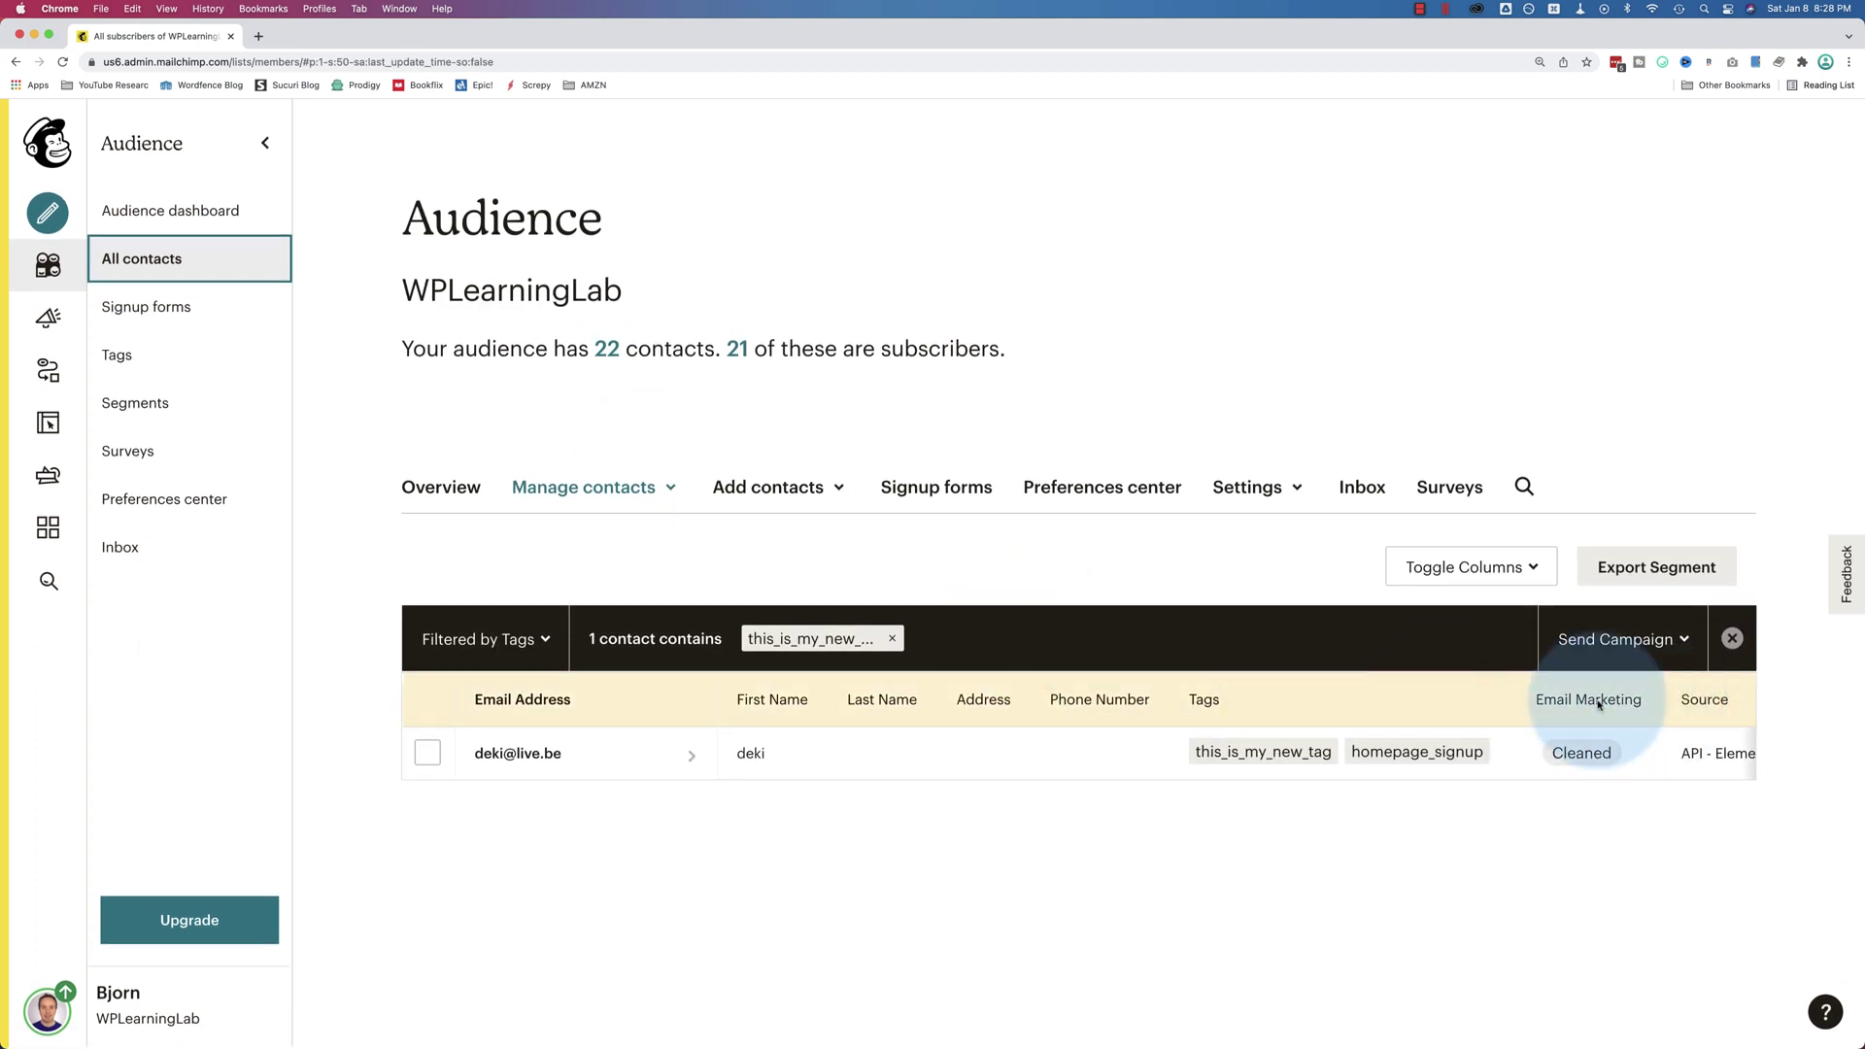
click(891, 640)
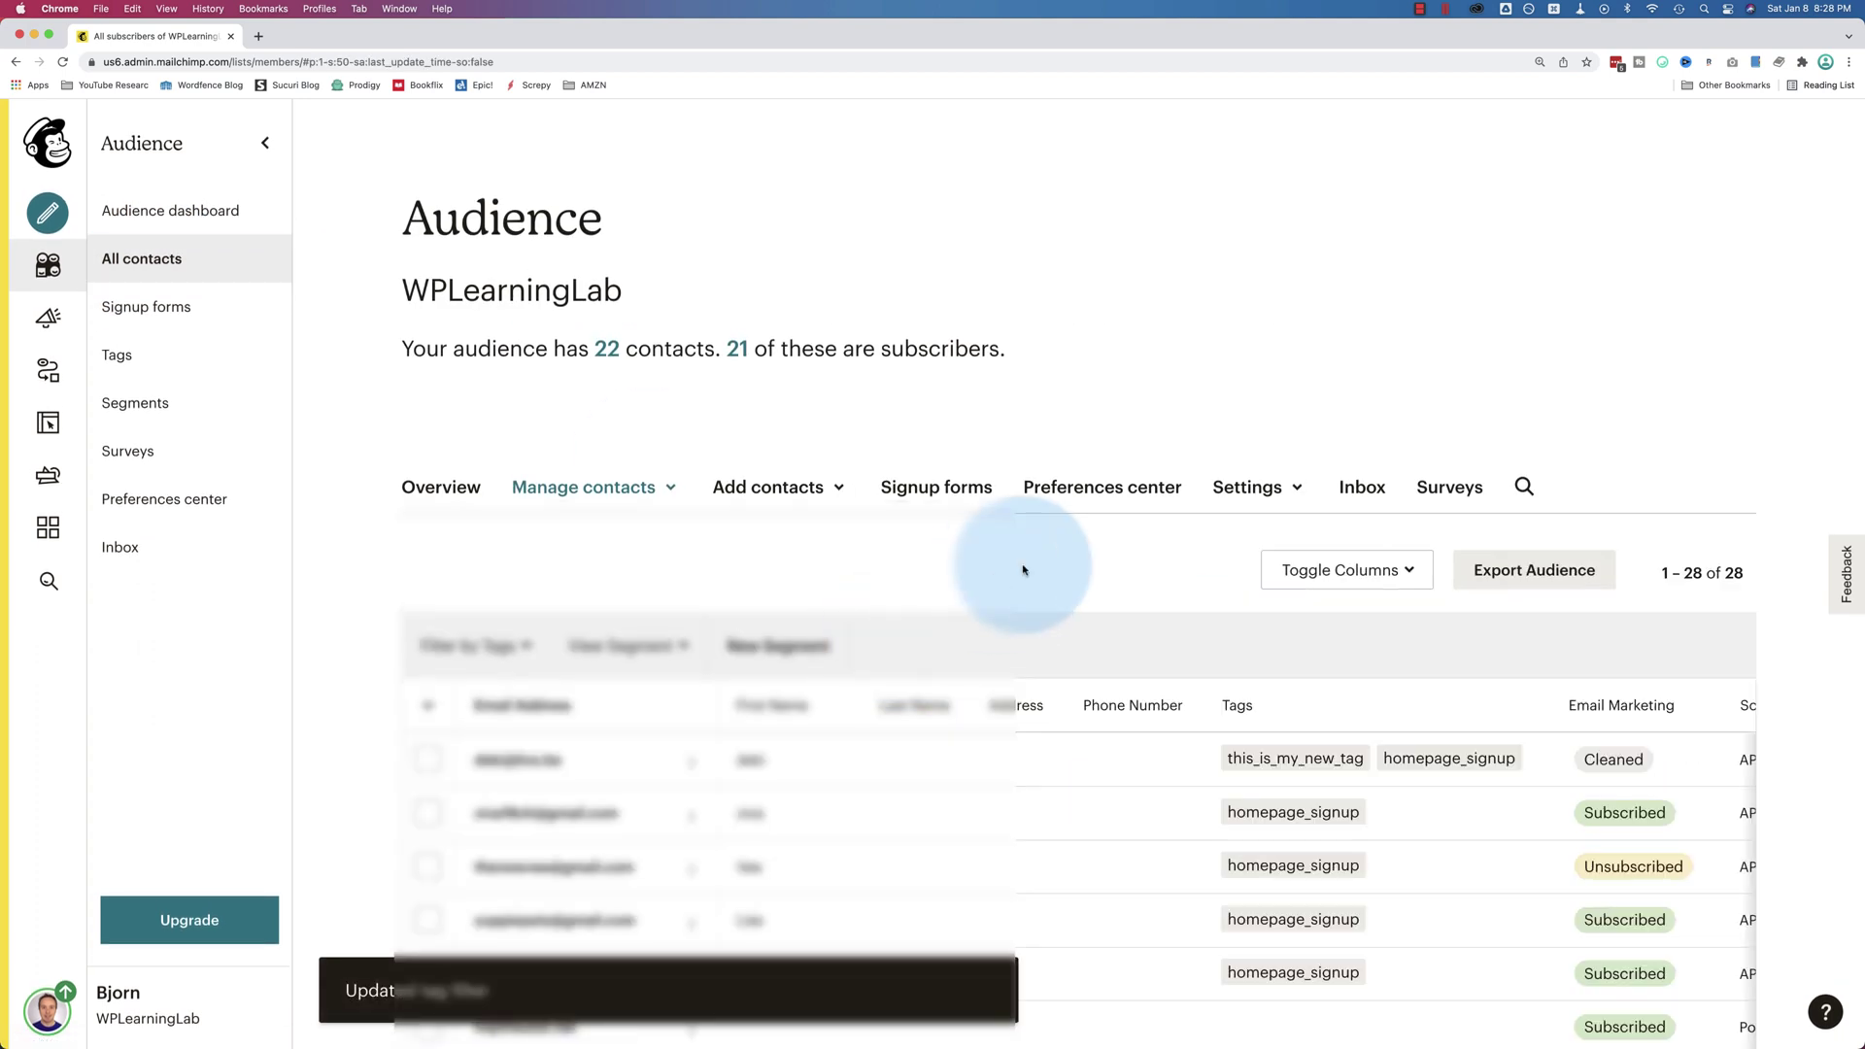
scroll(1025, 571, down, 3)
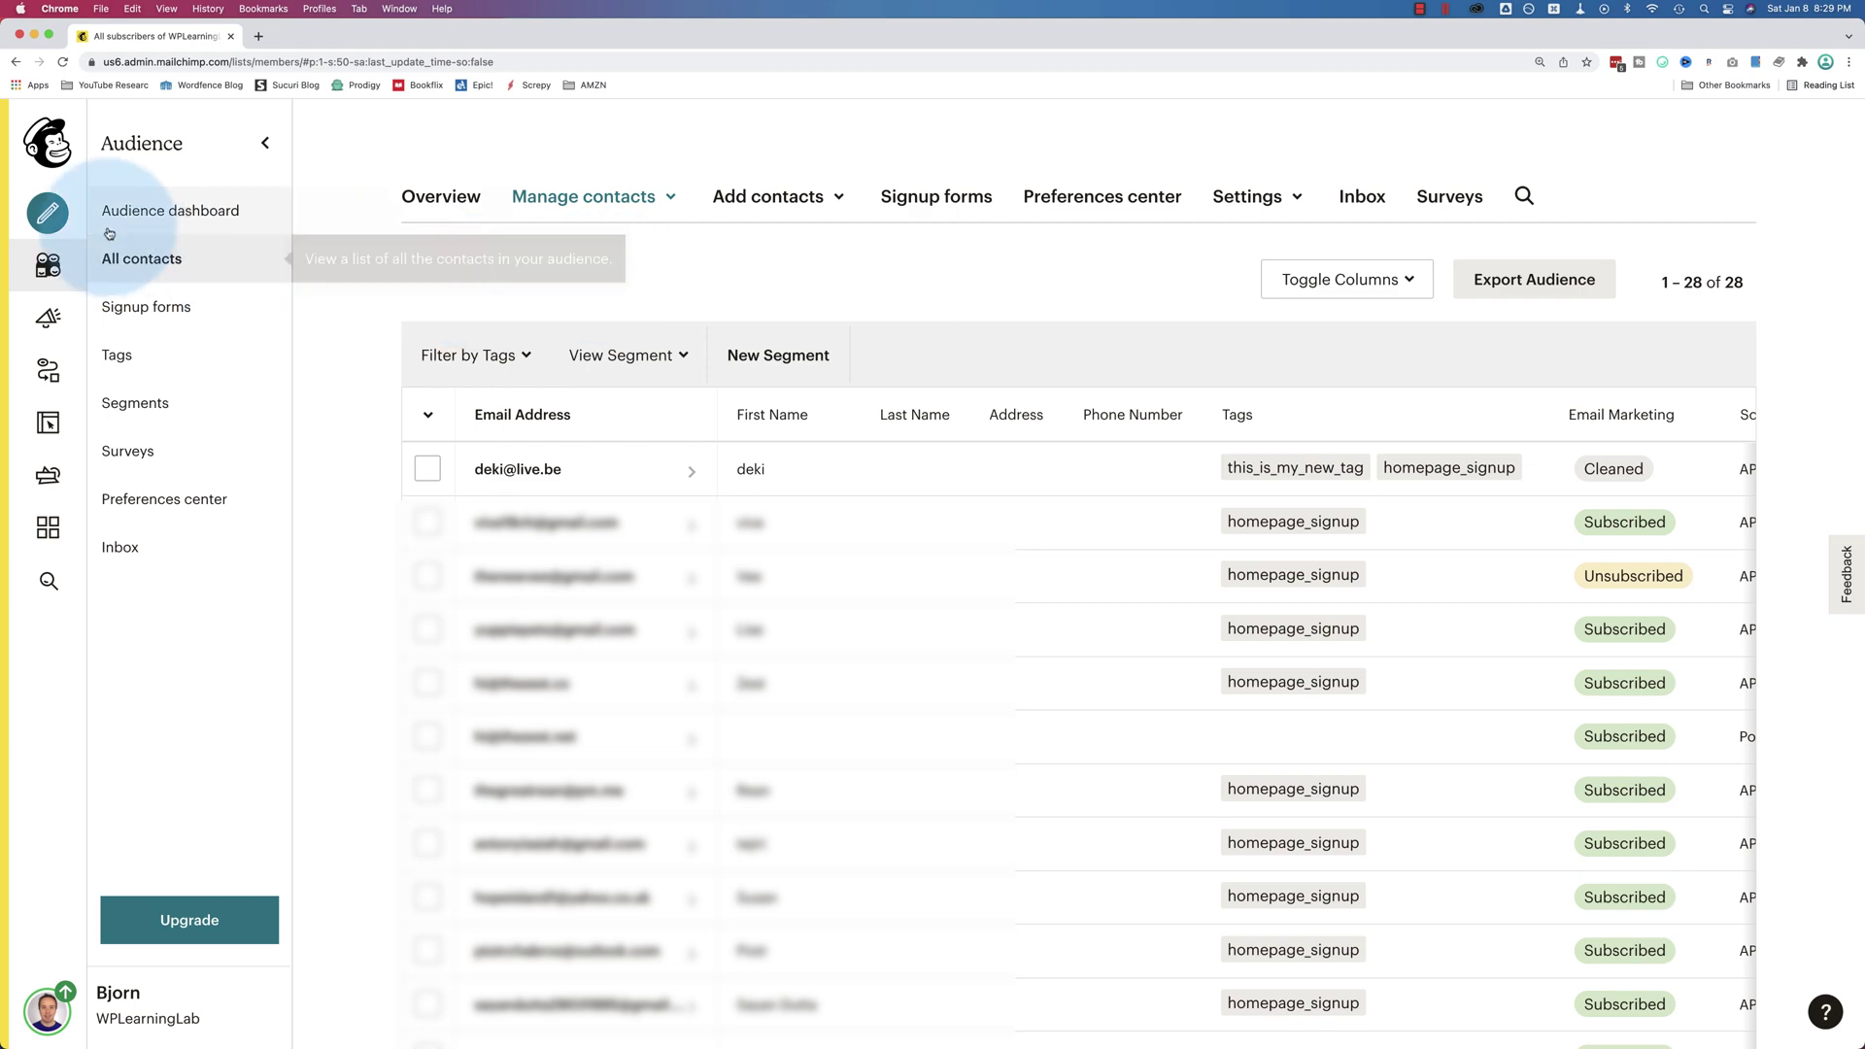
click(48, 212)
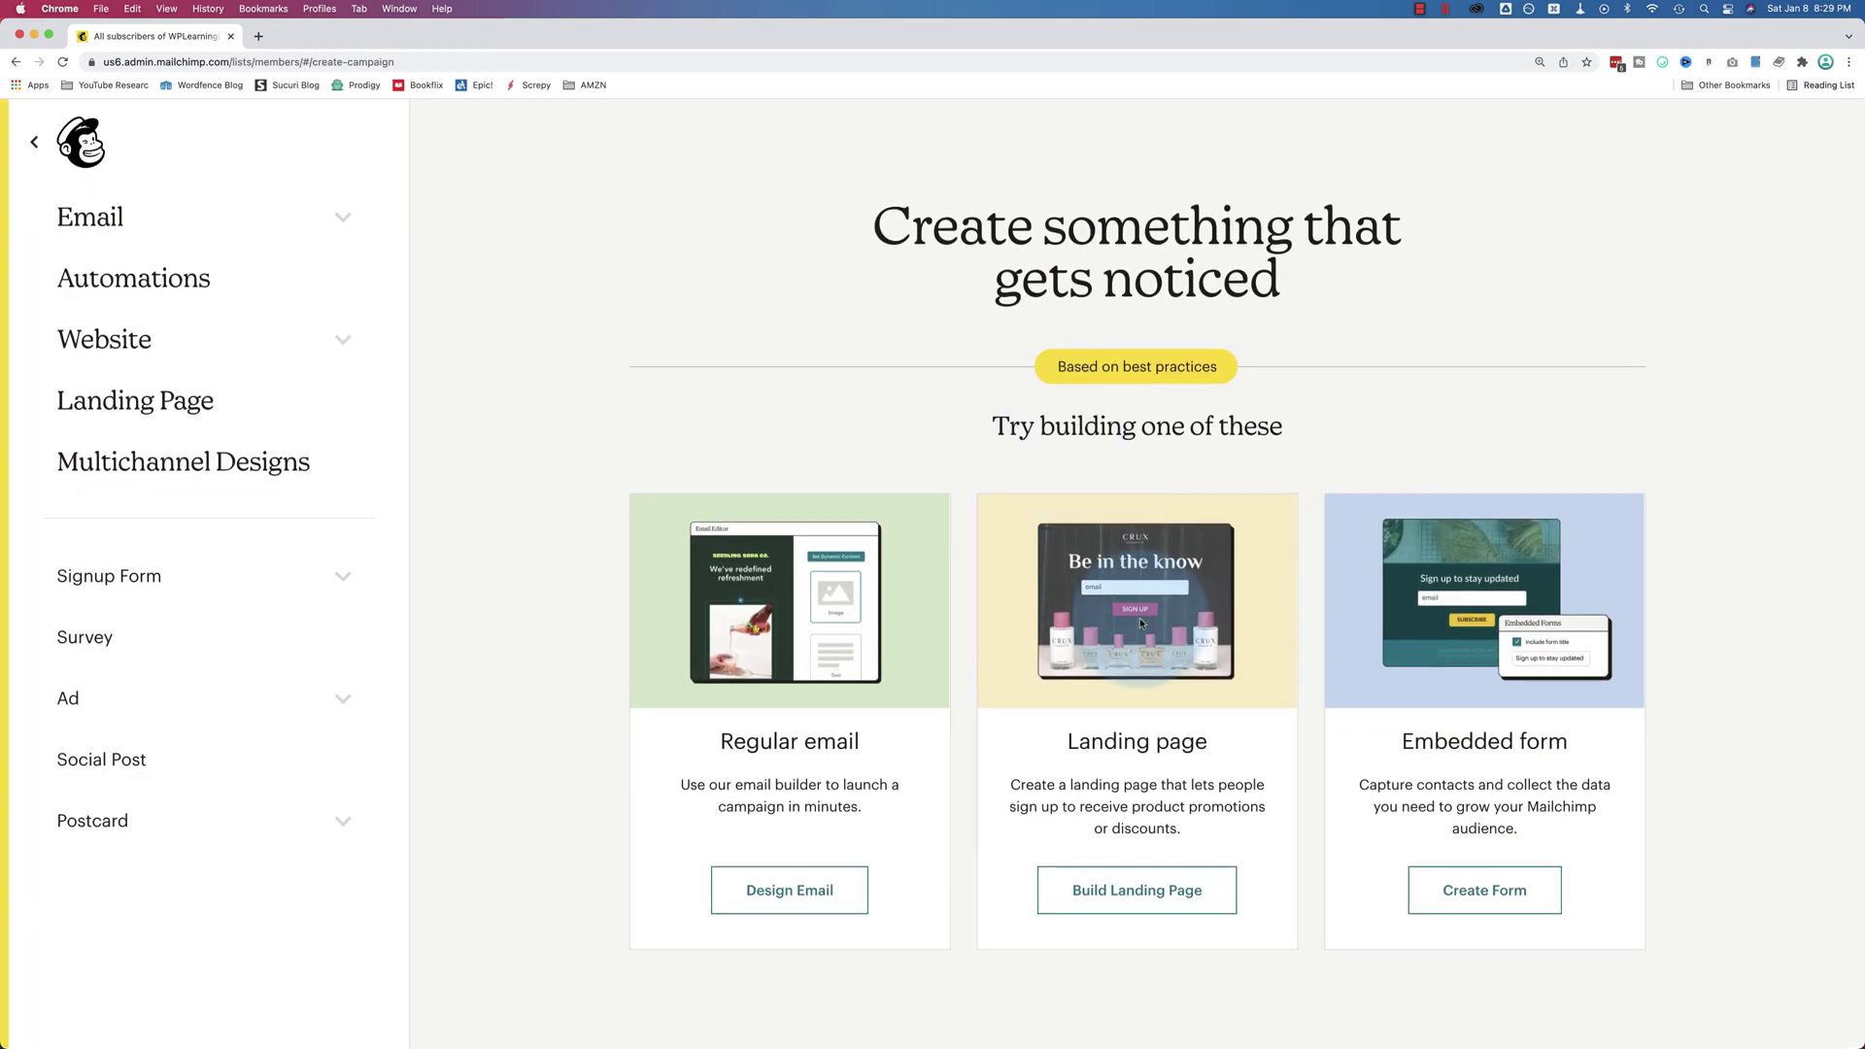
Step: Build a new landing page from the Lead Generation Simple template
click(1129, 893)
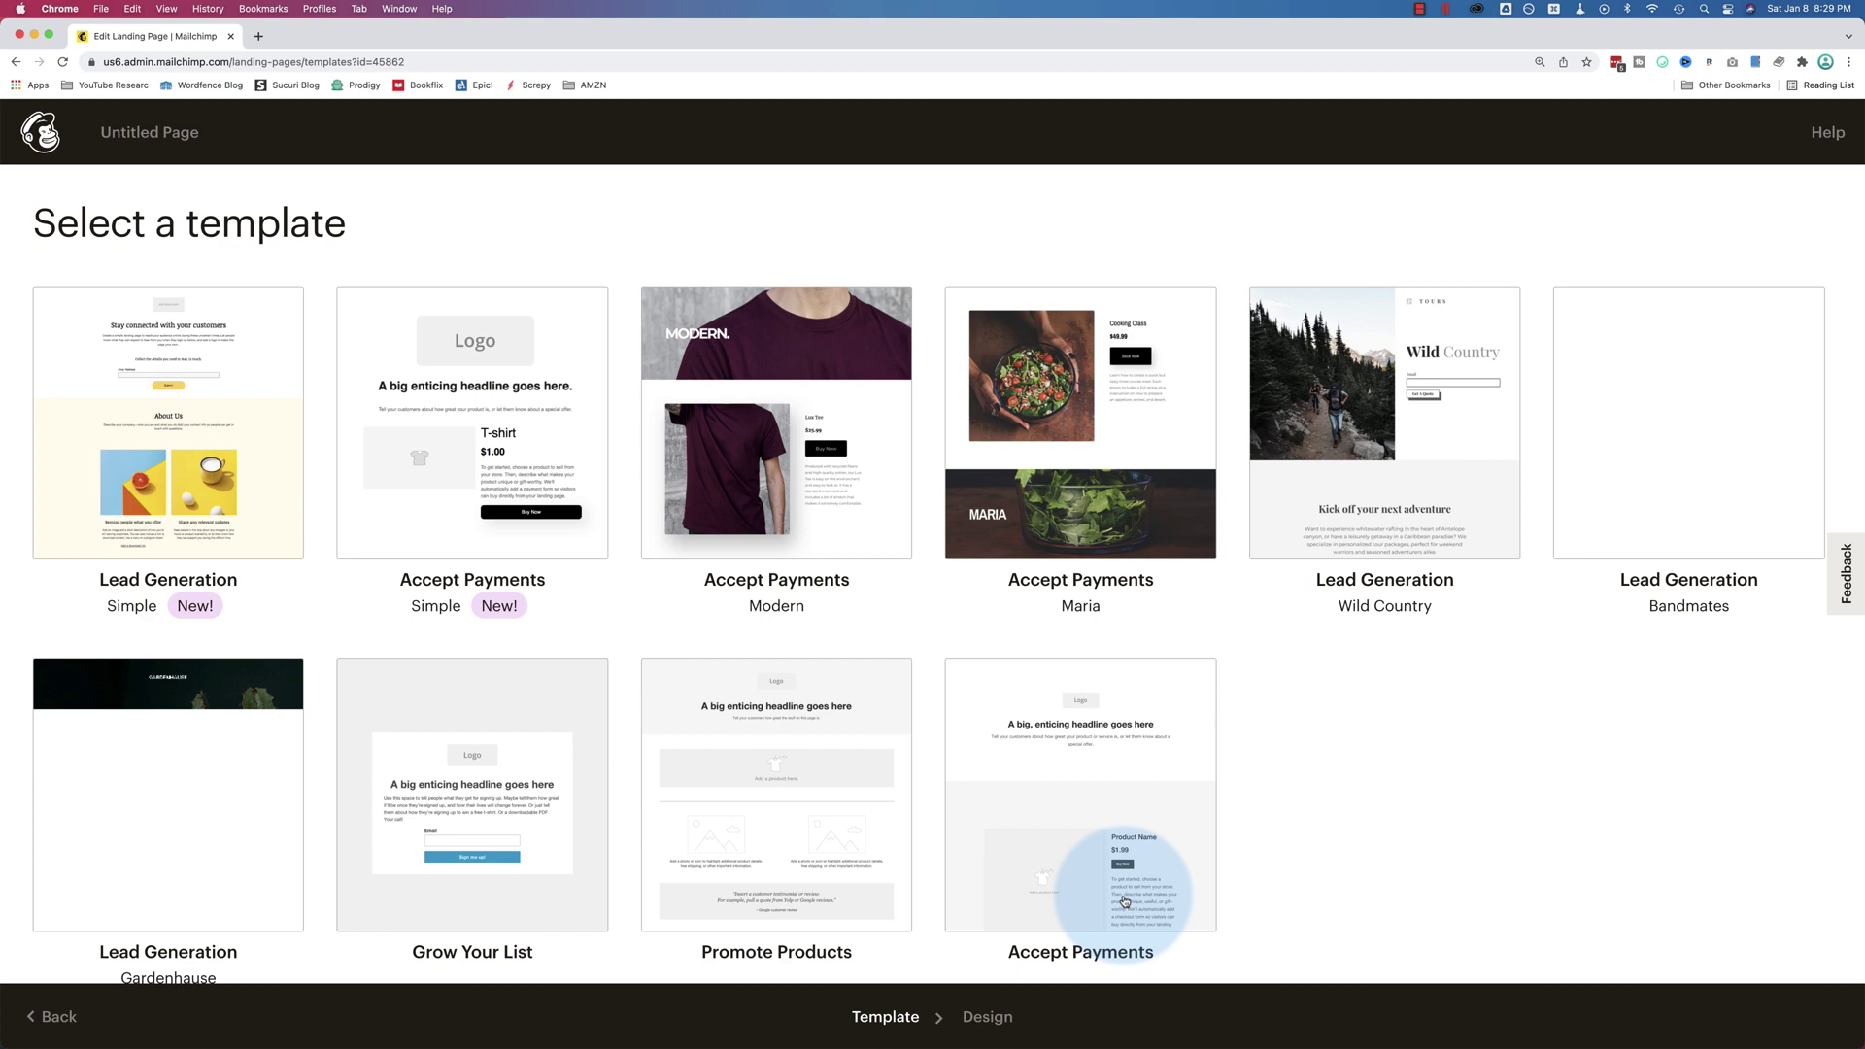
scroll(627, 462, down, 2)
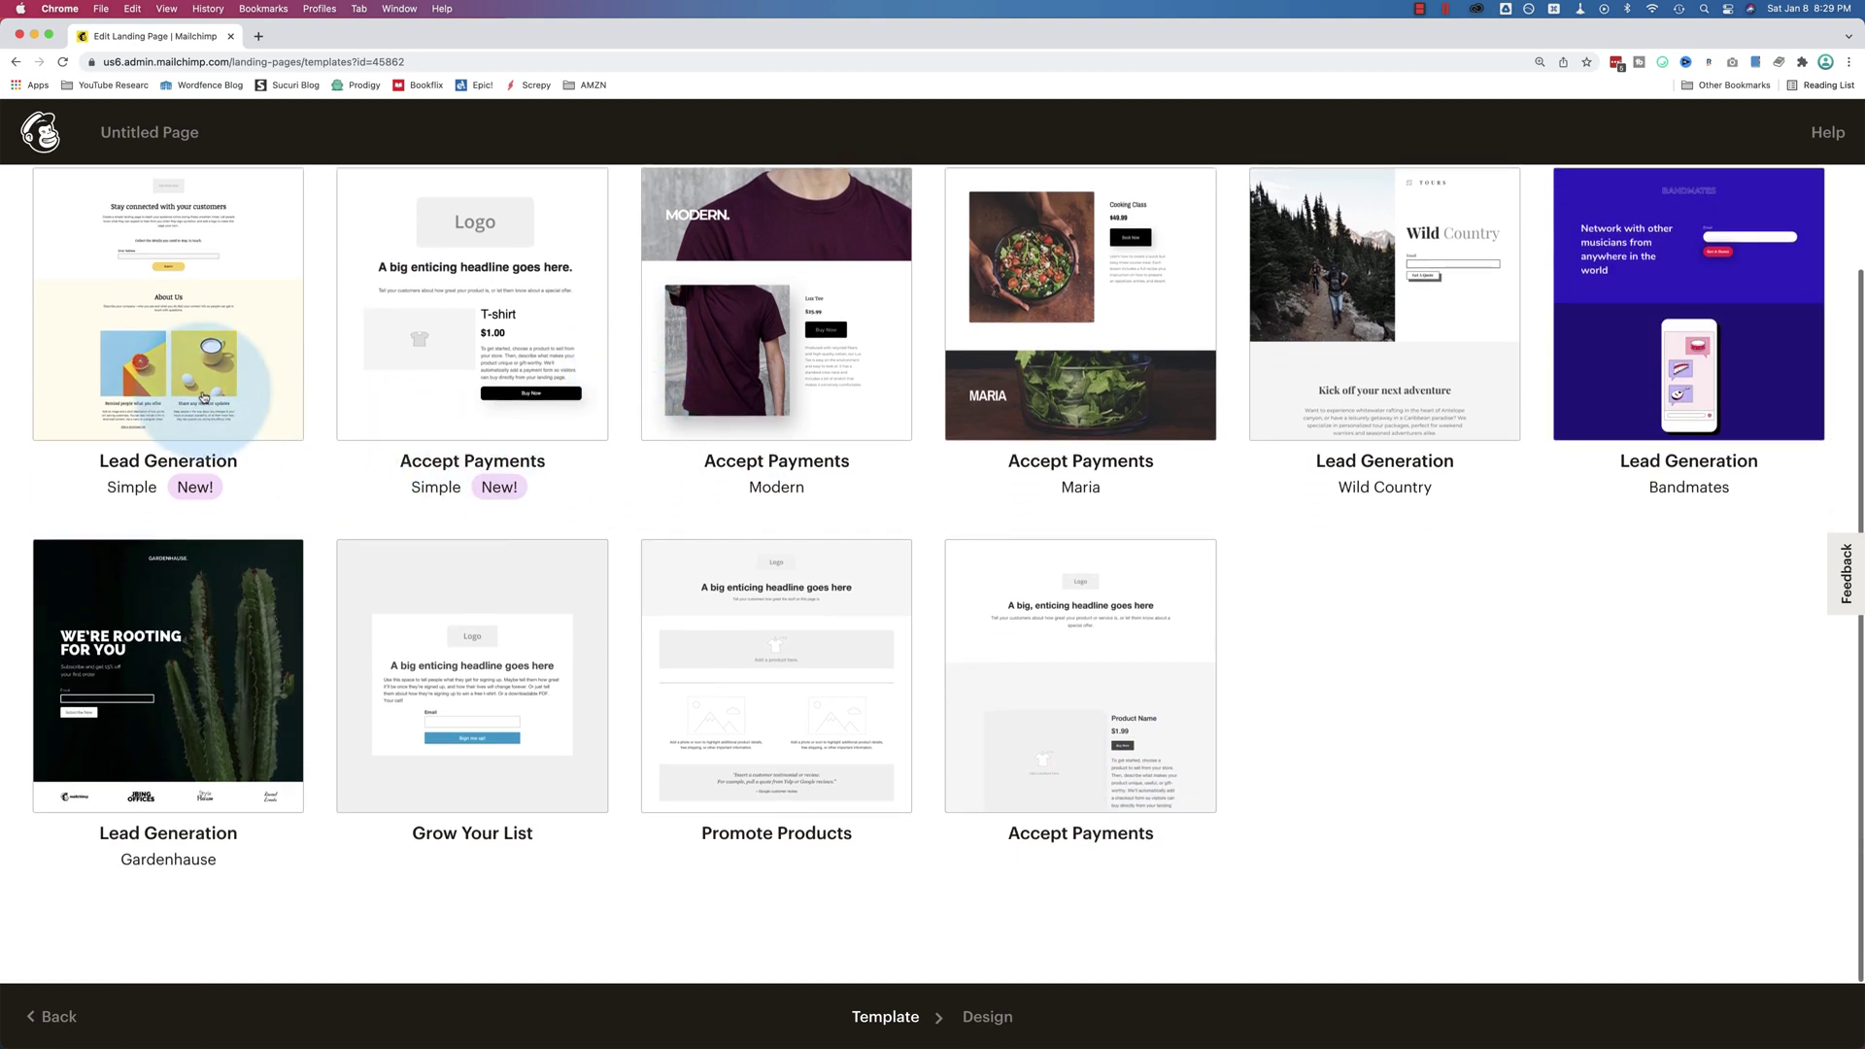
click(217, 295)
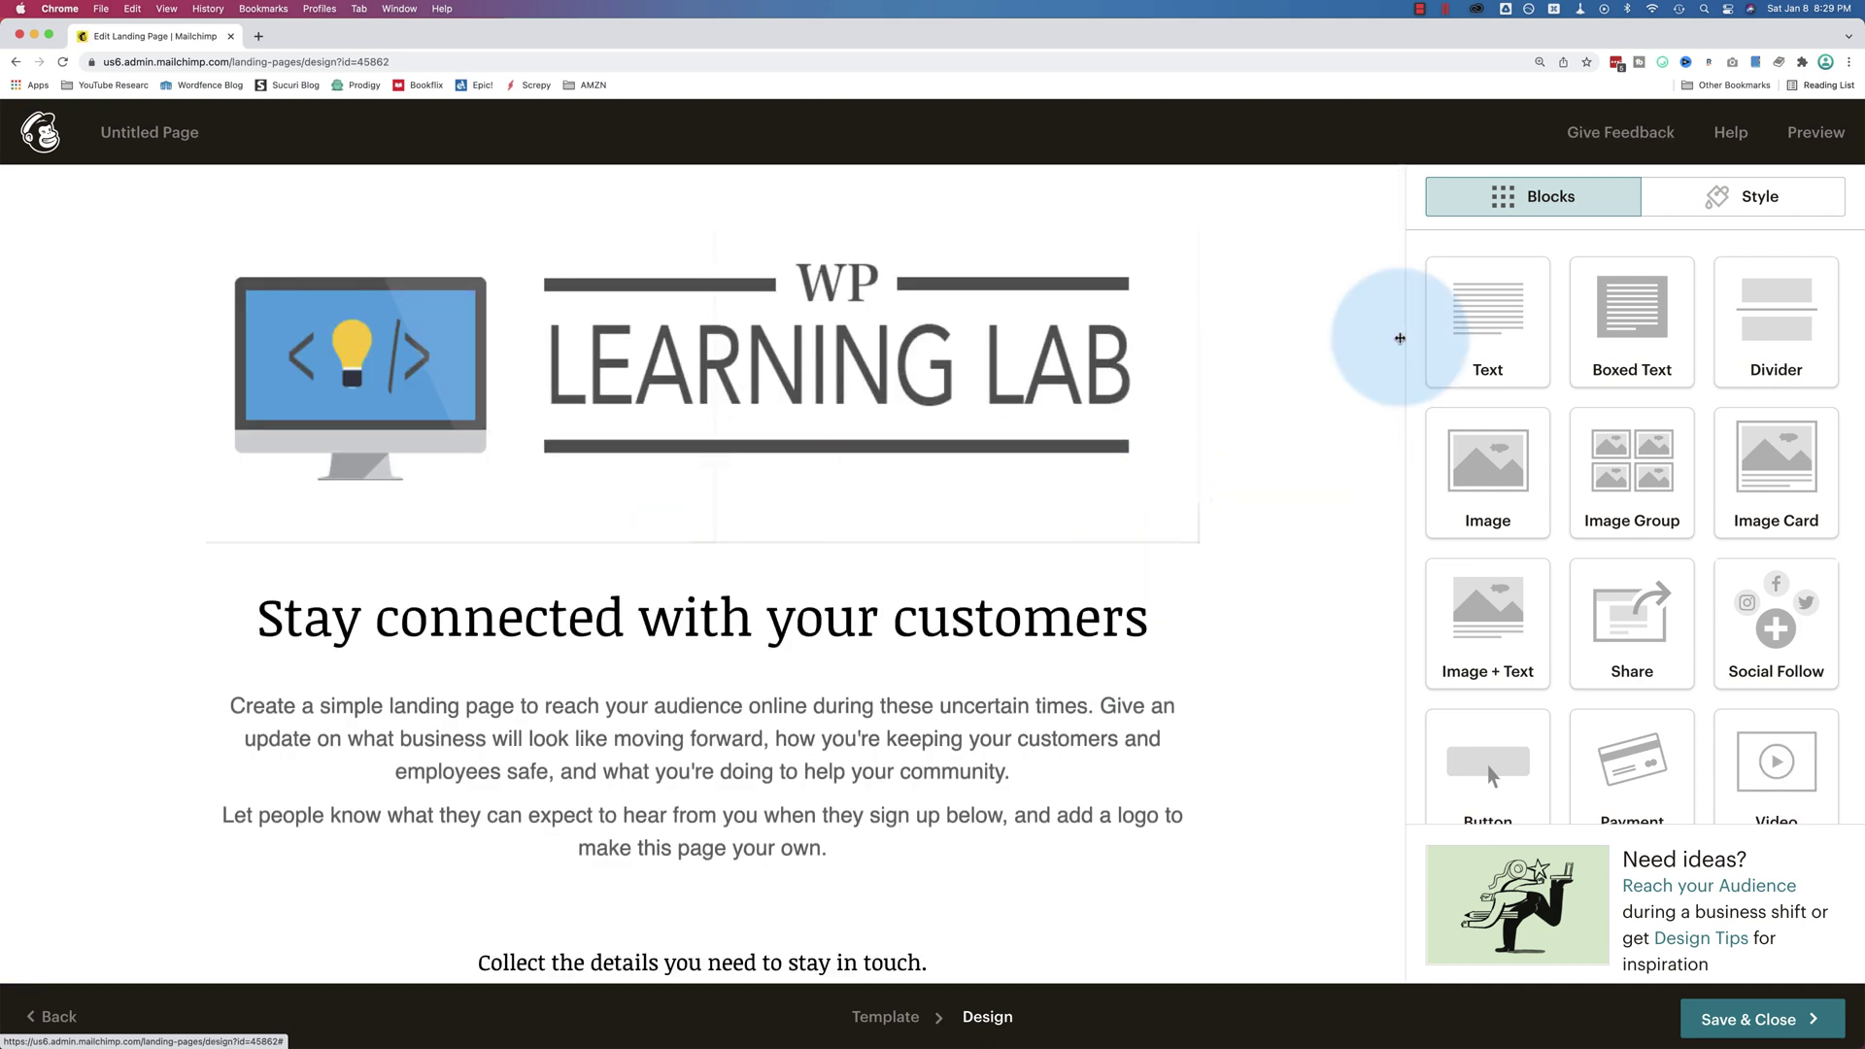
Step: Review the signup form block's Content settings, then save and close the landing page design
scroll(966, 573, down, 3)
scroll(967, 589, down, 3)
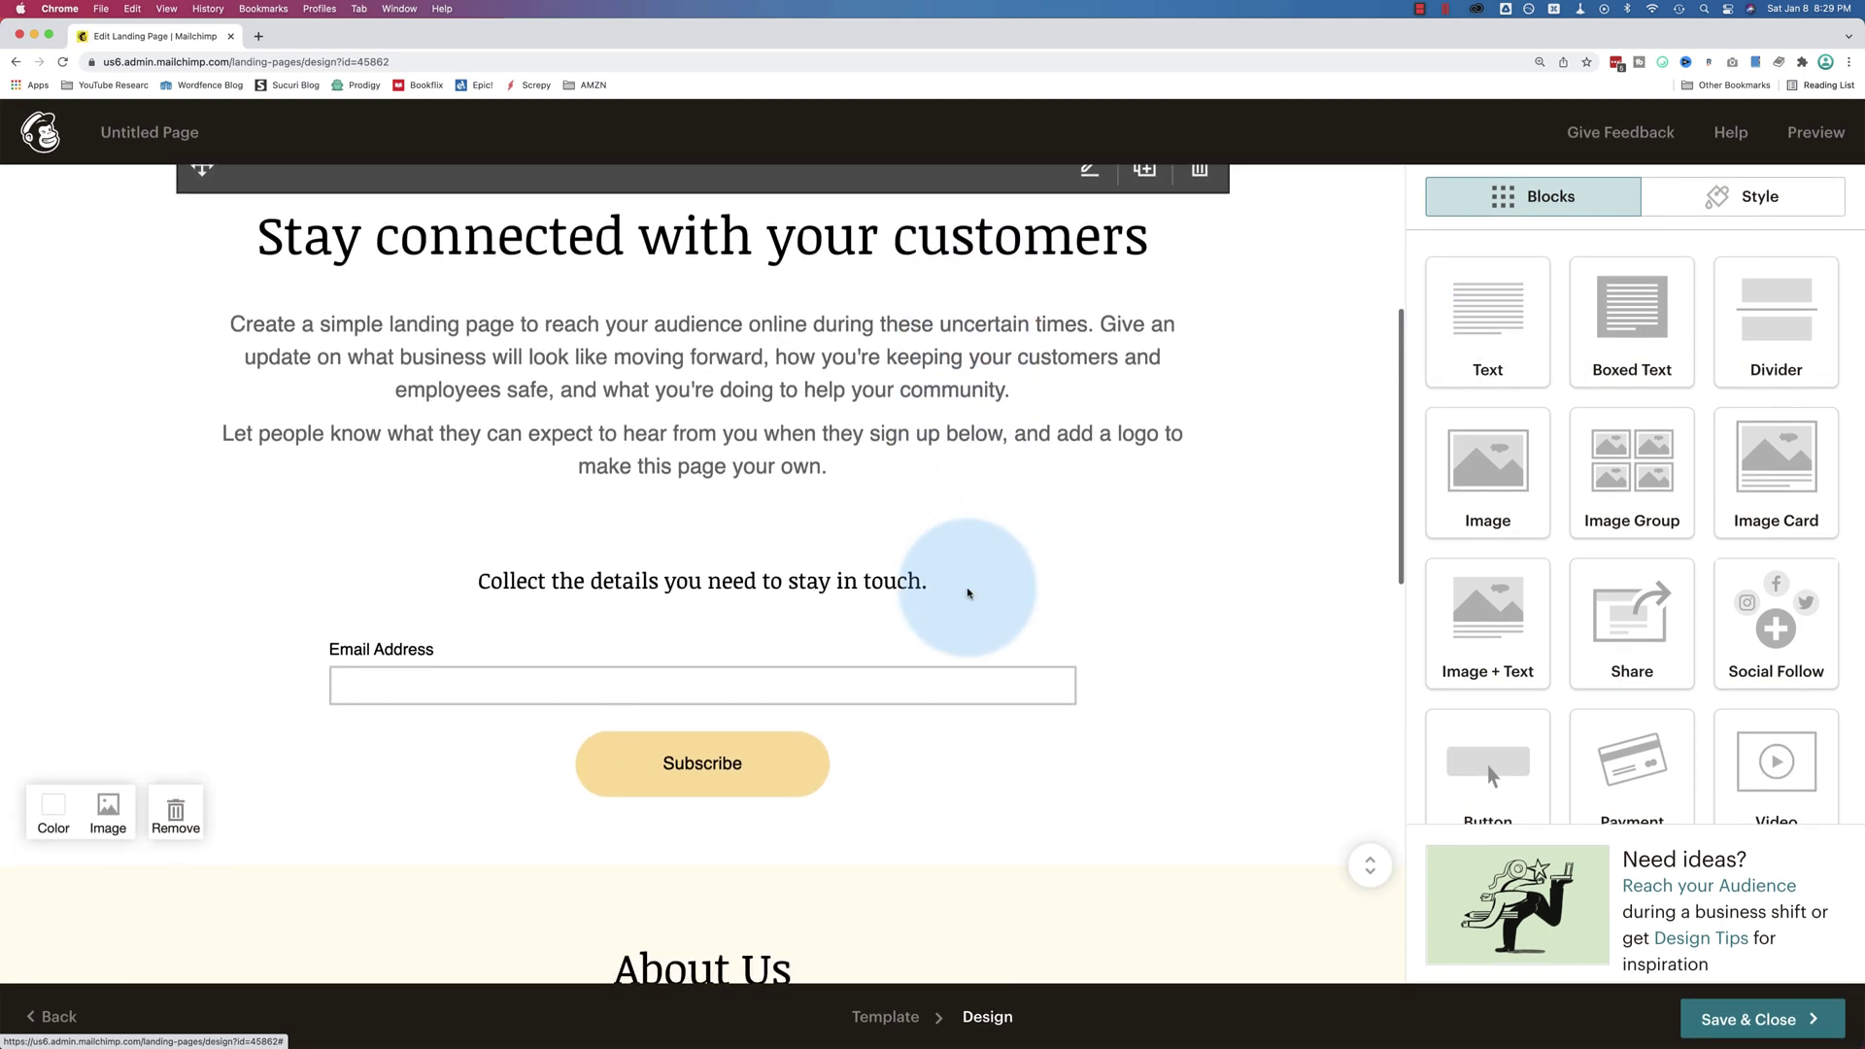
click(1010, 599)
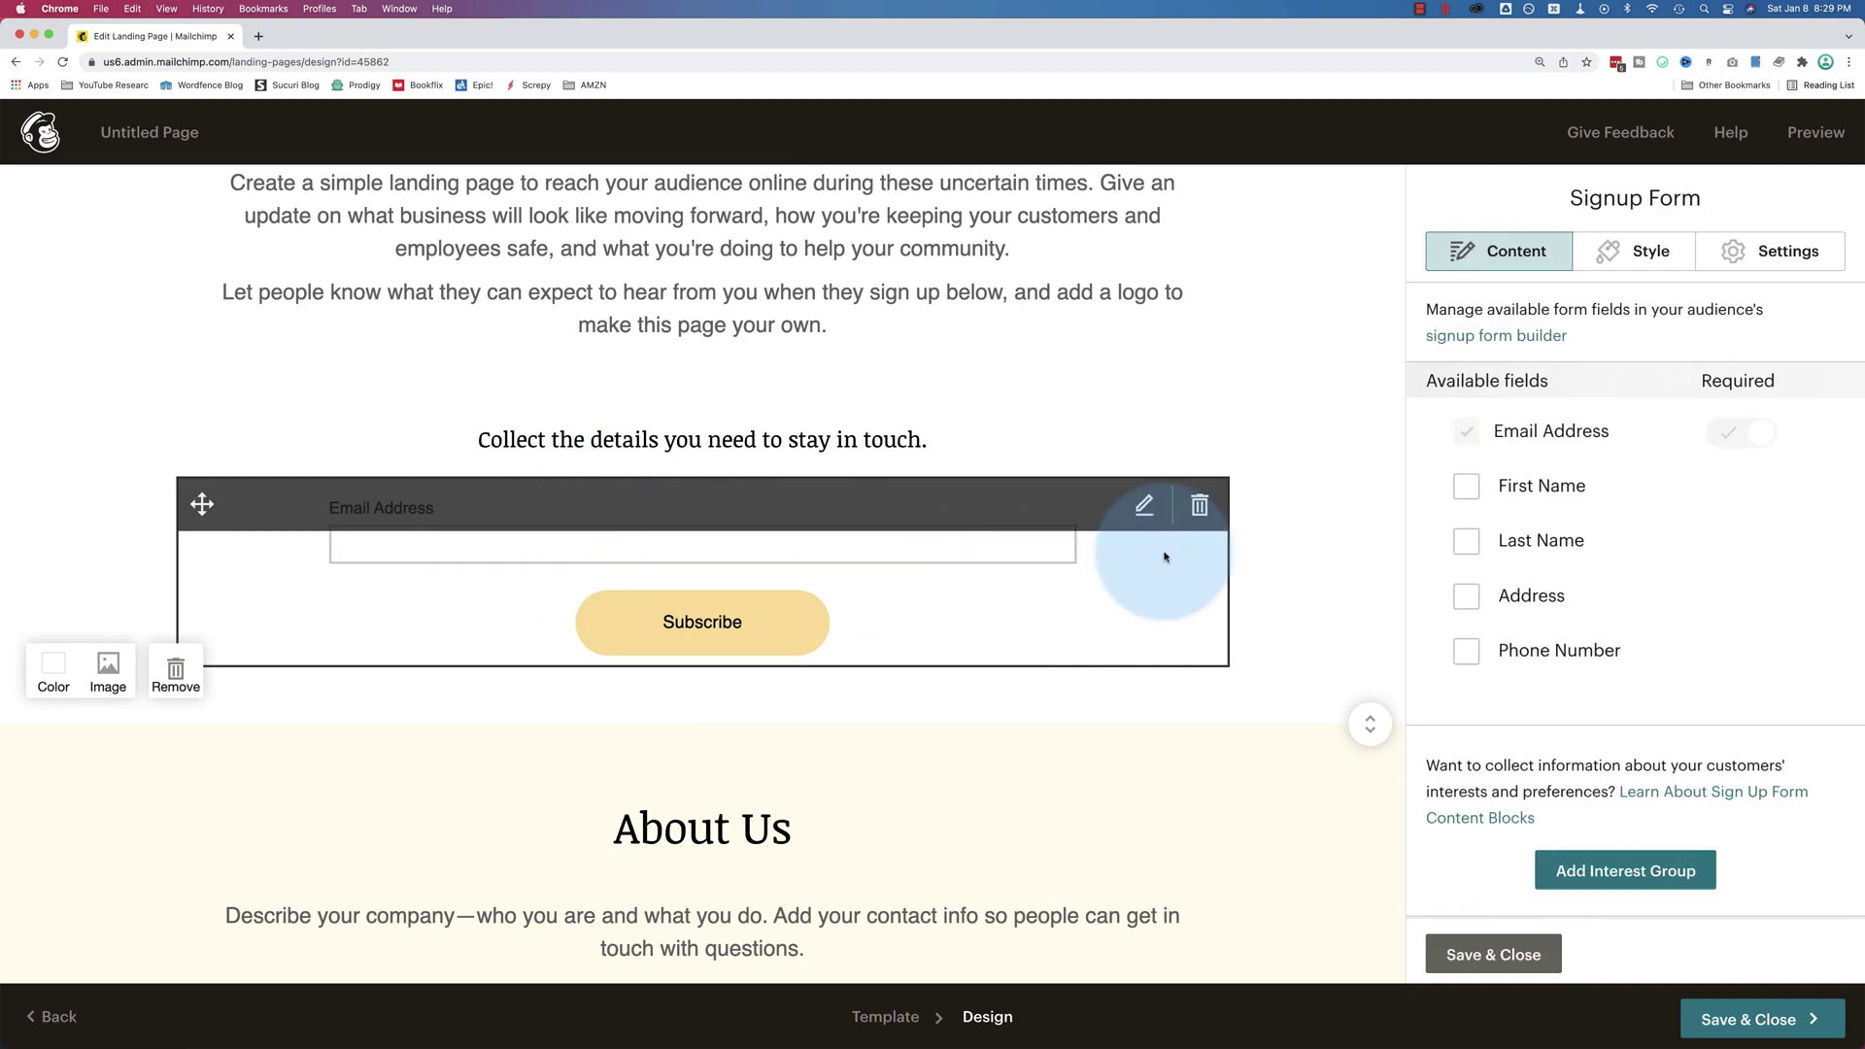
click(1552, 268)
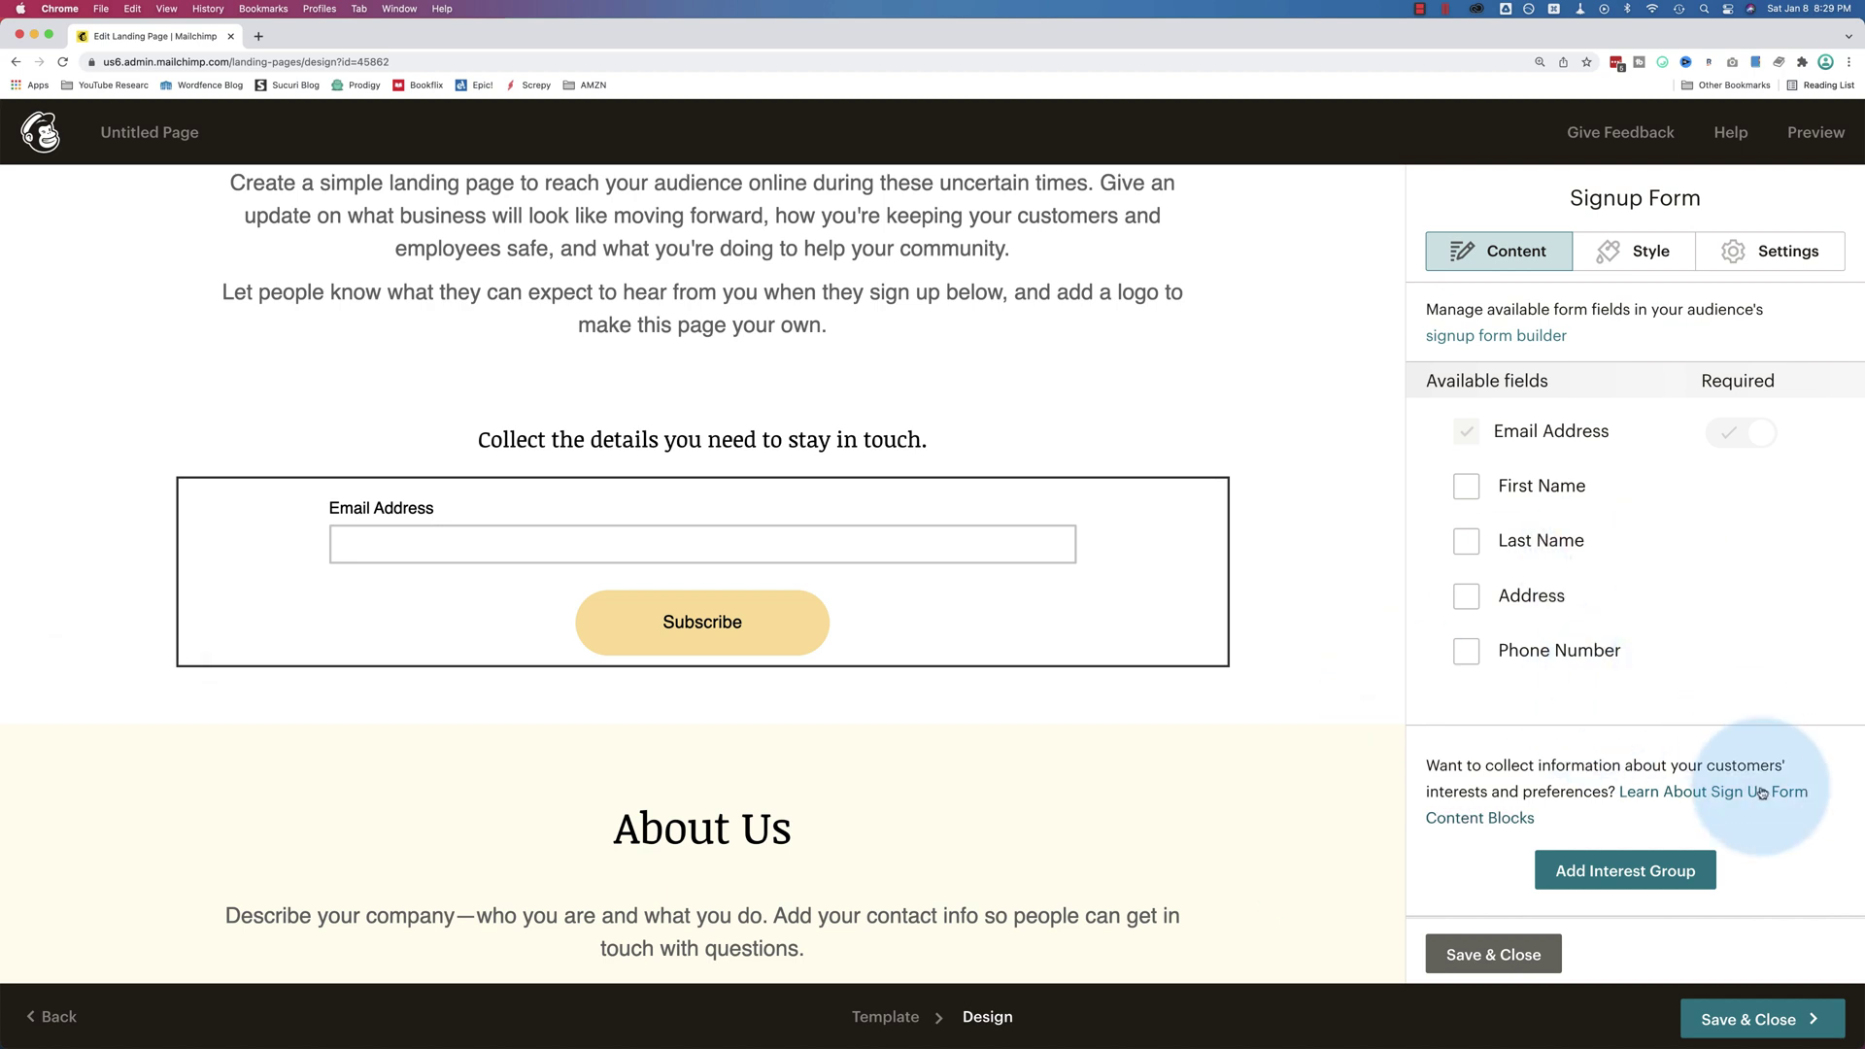
click(1776, 1035)
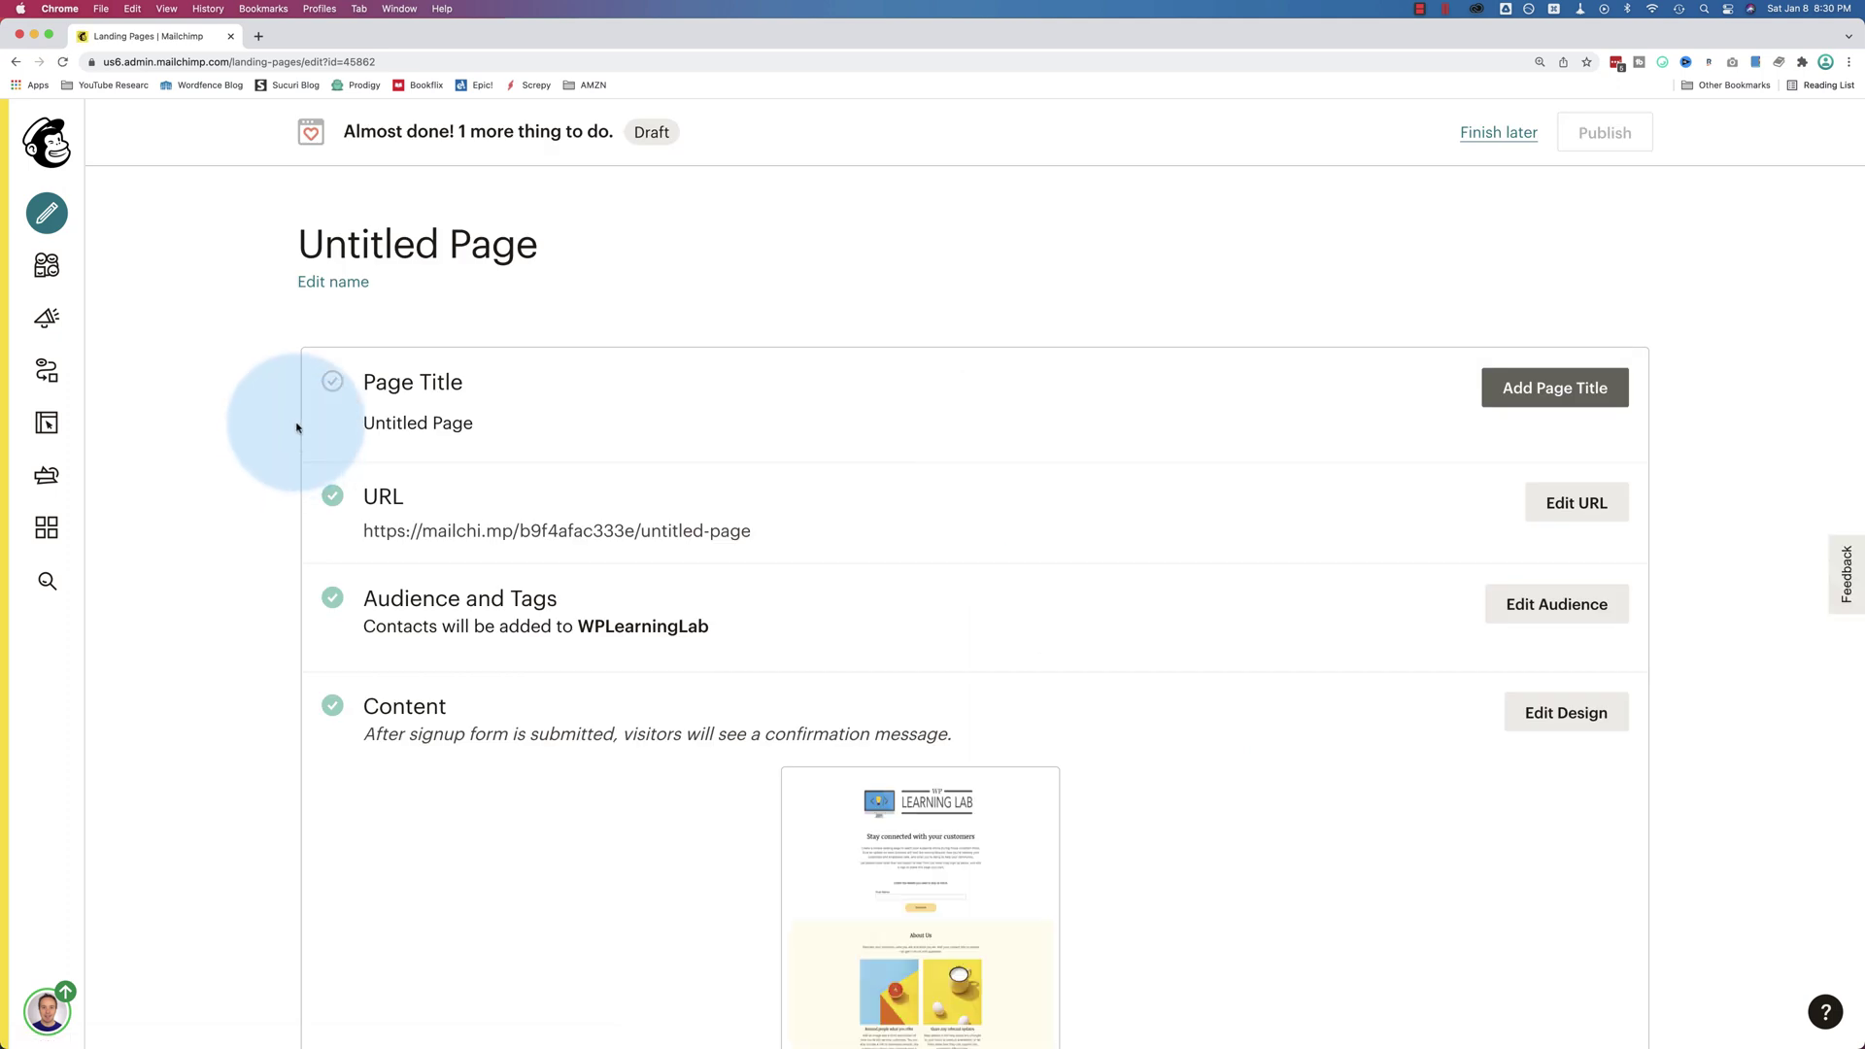
Step: Highlight the landing page checklist's URL and its Audience and Tags section
scroll(1074, 425, down, 3)
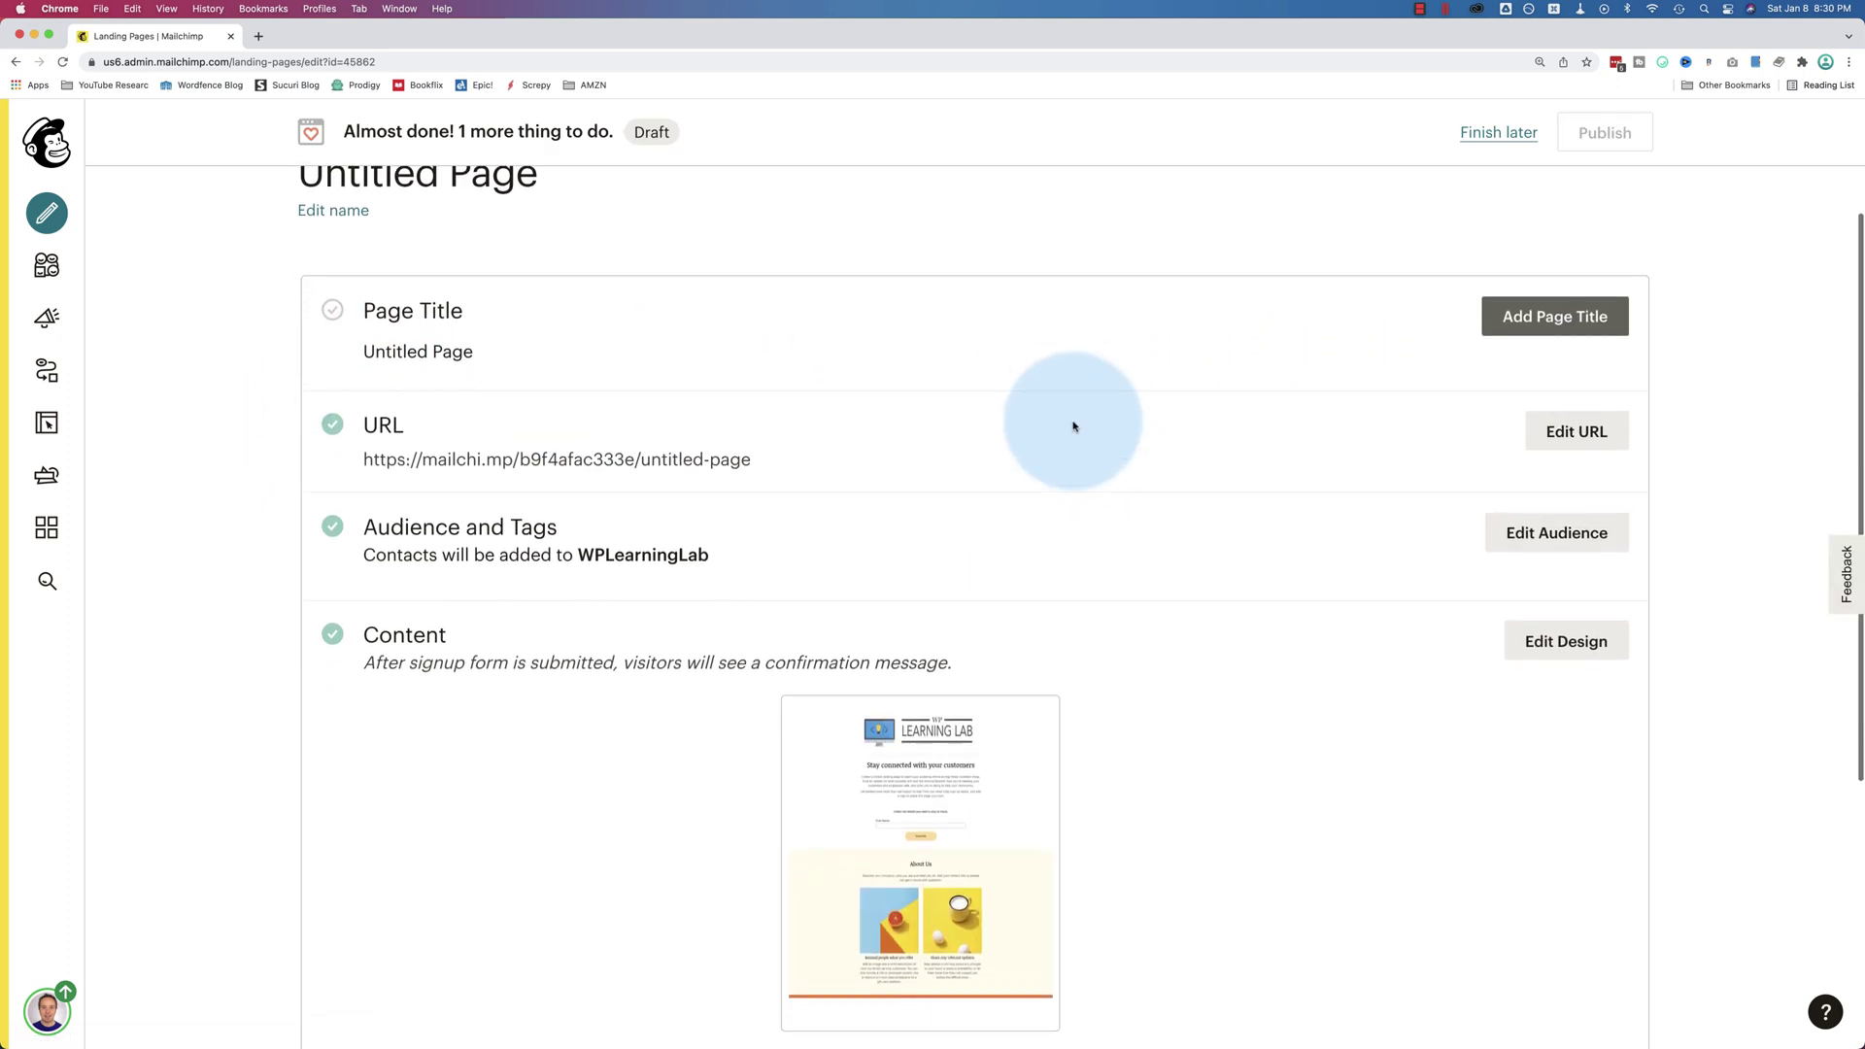
drag(767, 393, 345, 375)
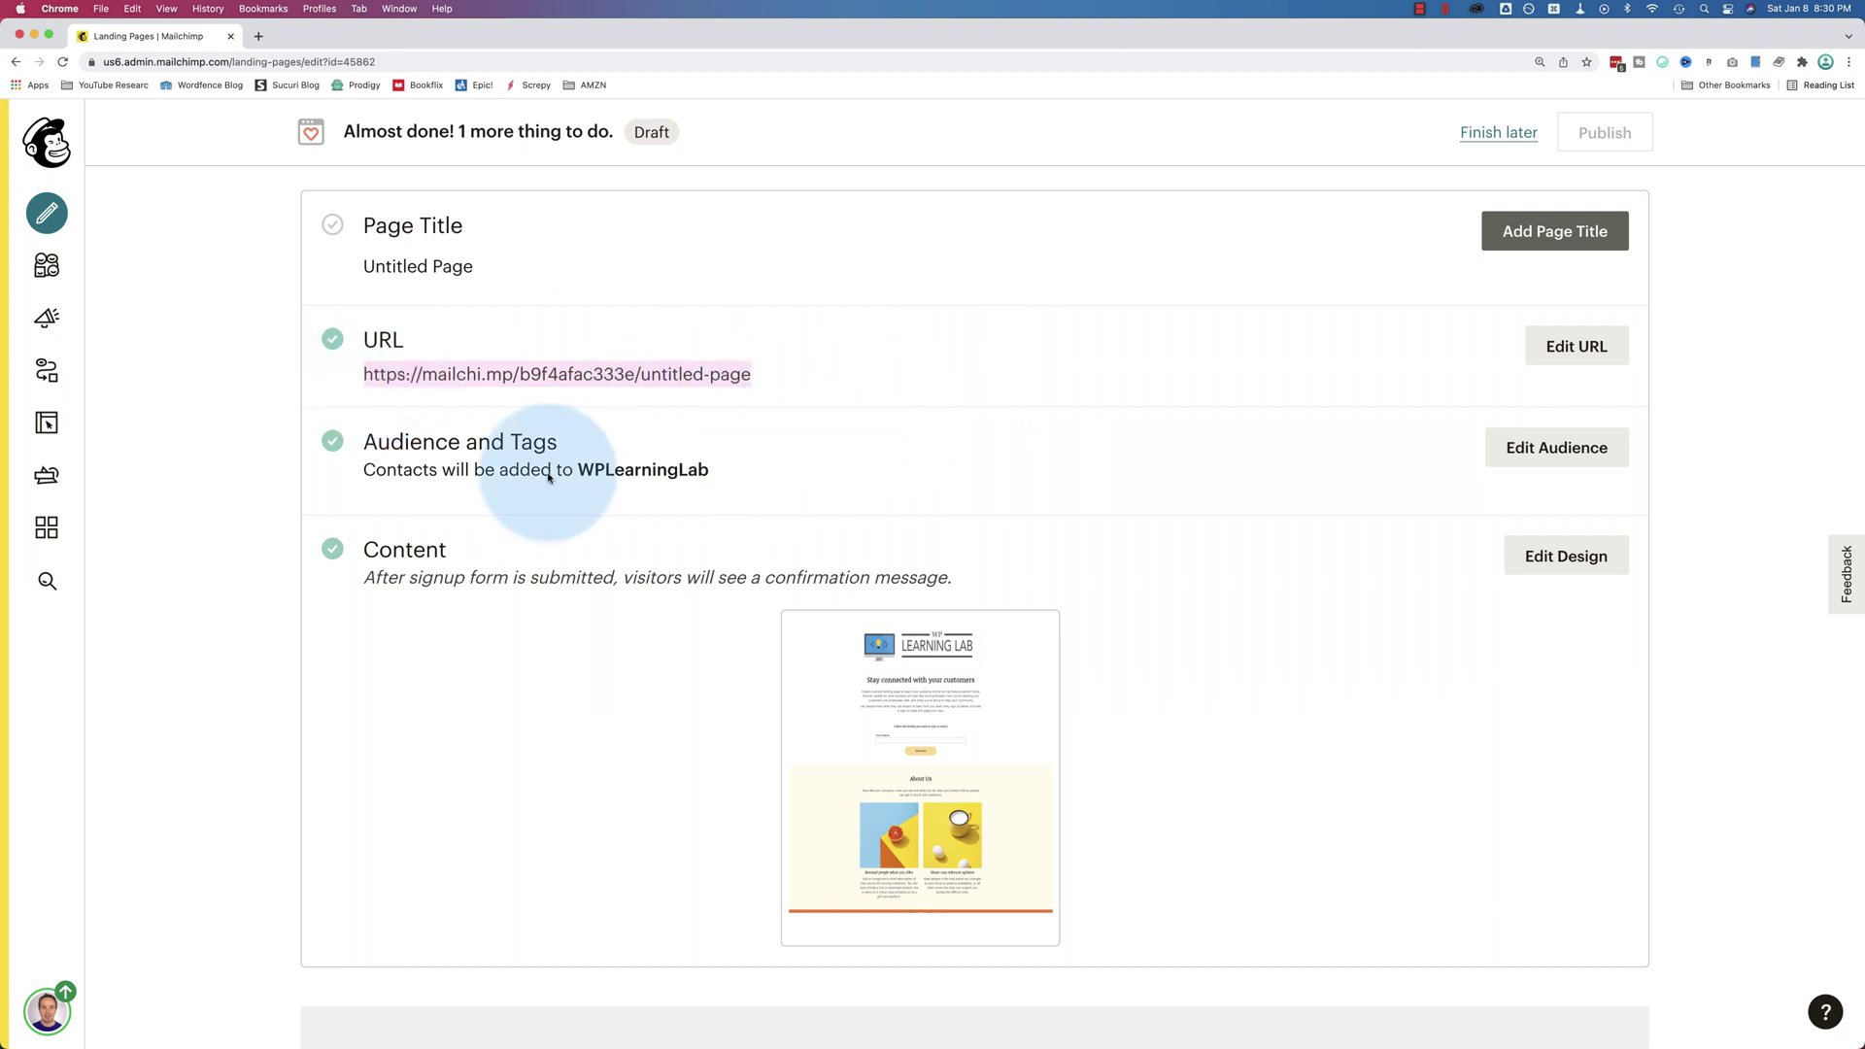
click(379, 441)
drag(362, 444, 566, 447)
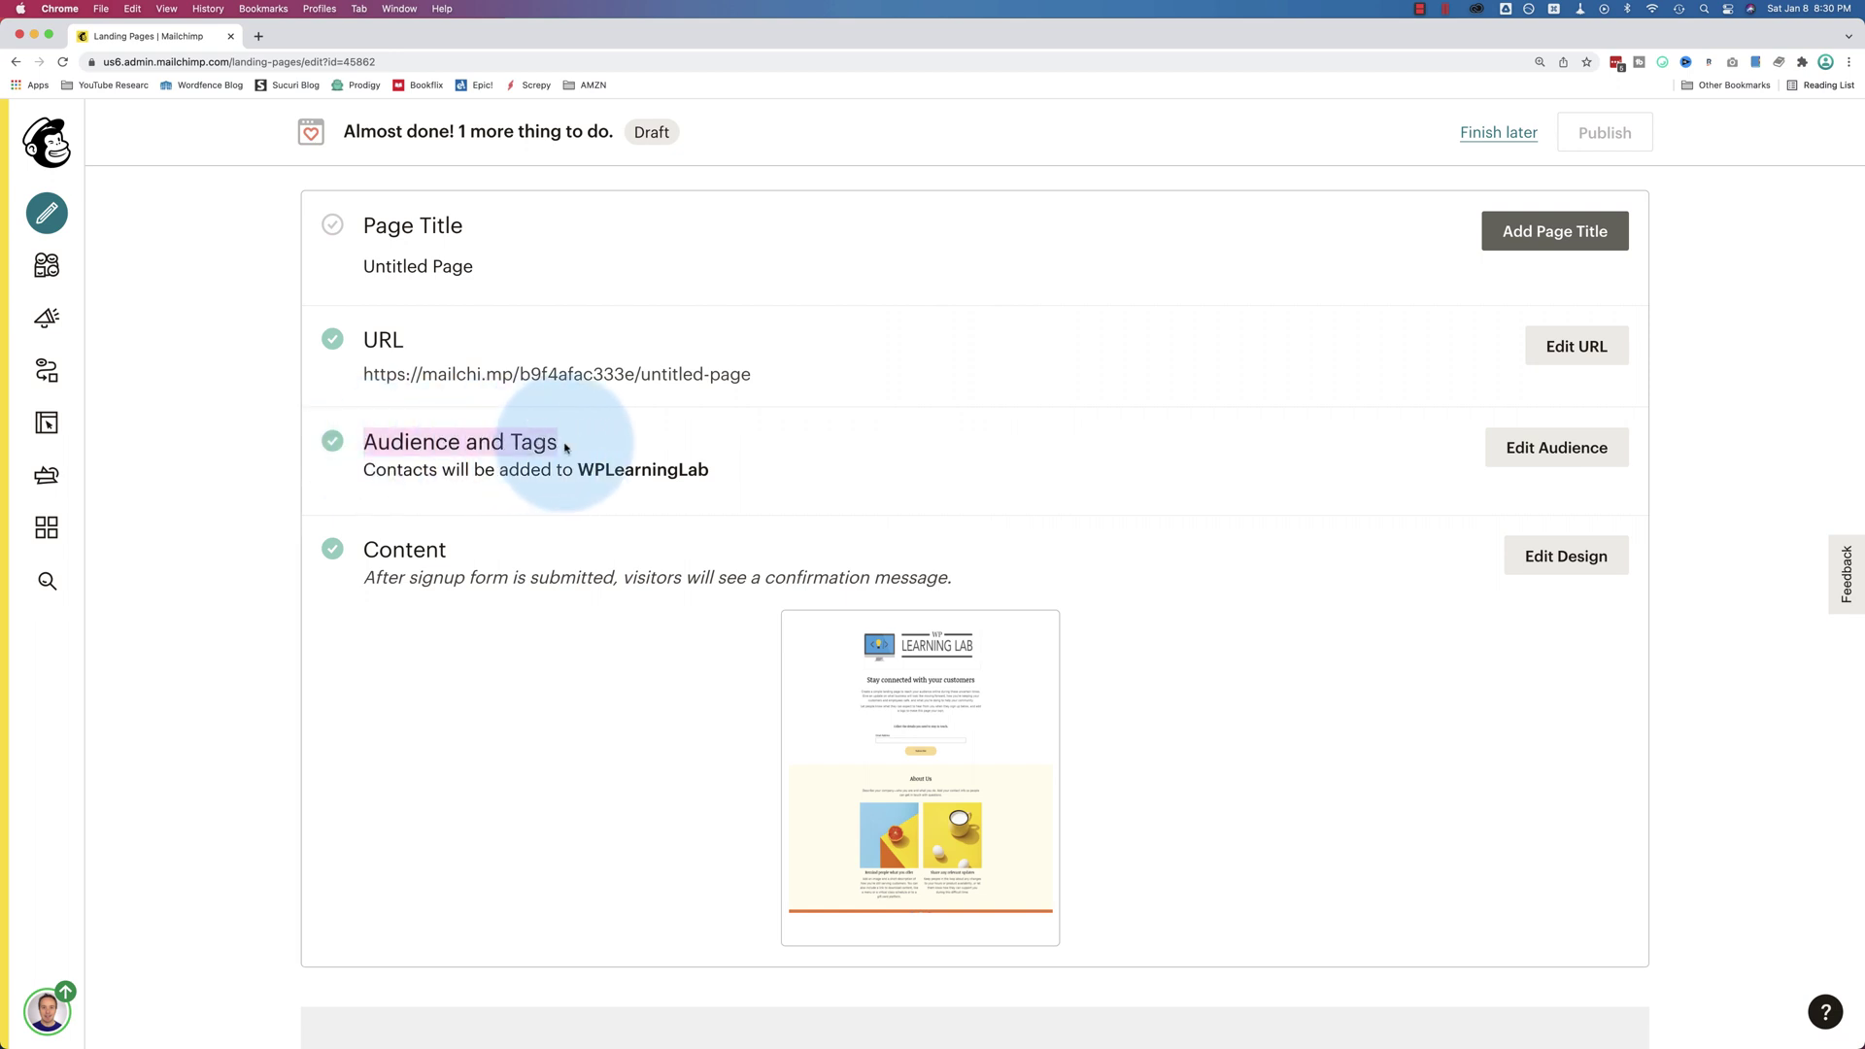
Step: Edit the landing page's Audience and Tags and choose the WPLearningLab audience
click(1557, 447)
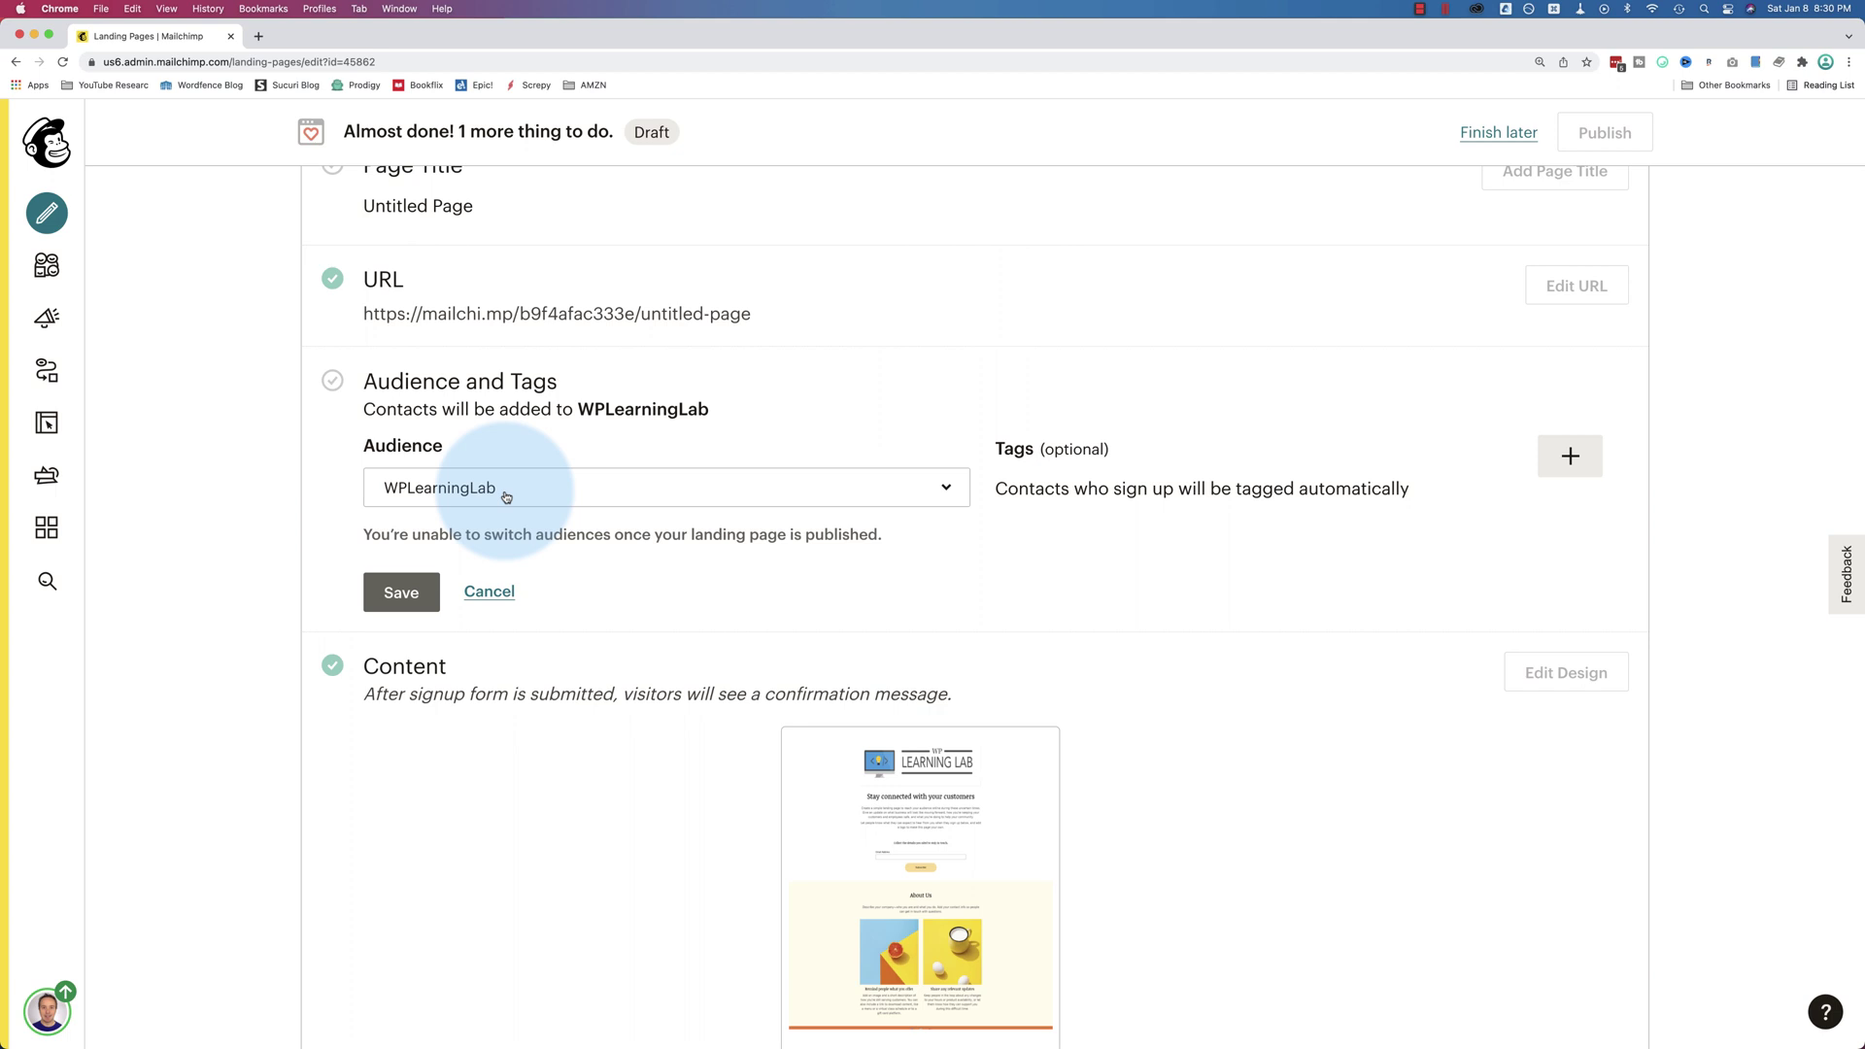
click(506, 496)
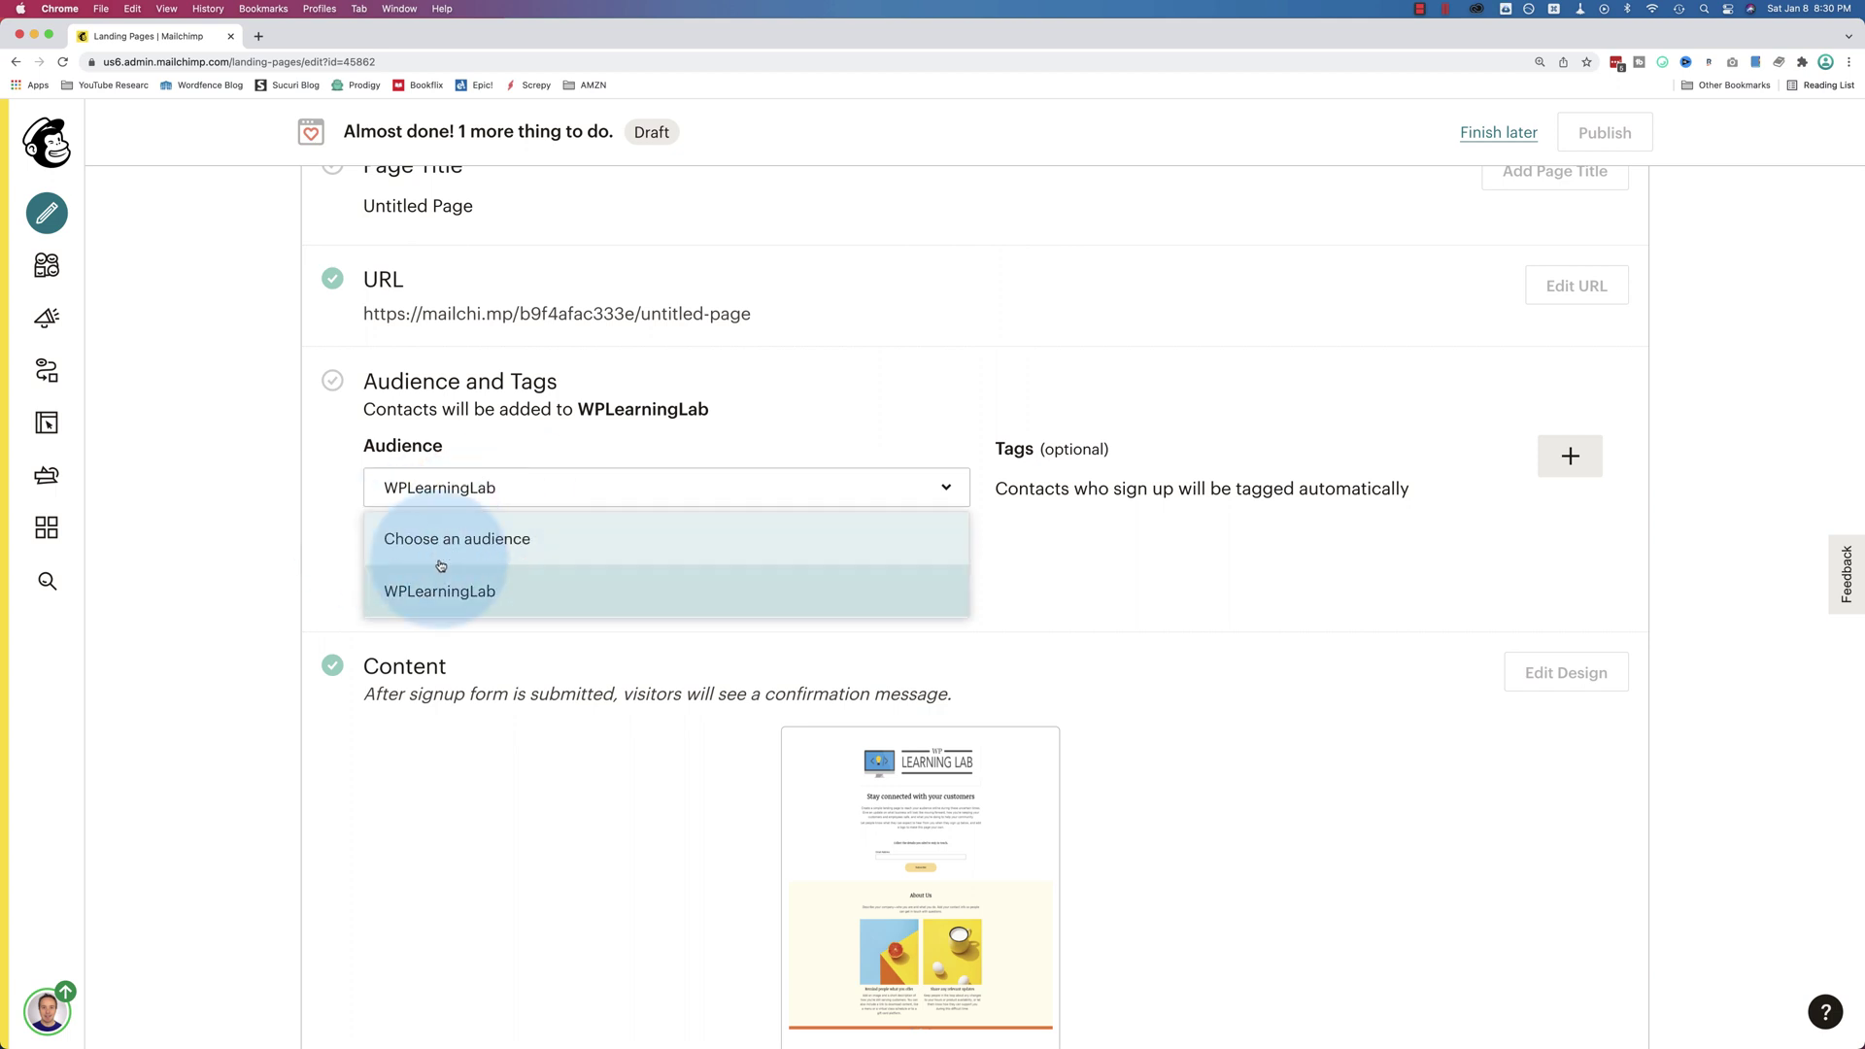
click(481, 594)
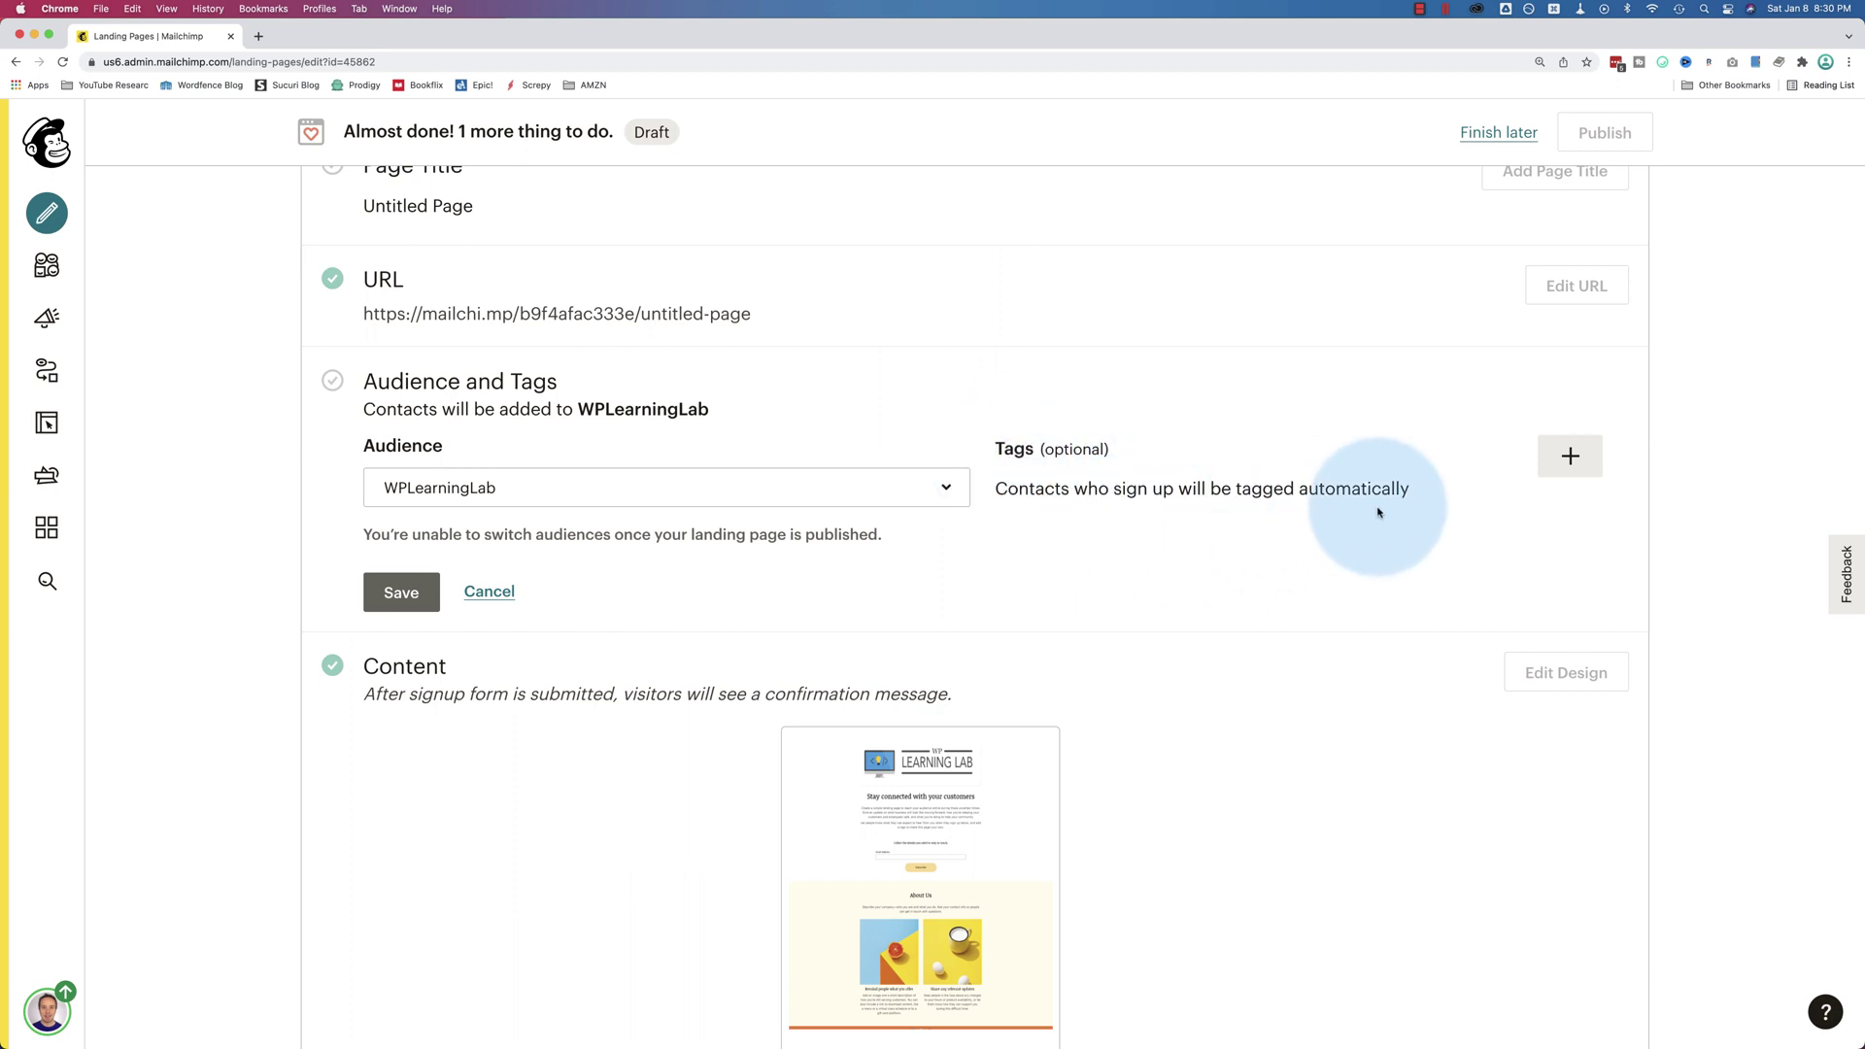
Step: Add the existing tags Blog Signup, Medium Engagement, homepage_signup and this_is_my_new_tag to landing page signups
click(1559, 461)
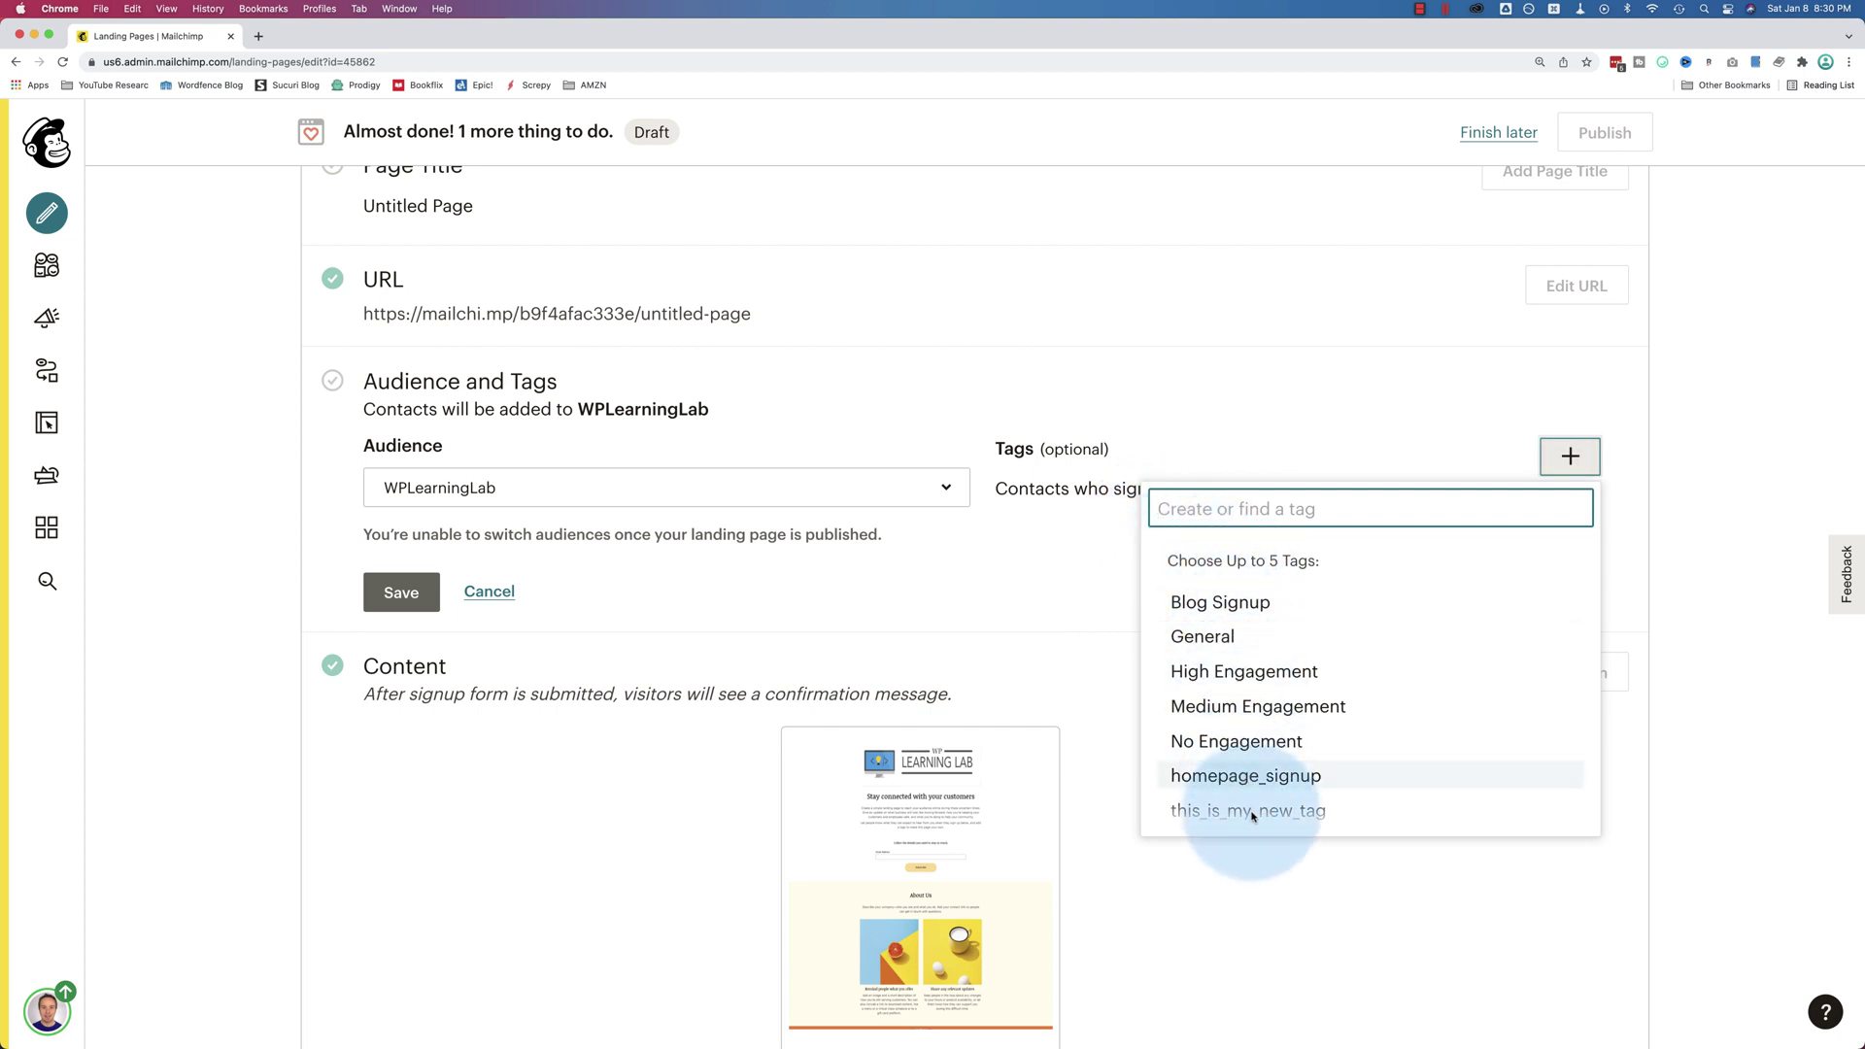
click(1200, 603)
click(1562, 460)
click(1253, 705)
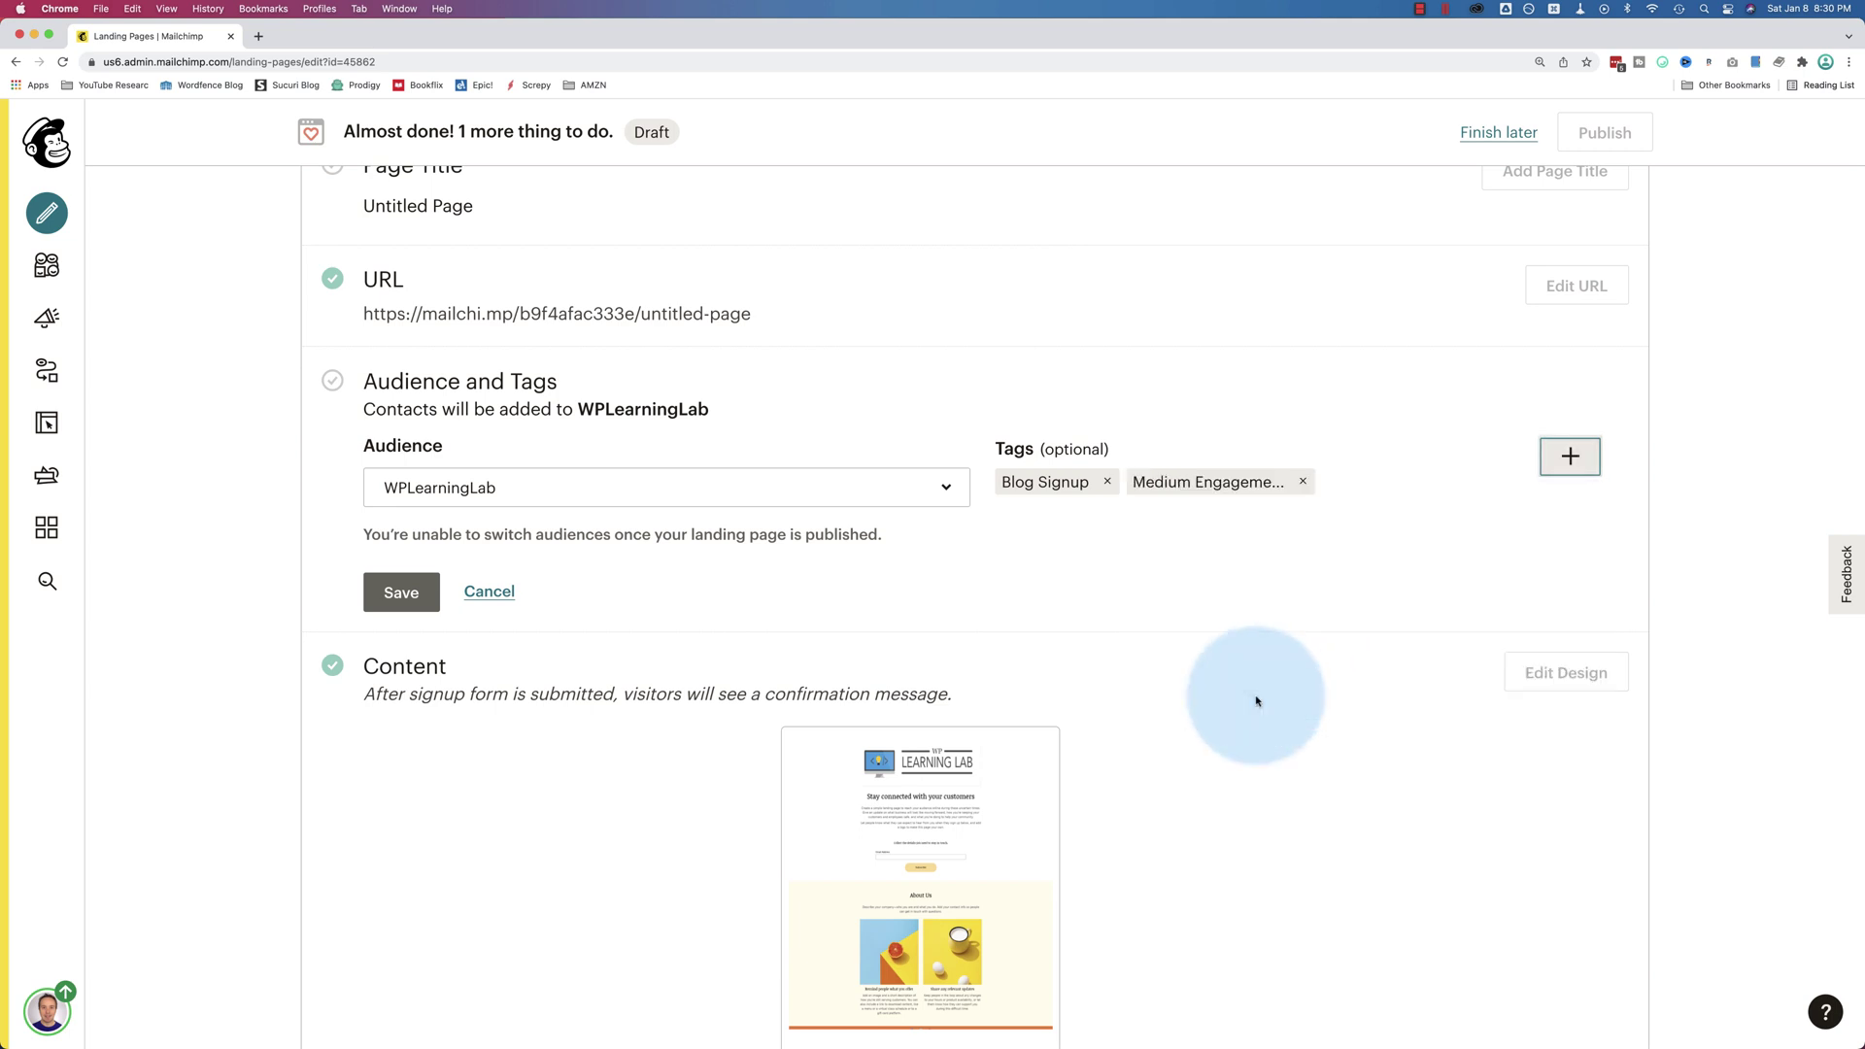
click(1558, 478)
click(1250, 775)
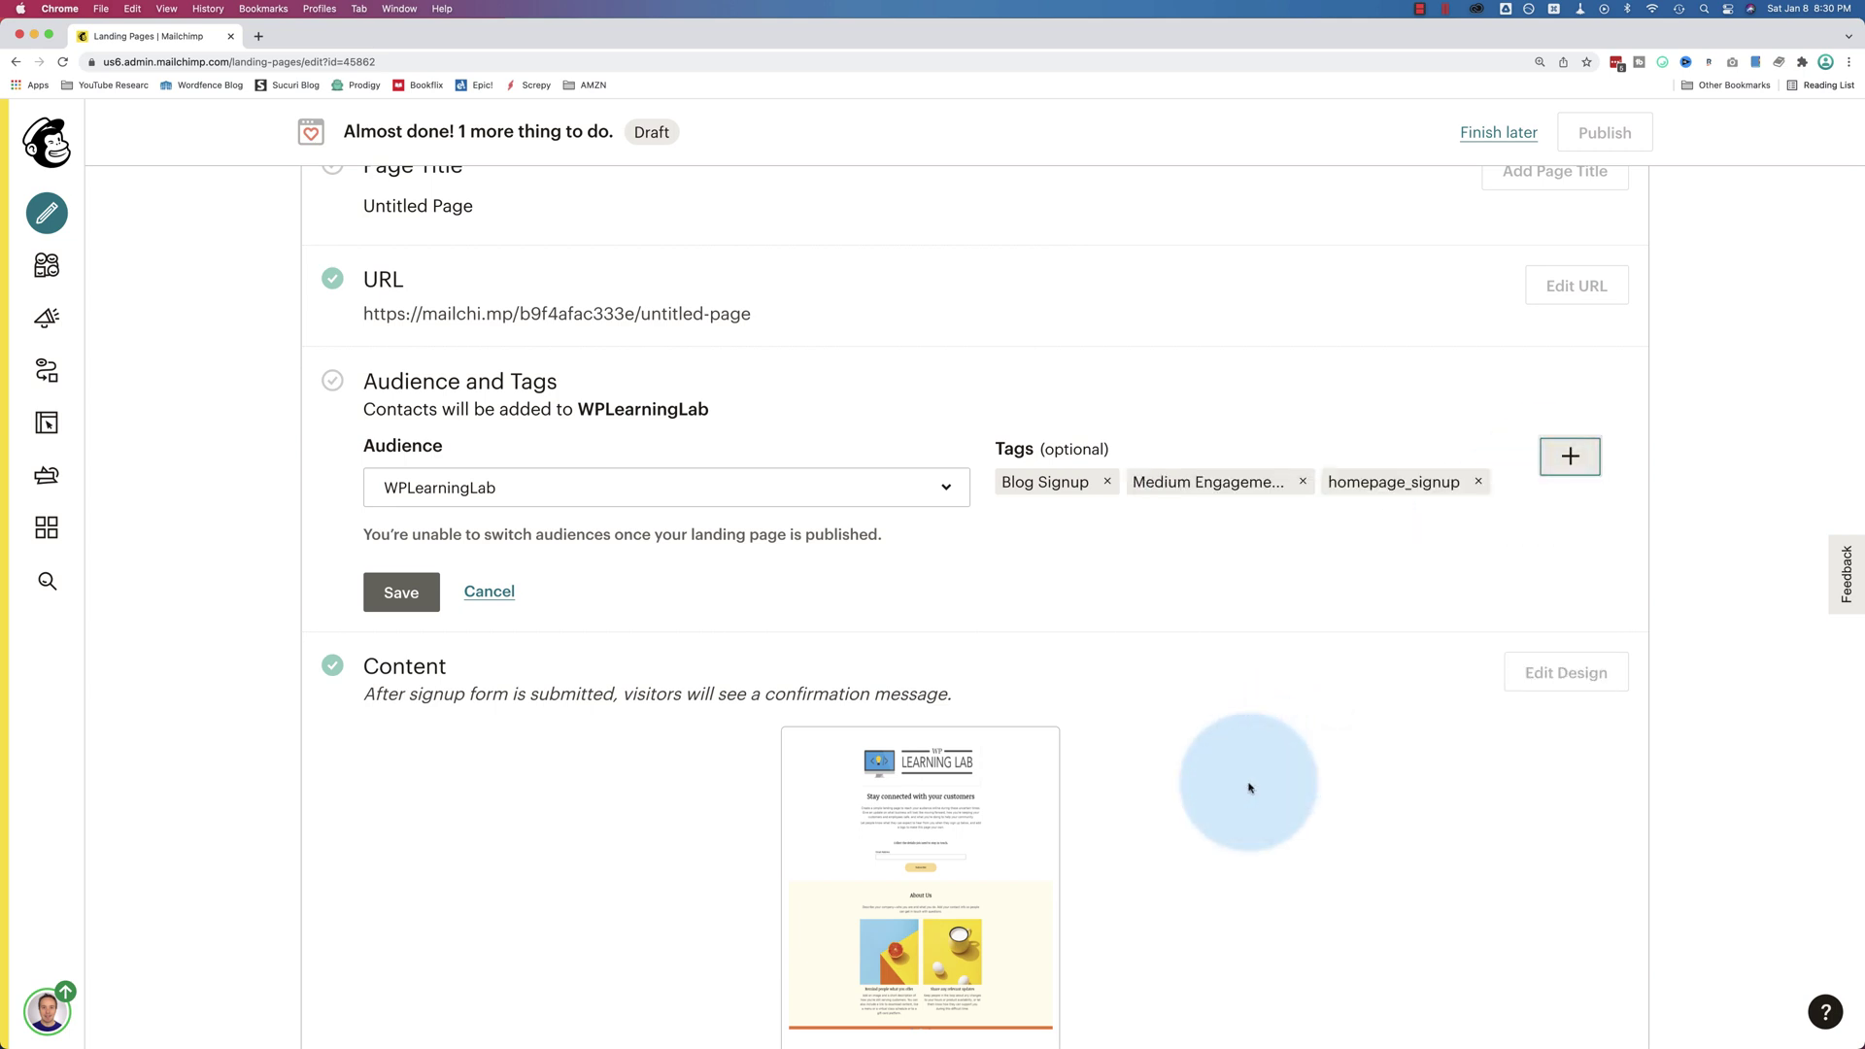
click(1562, 459)
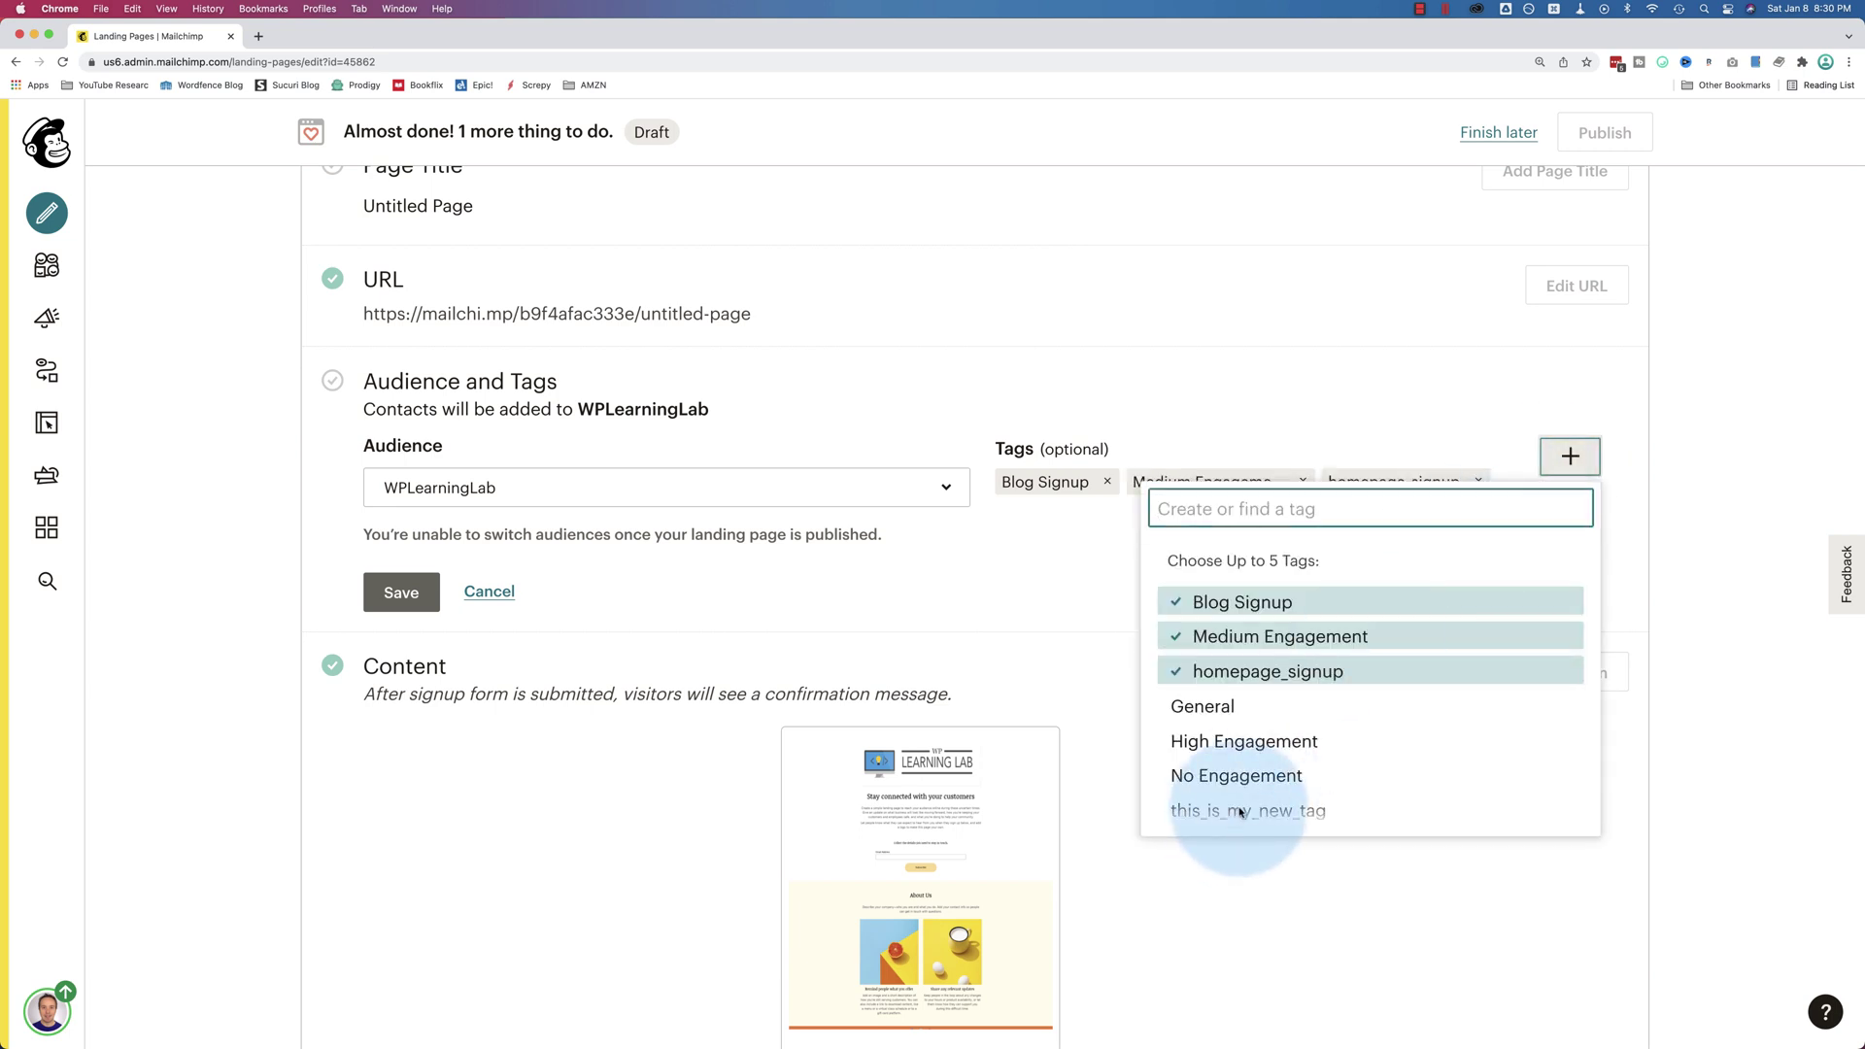
scroll(1253, 778, down, 1)
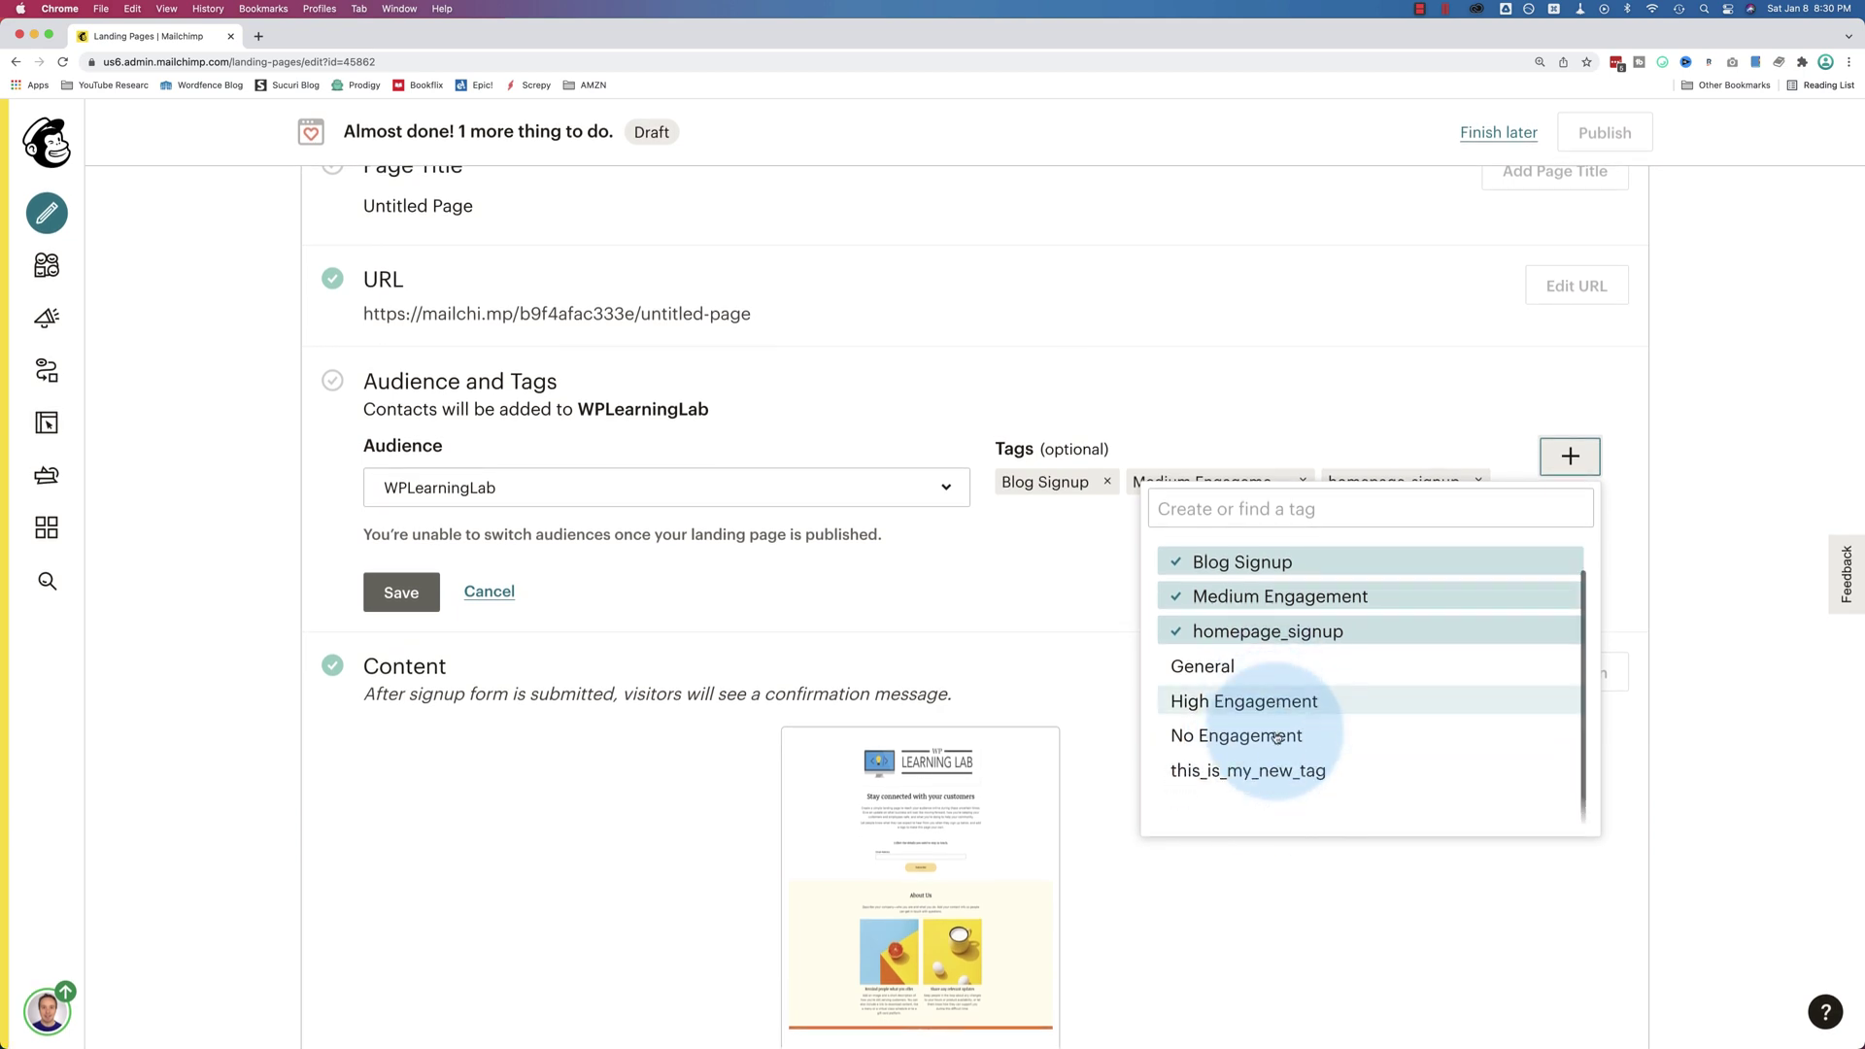
click(1259, 775)
Step: Create this_is_the_best_tag as the fifth signup tag, reaching the 5-tag limit
click(1562, 457)
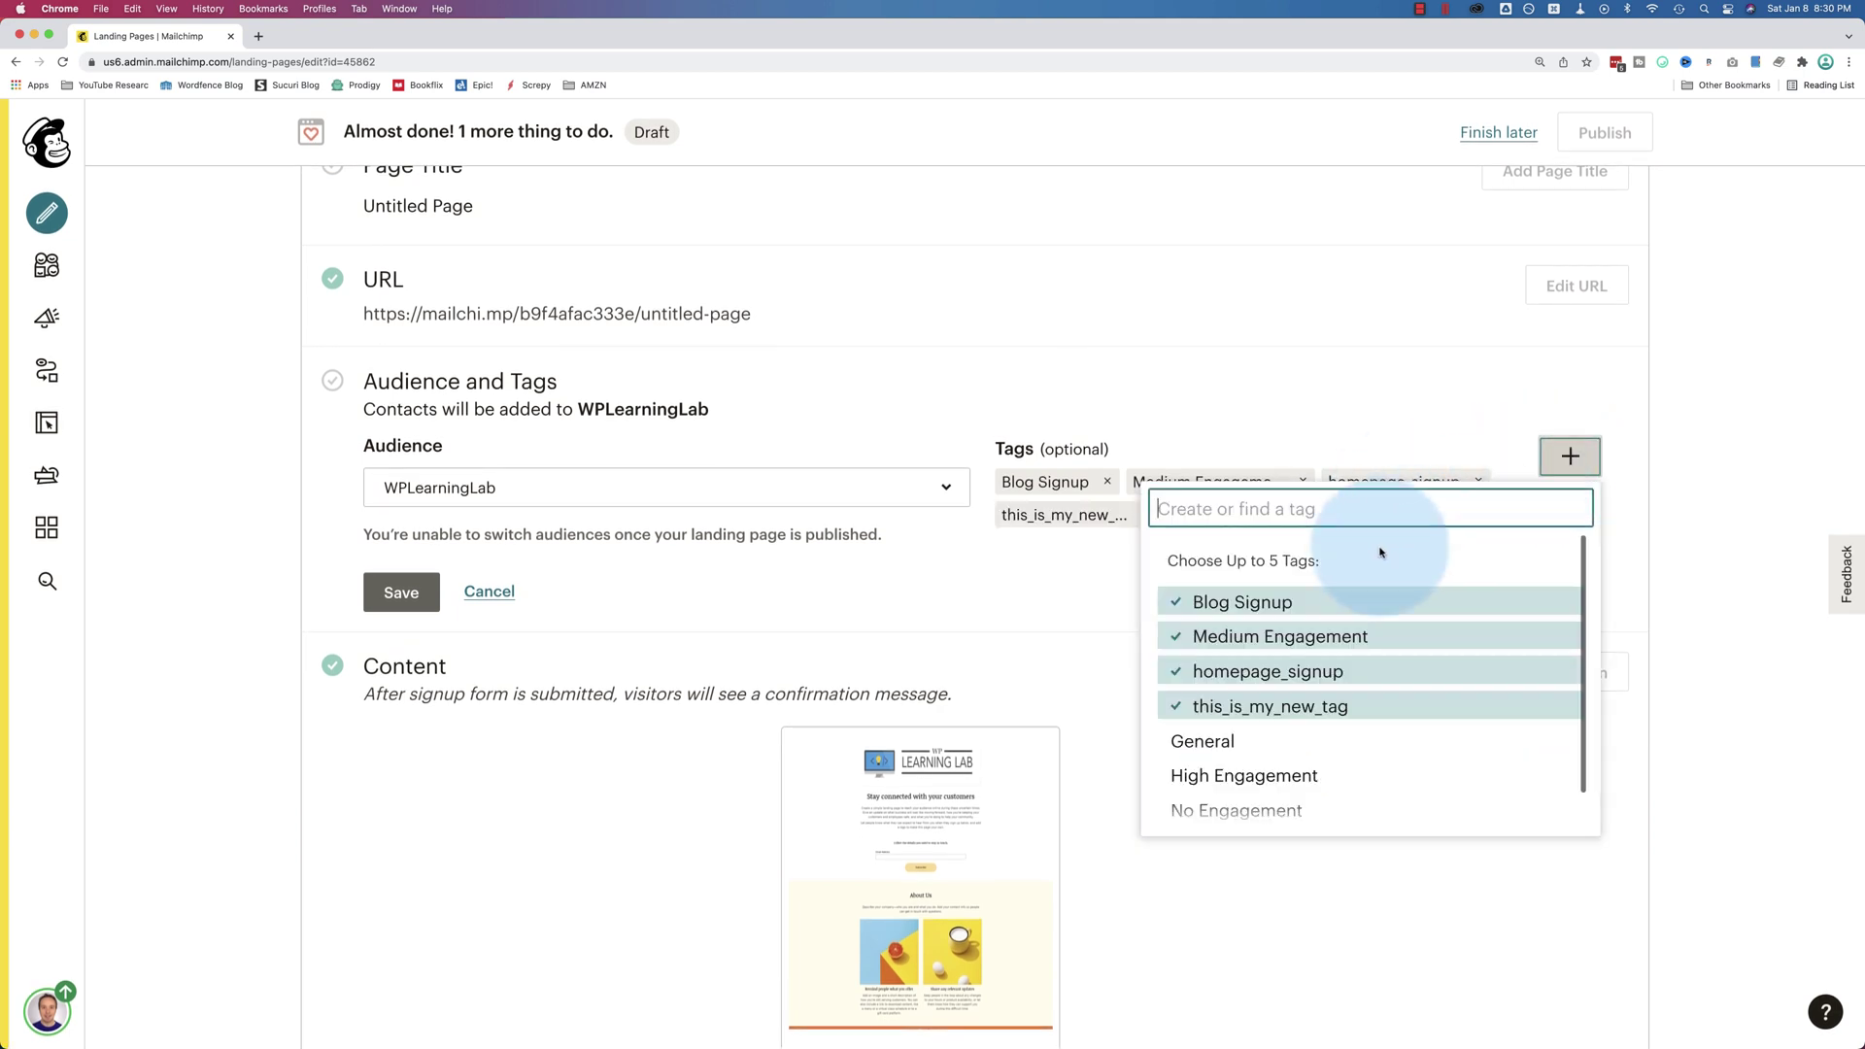
text(this_is_the_best_tag)
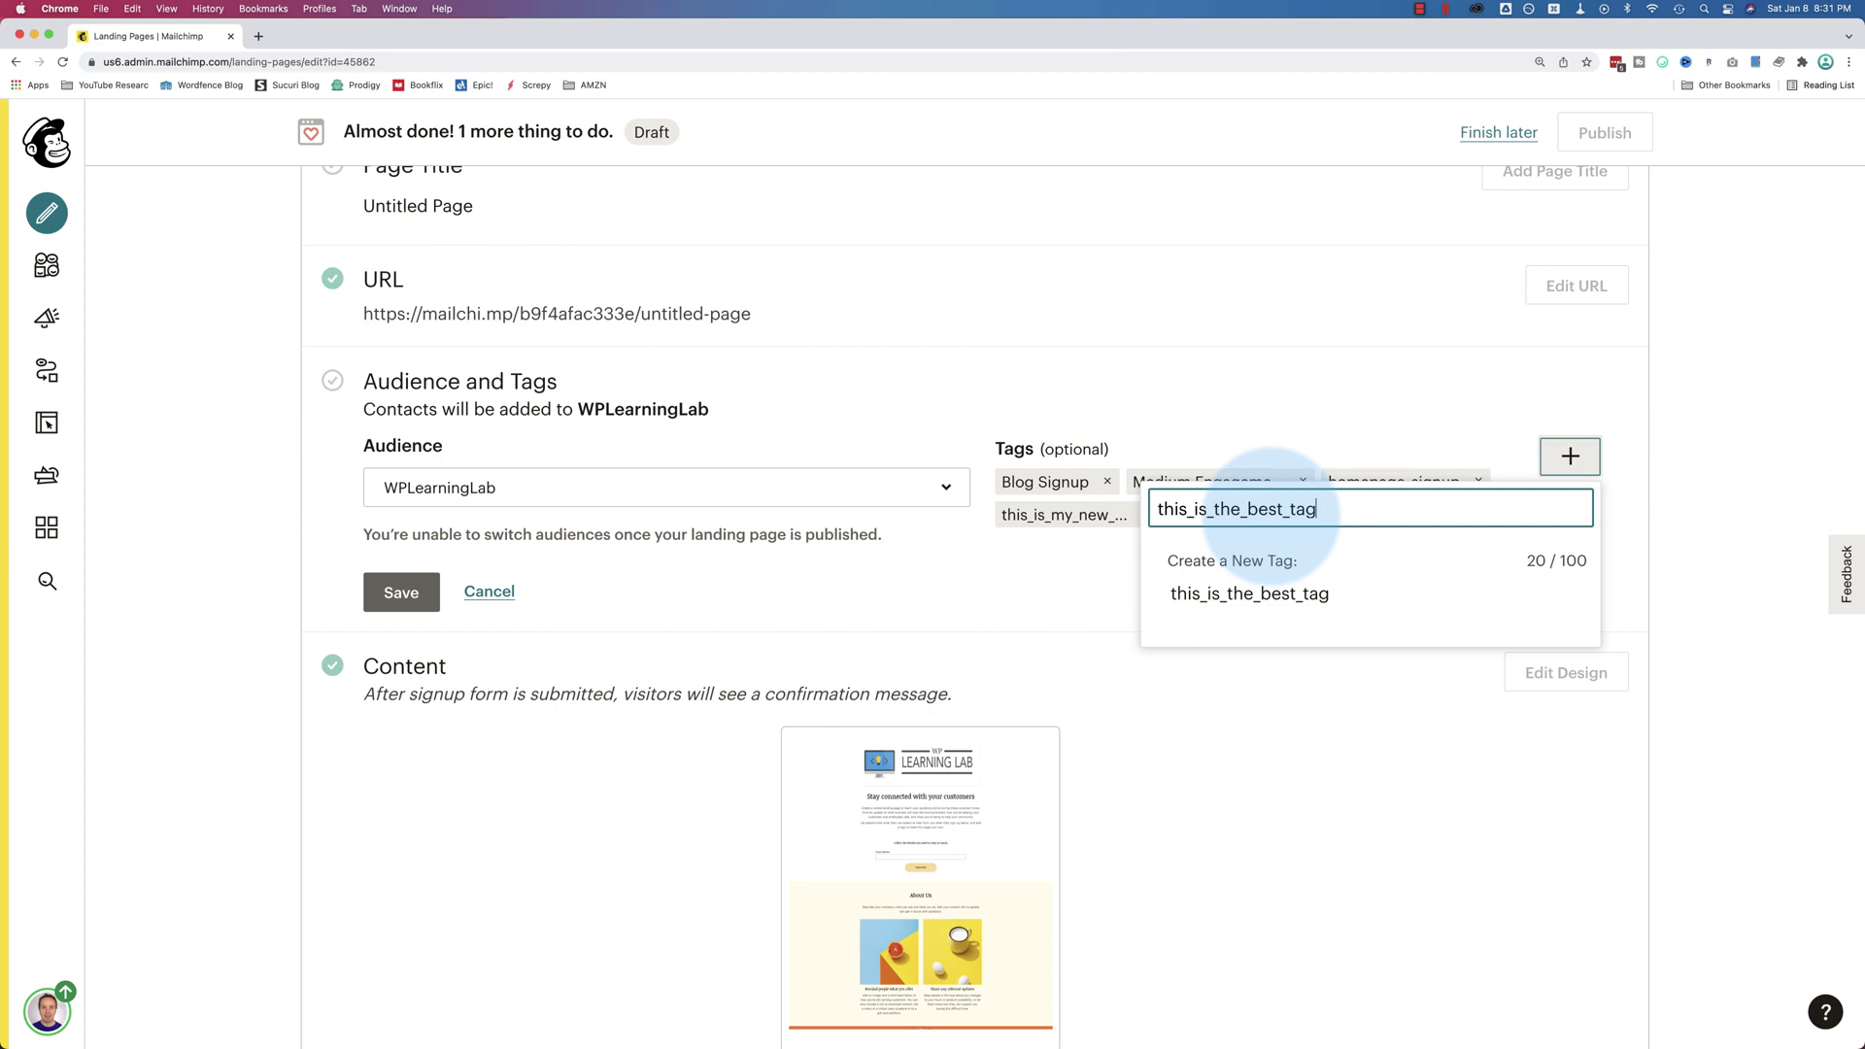
key(Return)
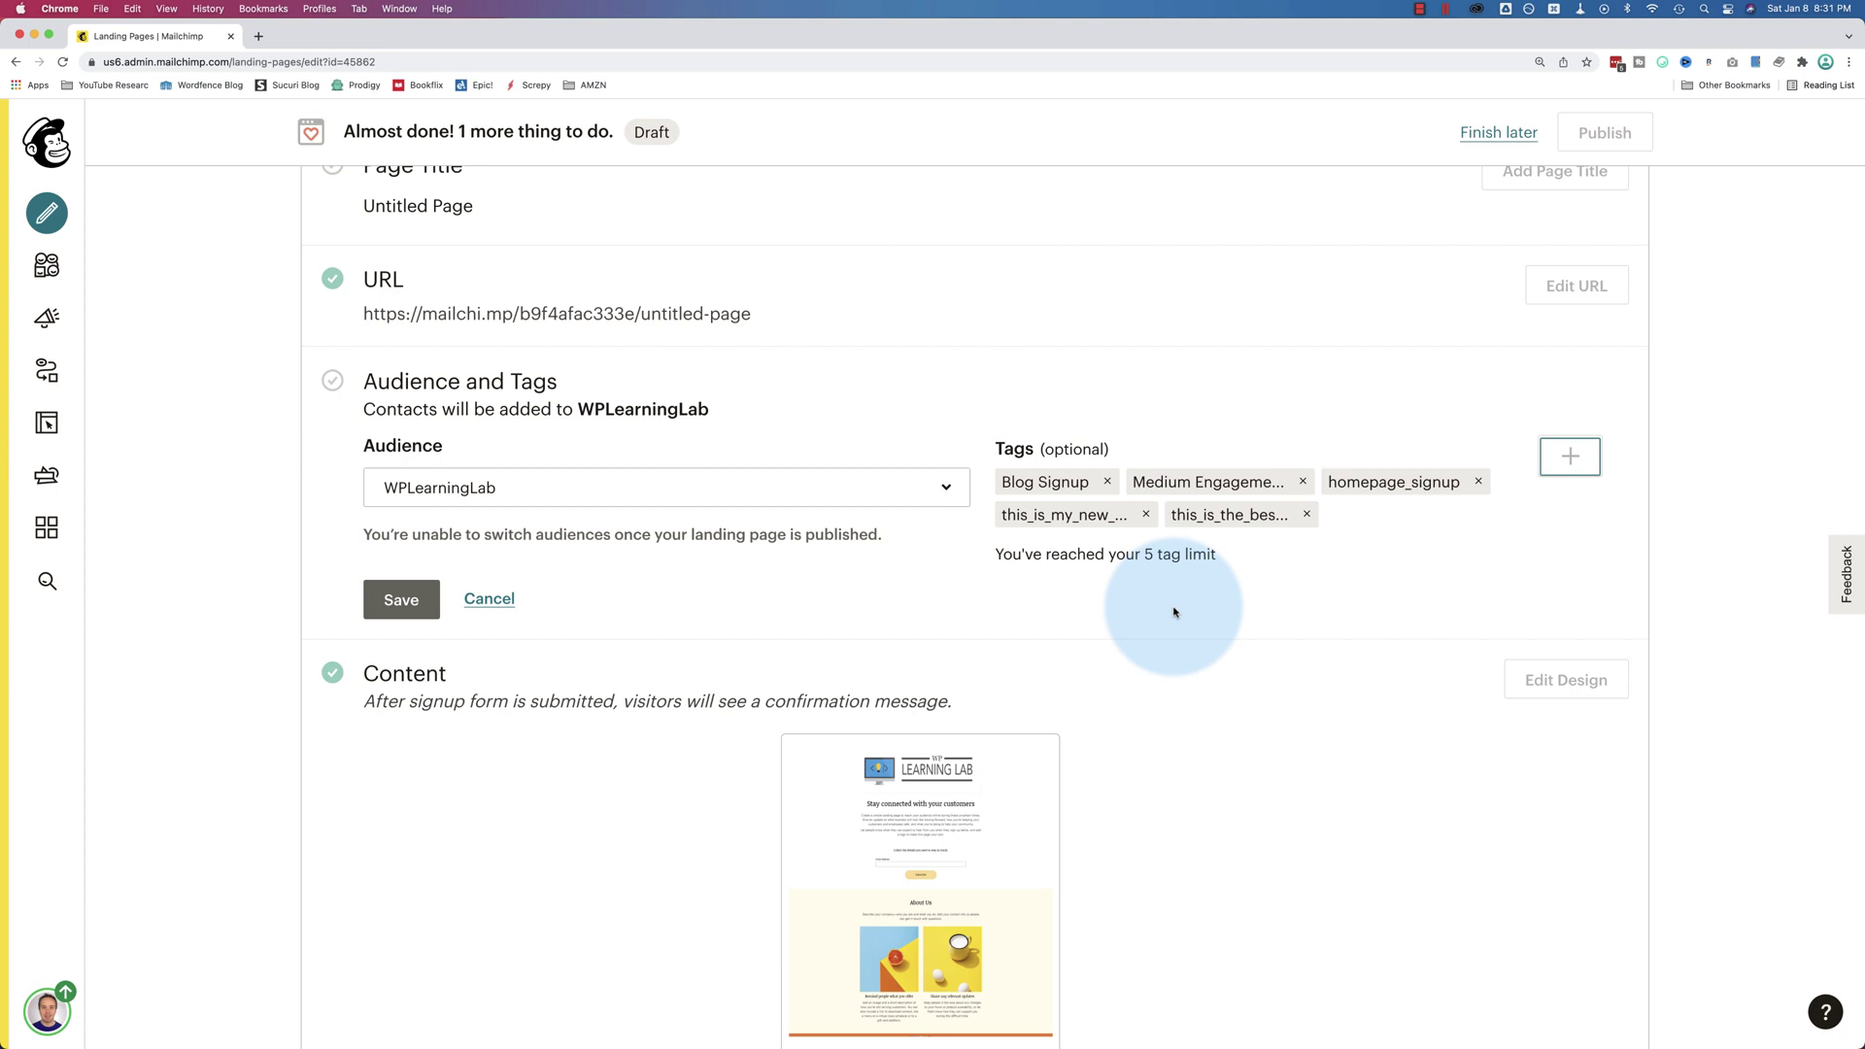
scroll(1173, 612, down, 3)
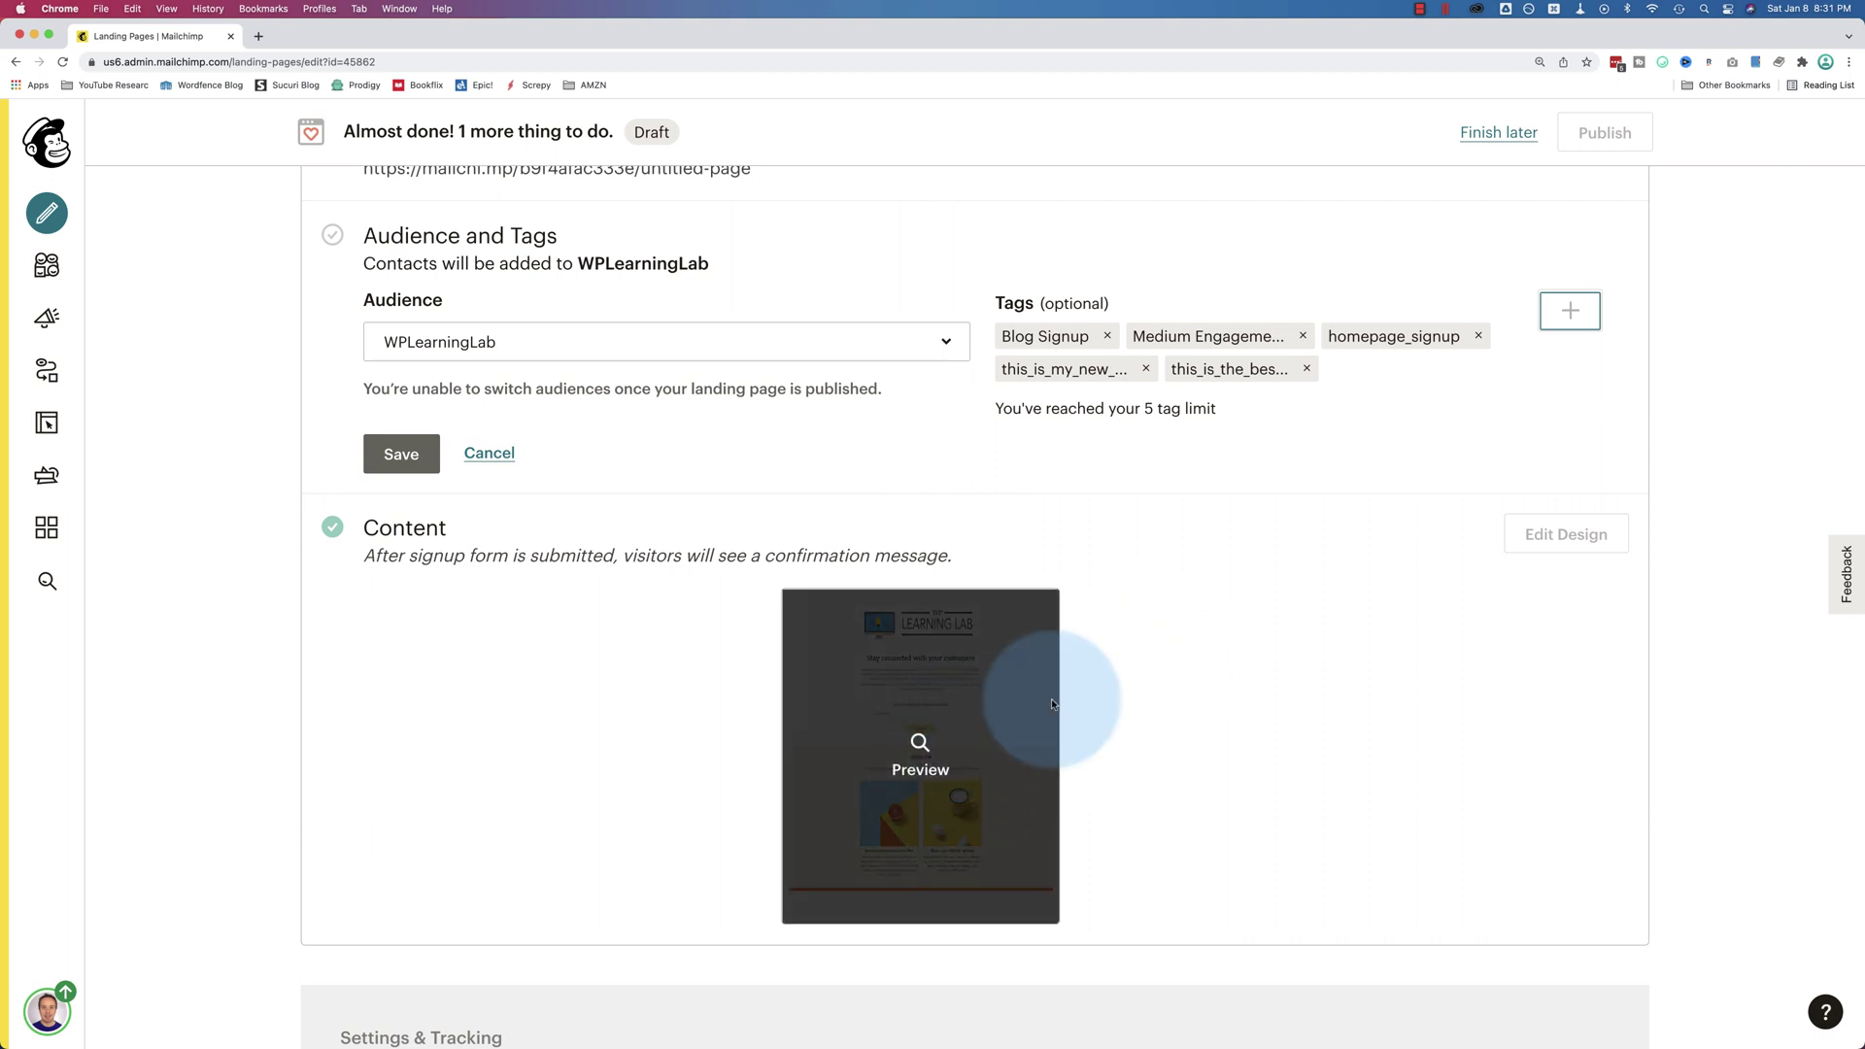
scroll(1156, 437, down, 1)
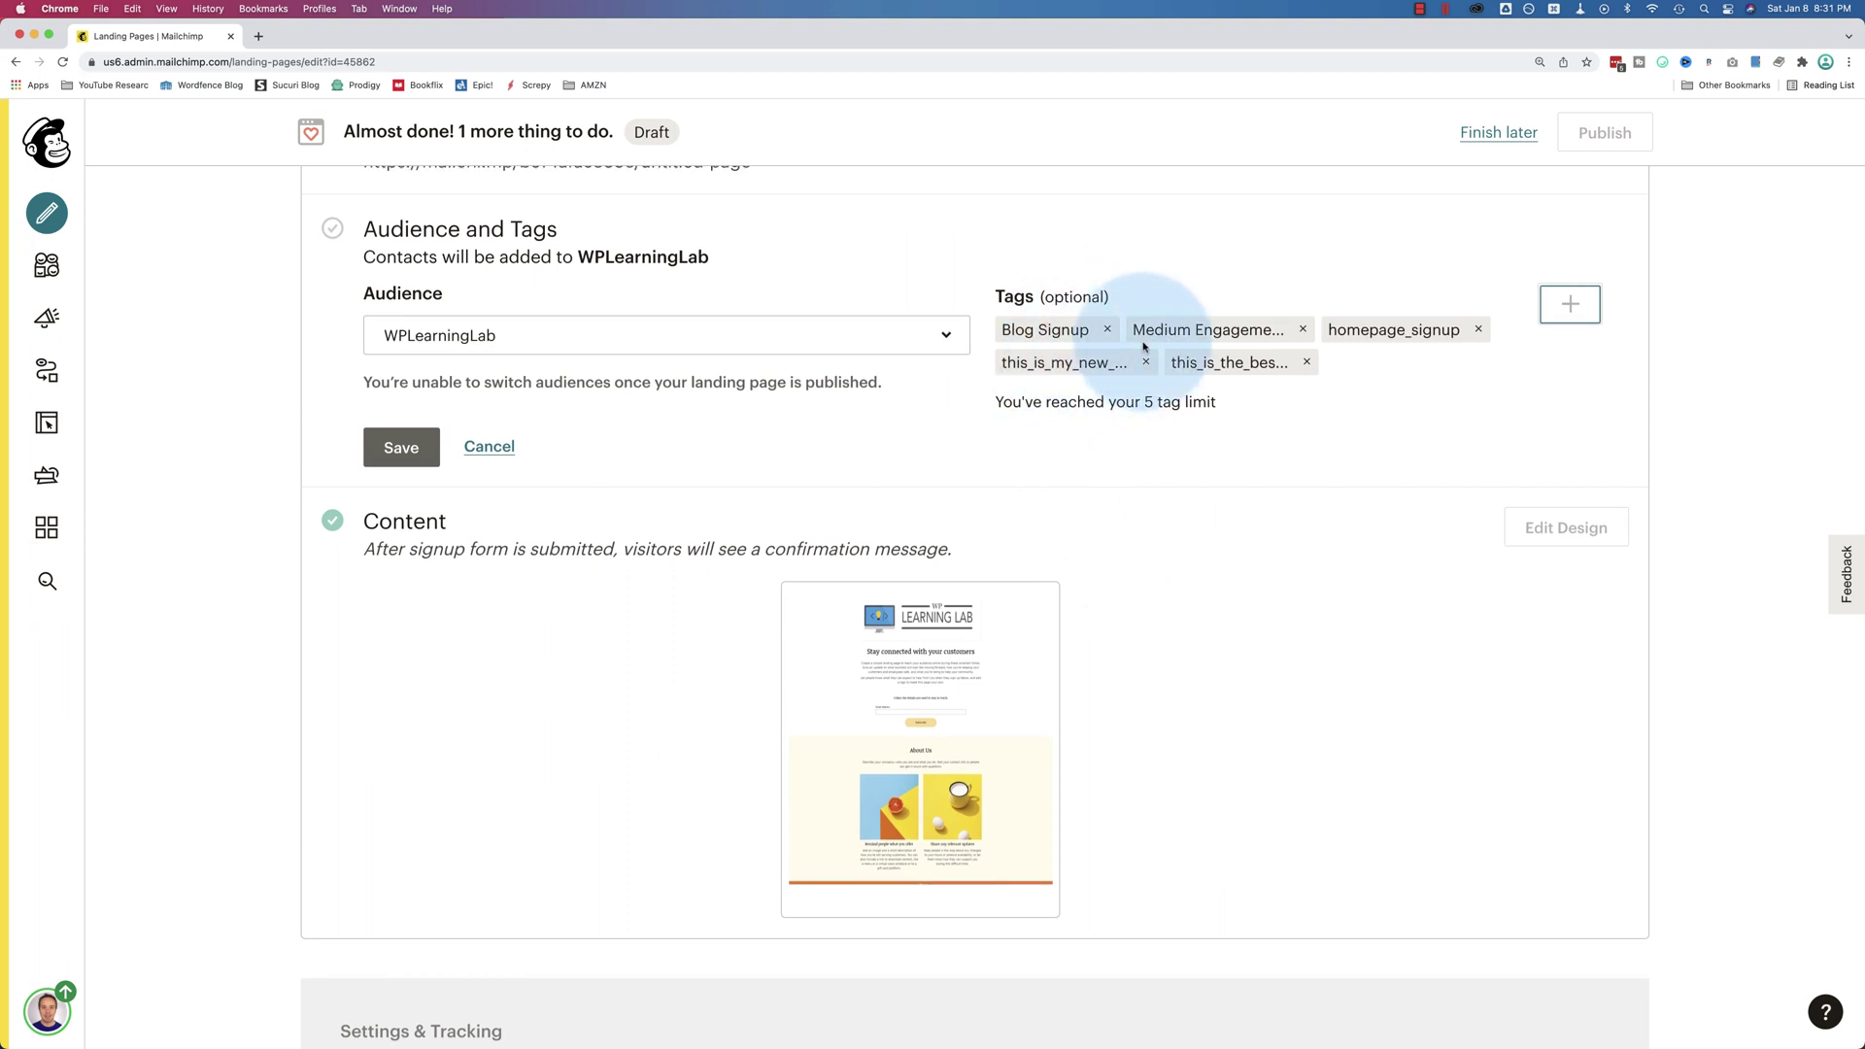
scroll(1149, 473, up, 5)
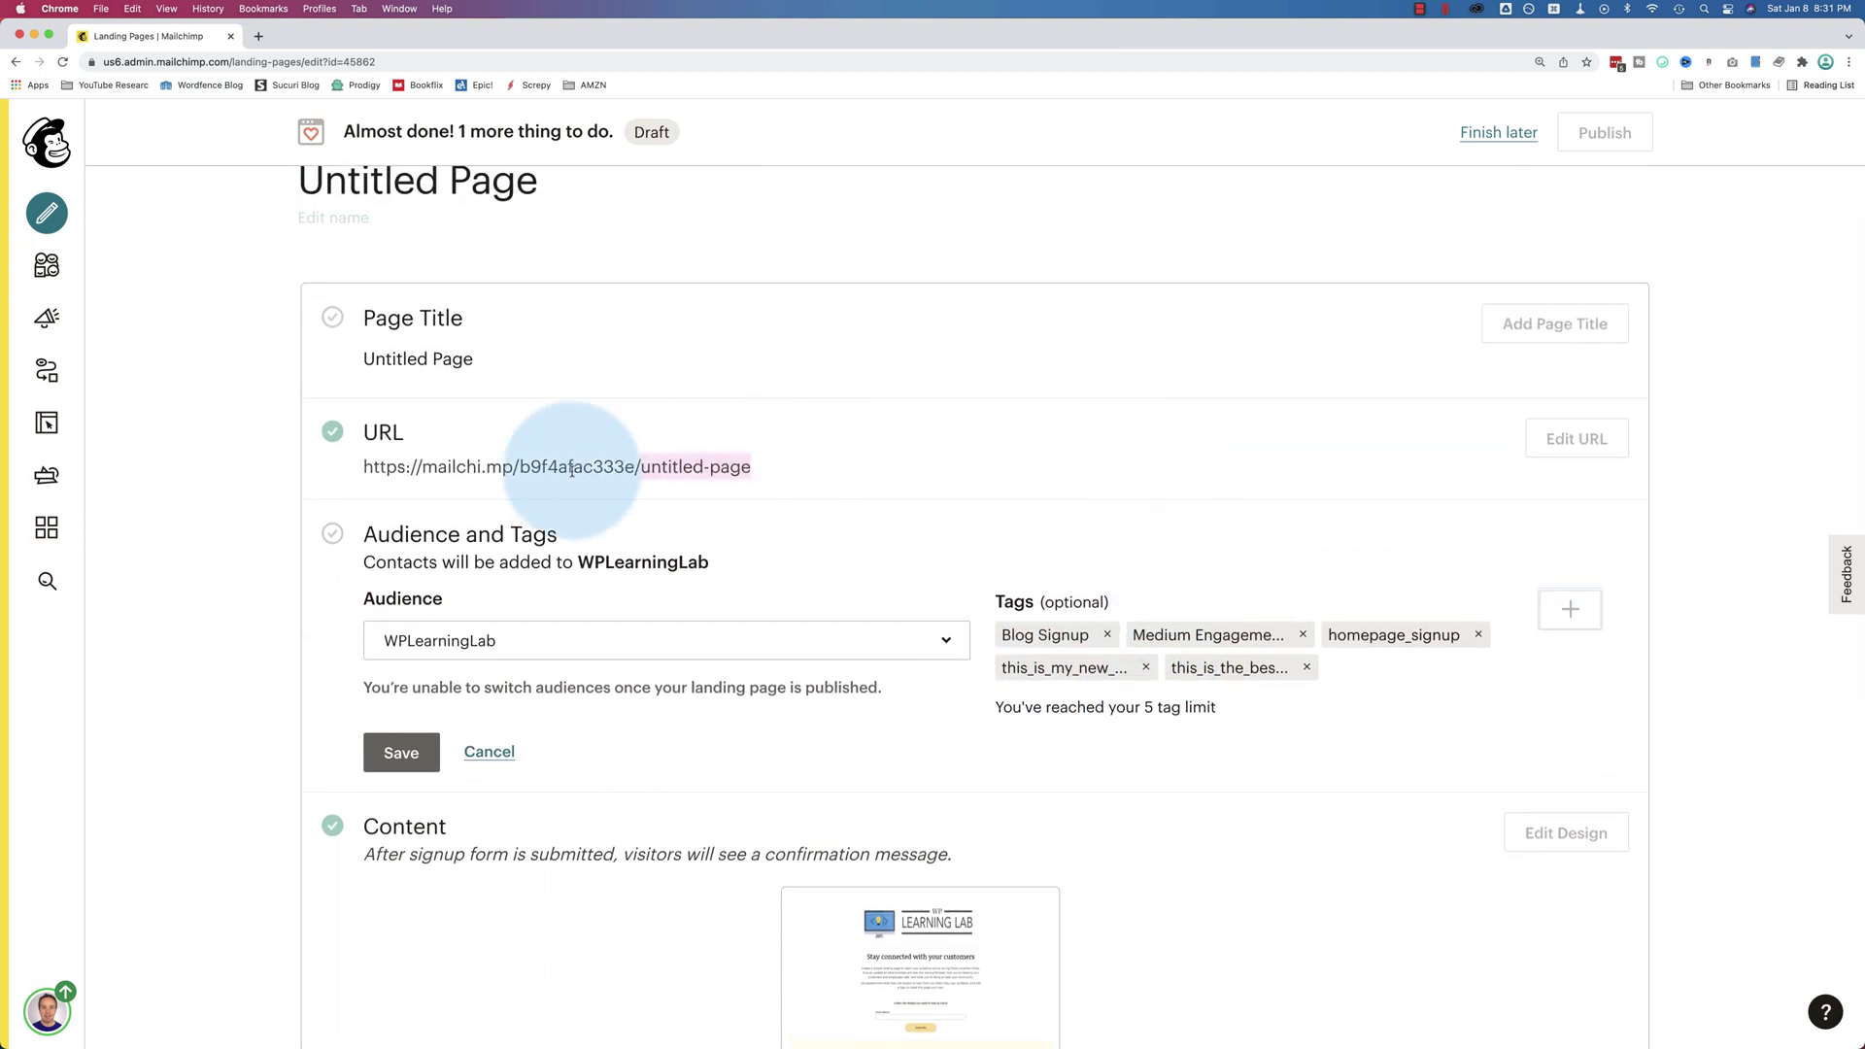
drag(815, 537, 420, 521)
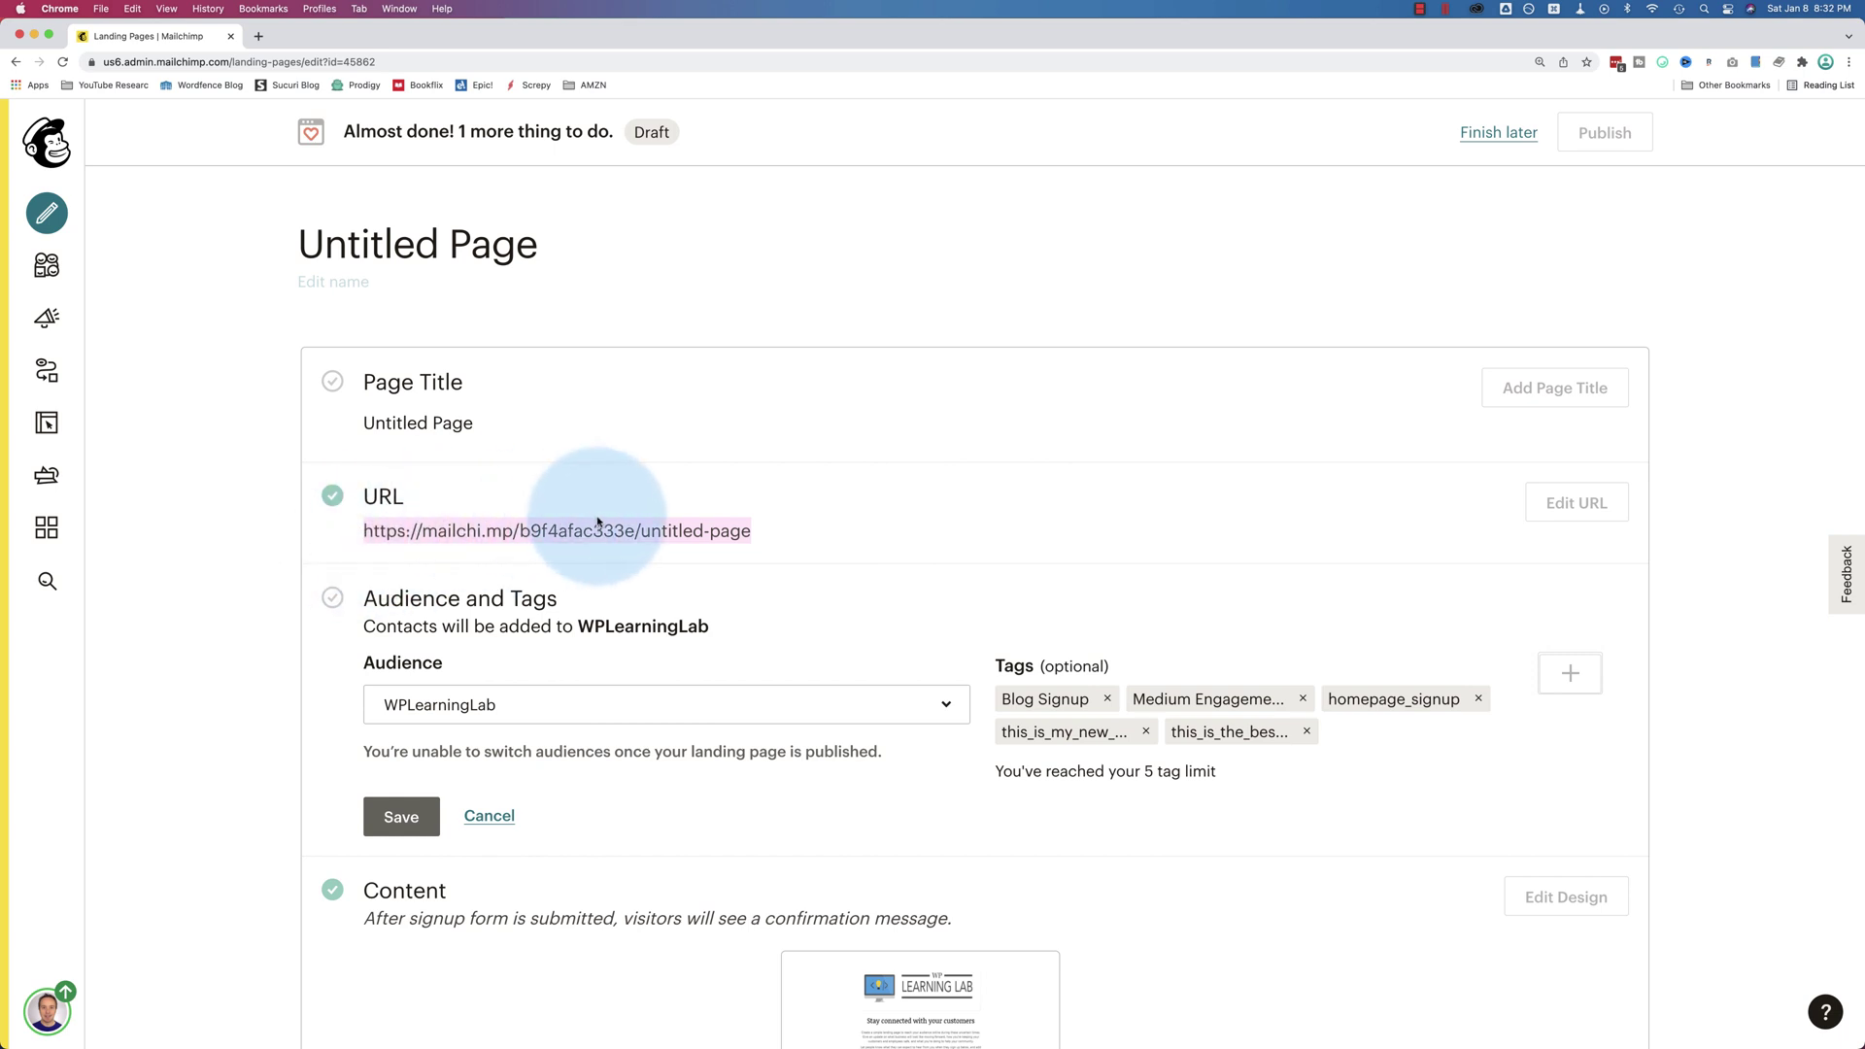
click(759, 545)
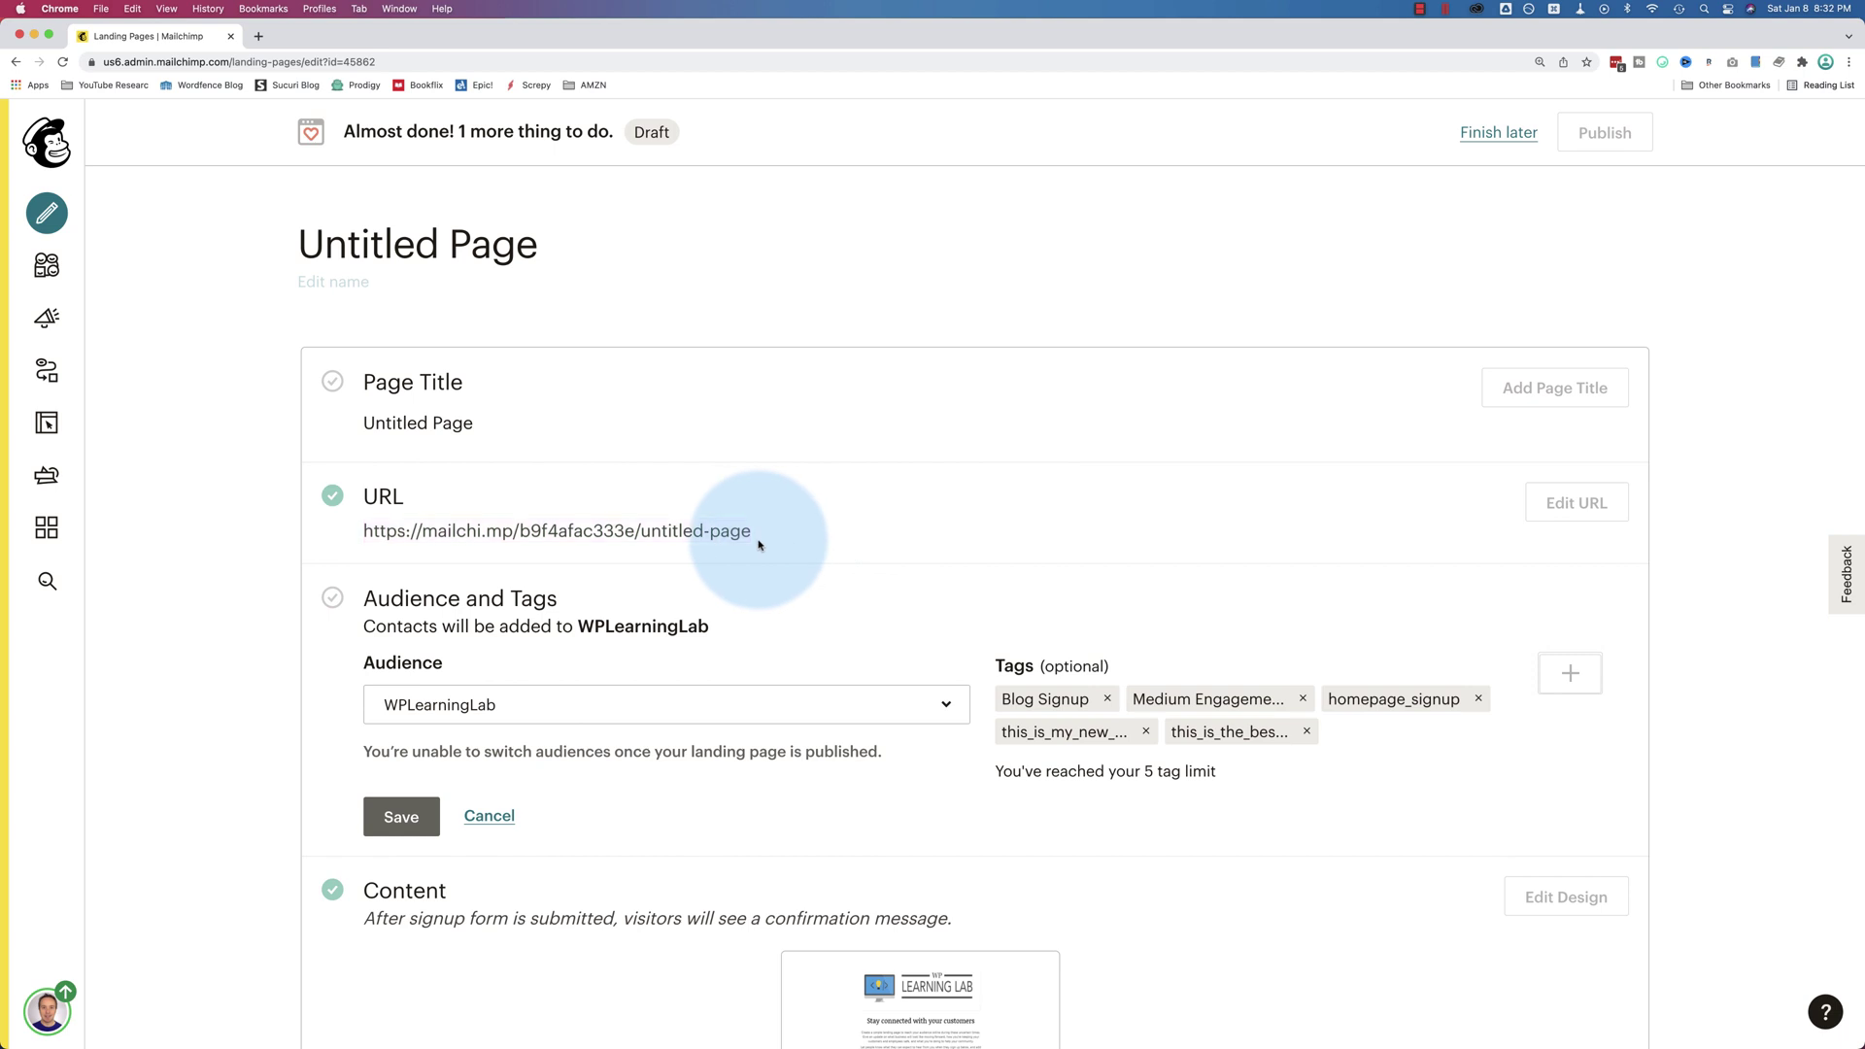
drag(759, 544, 364, 534)
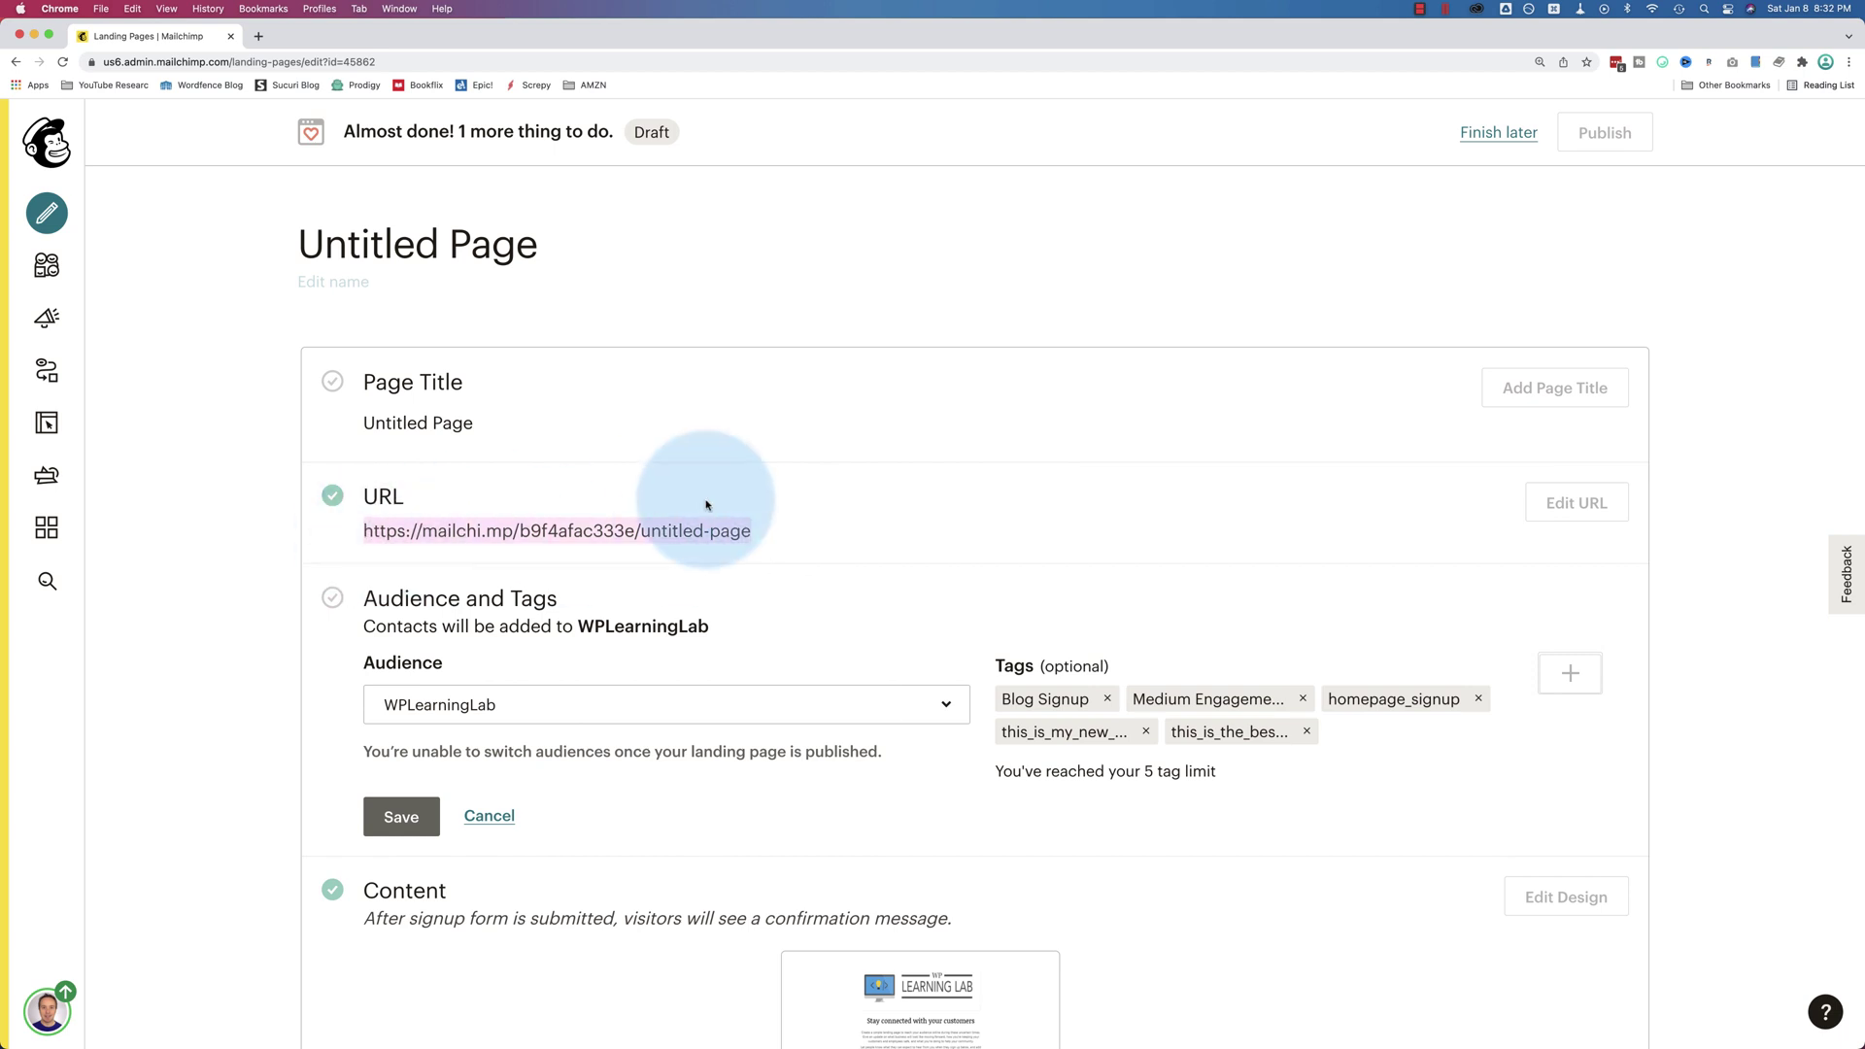
click(782, 542)
drag(782, 542, 361, 544)
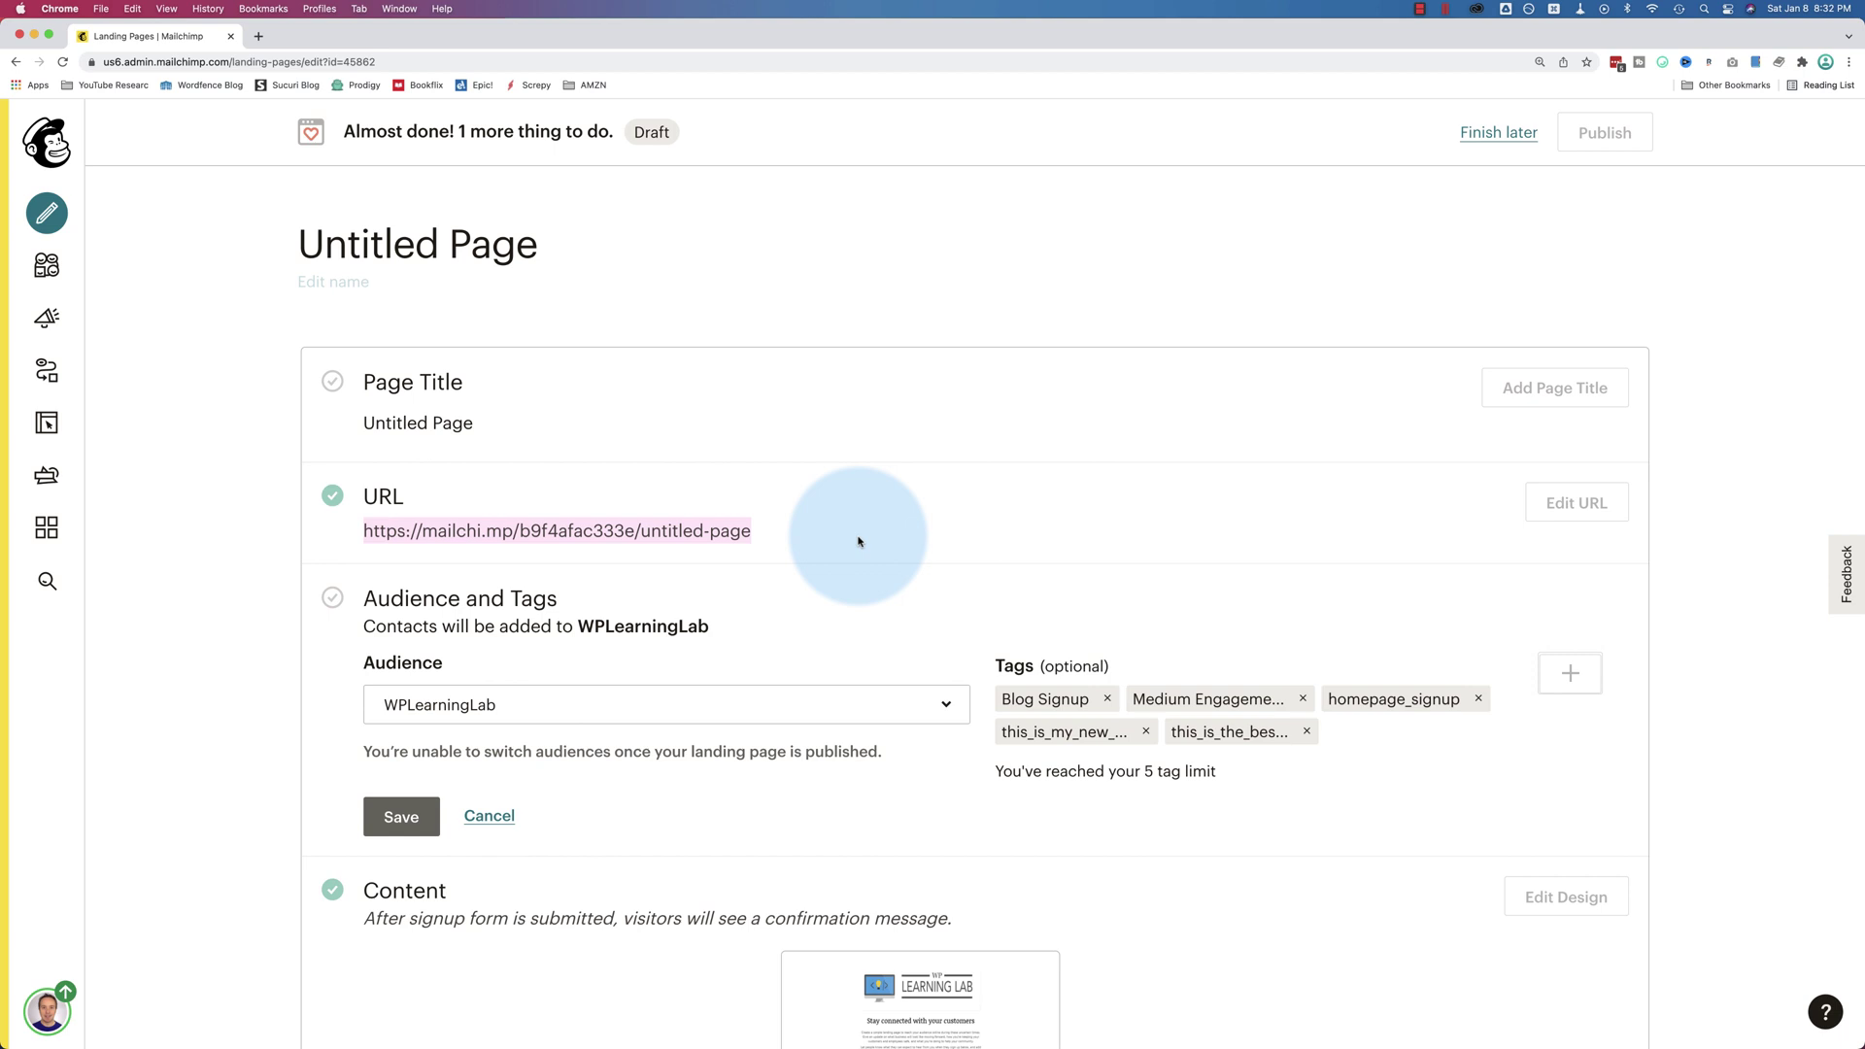
scroll(971, 505, down, 5)
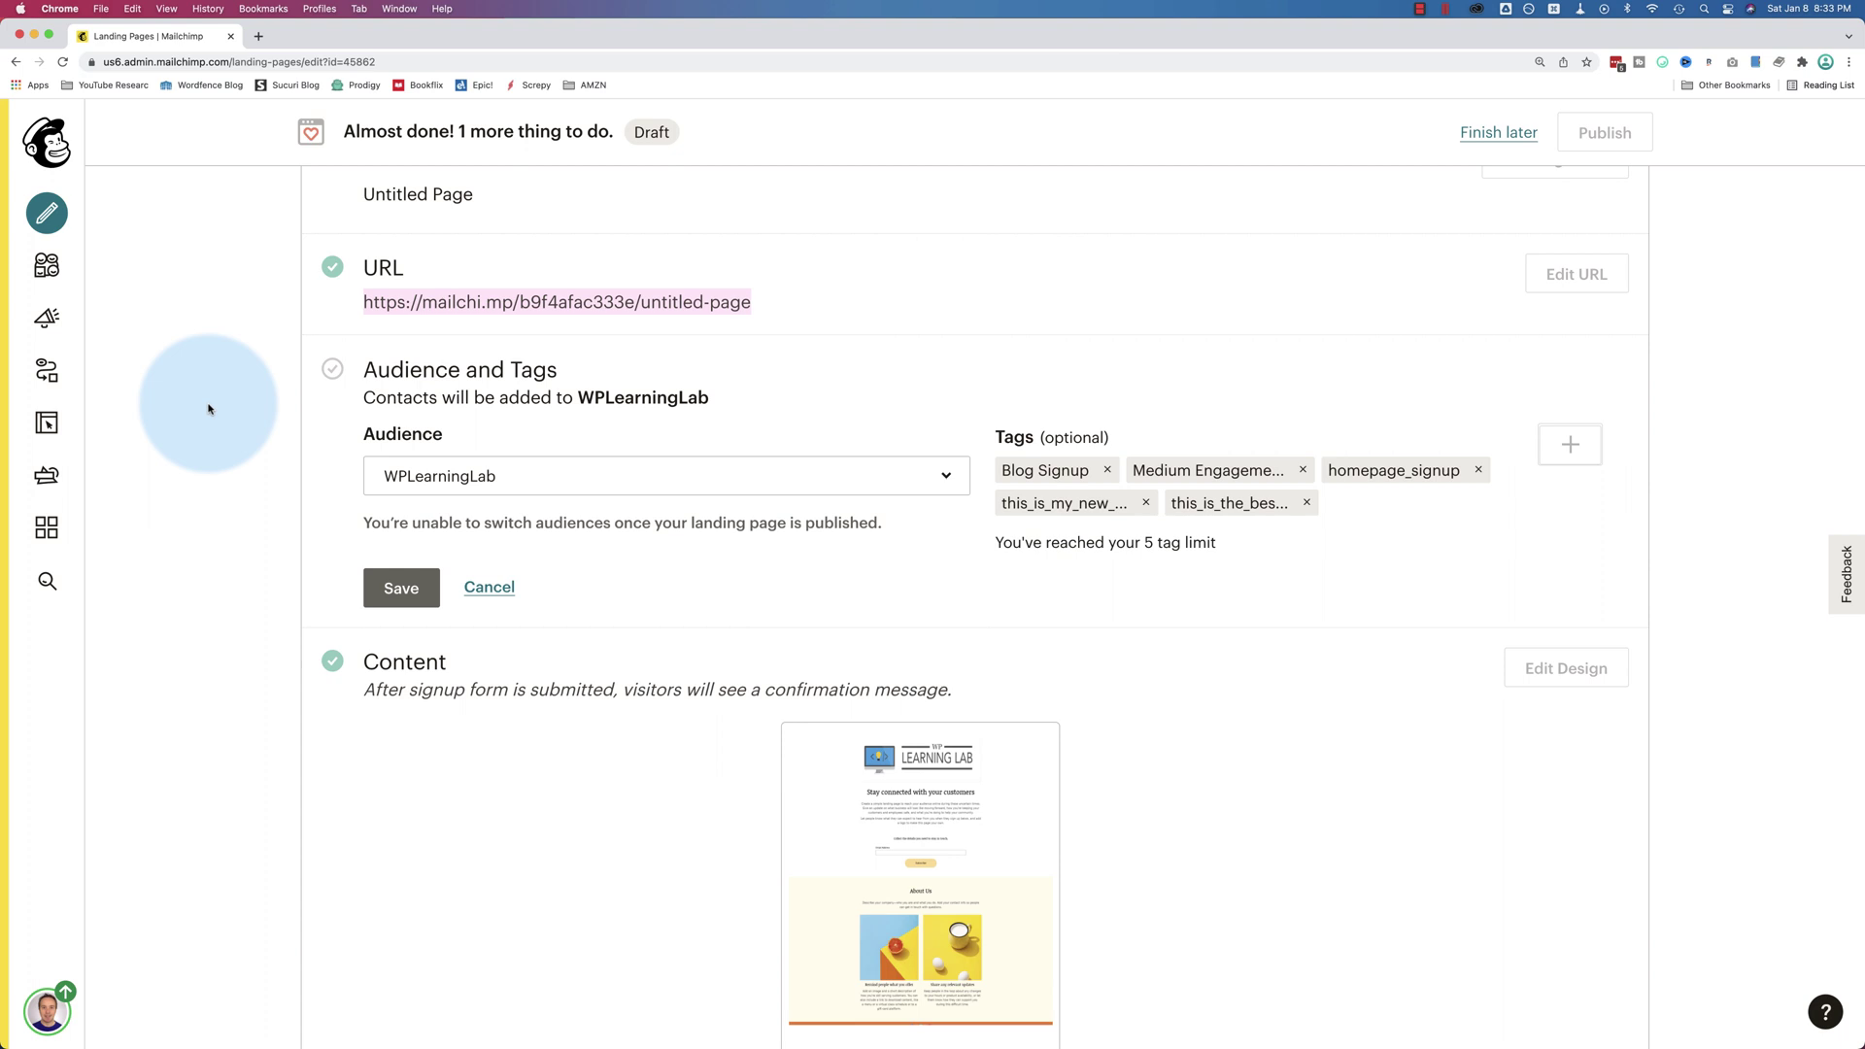
Step: Open a contact's profile from All contacts, noting they were added via Embed Form
click(47, 264)
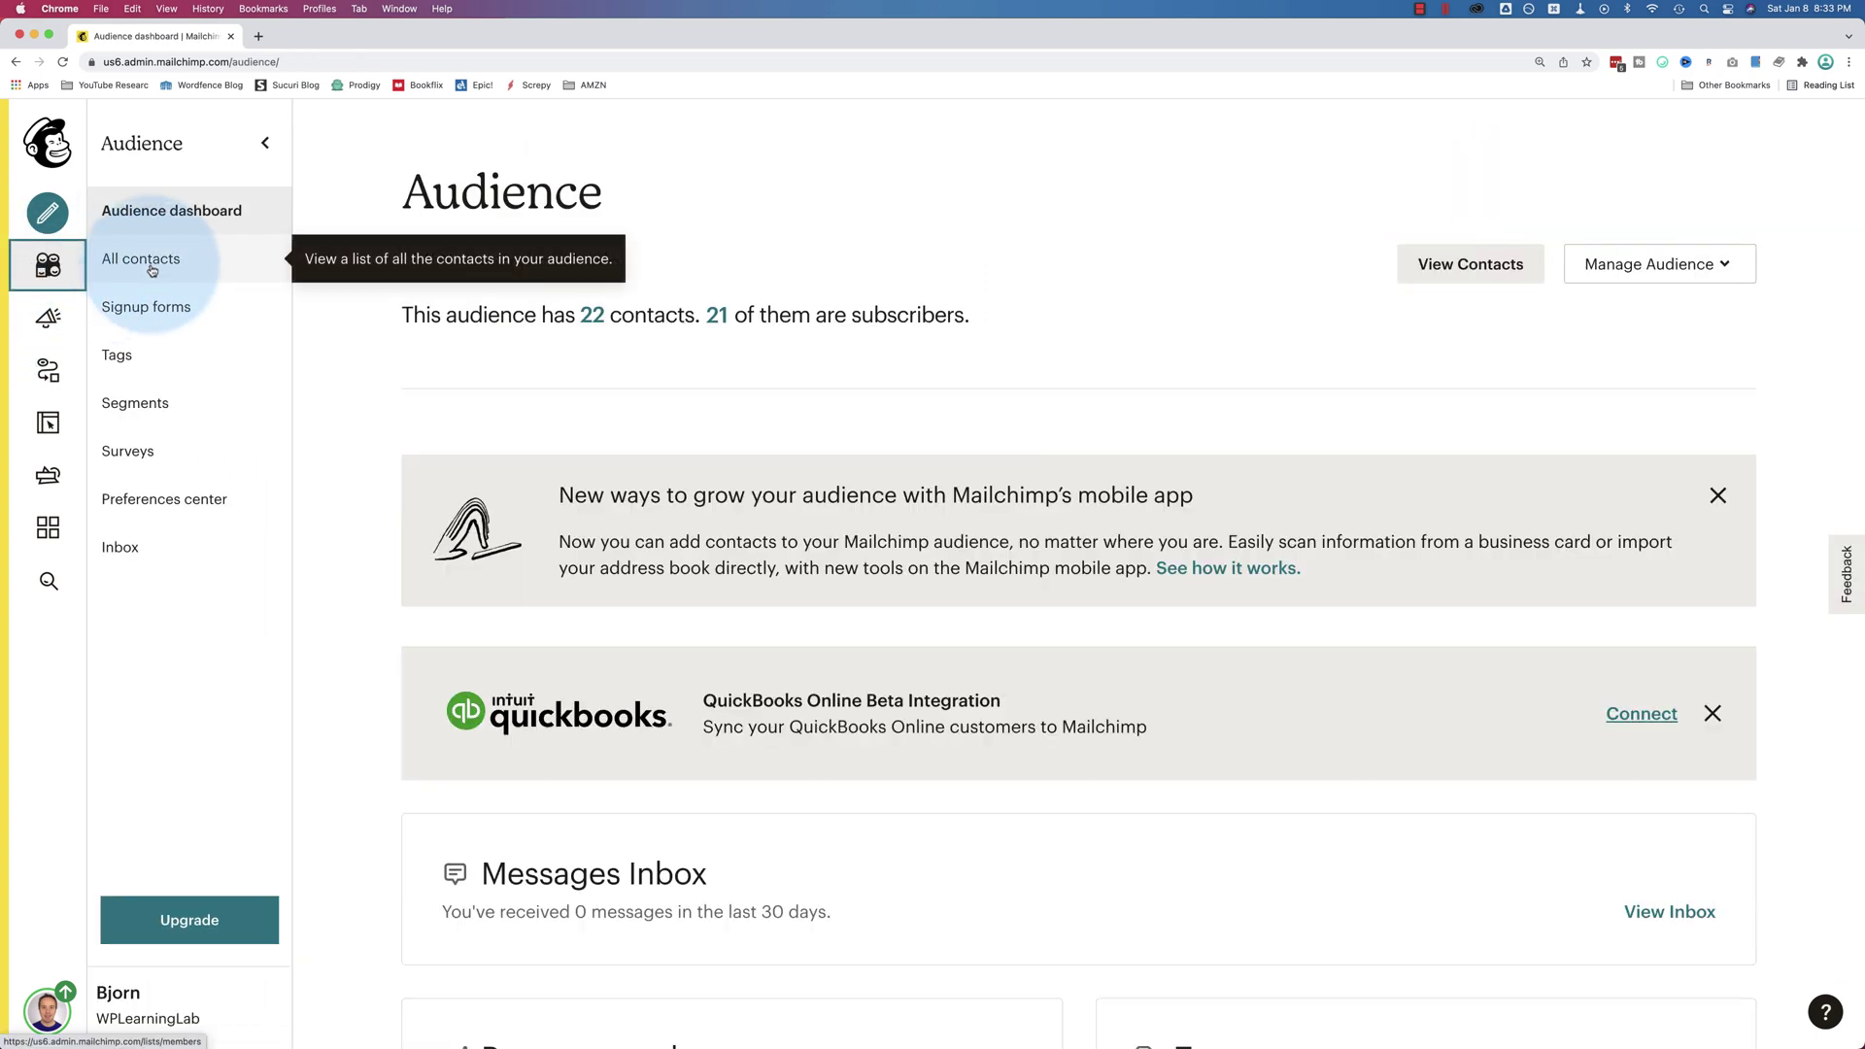
click(152, 270)
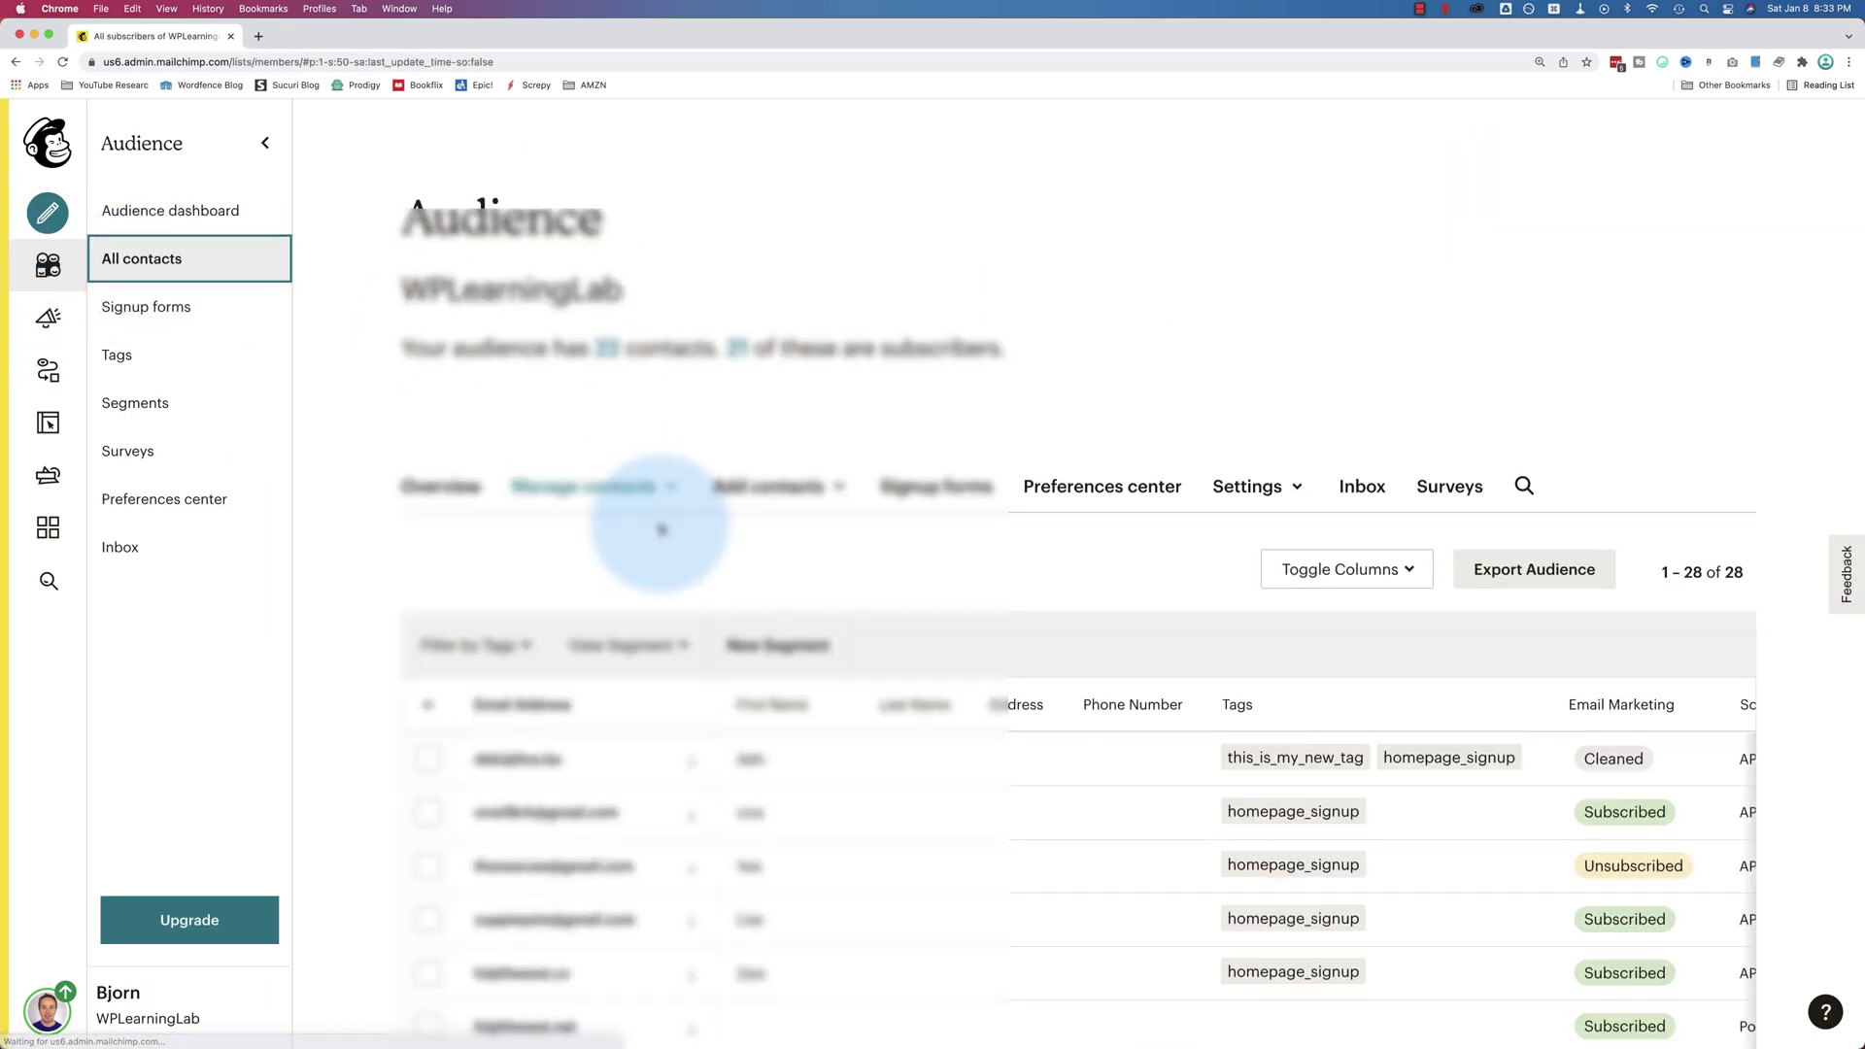
scroll(660, 529, down, 10)
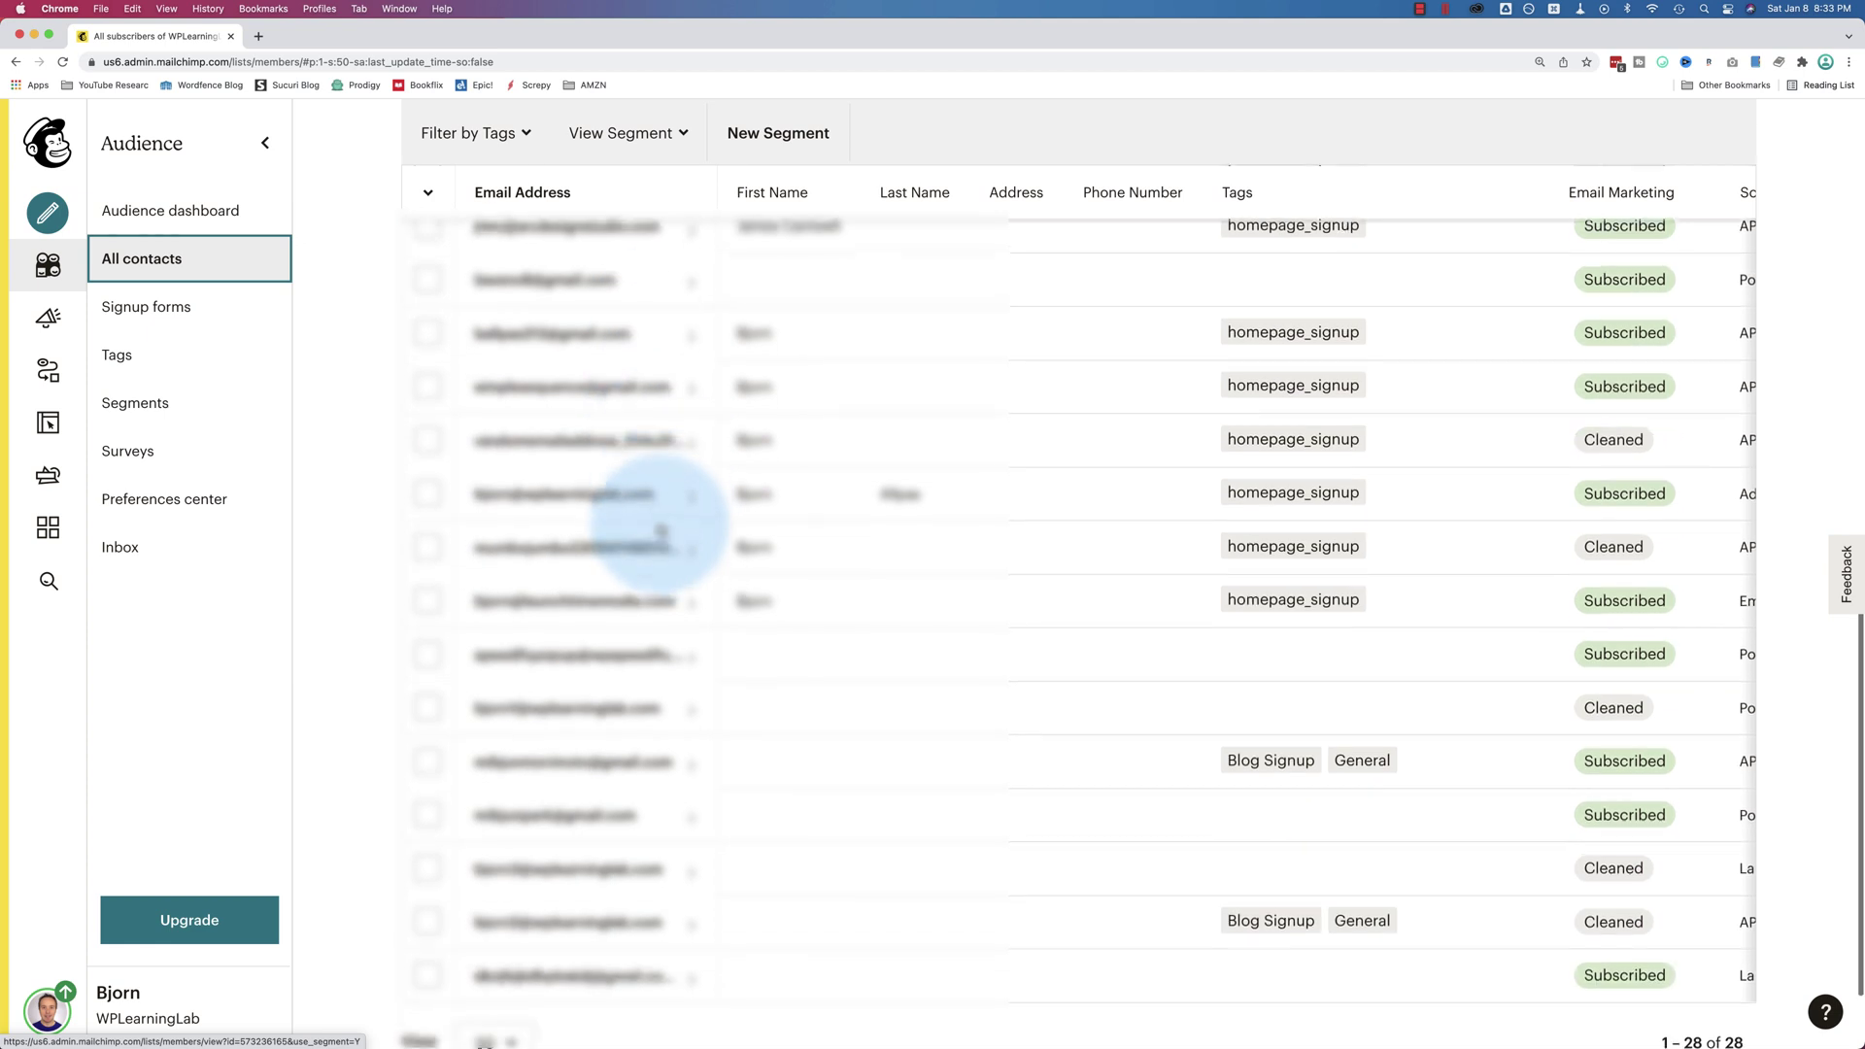
click(563, 575)
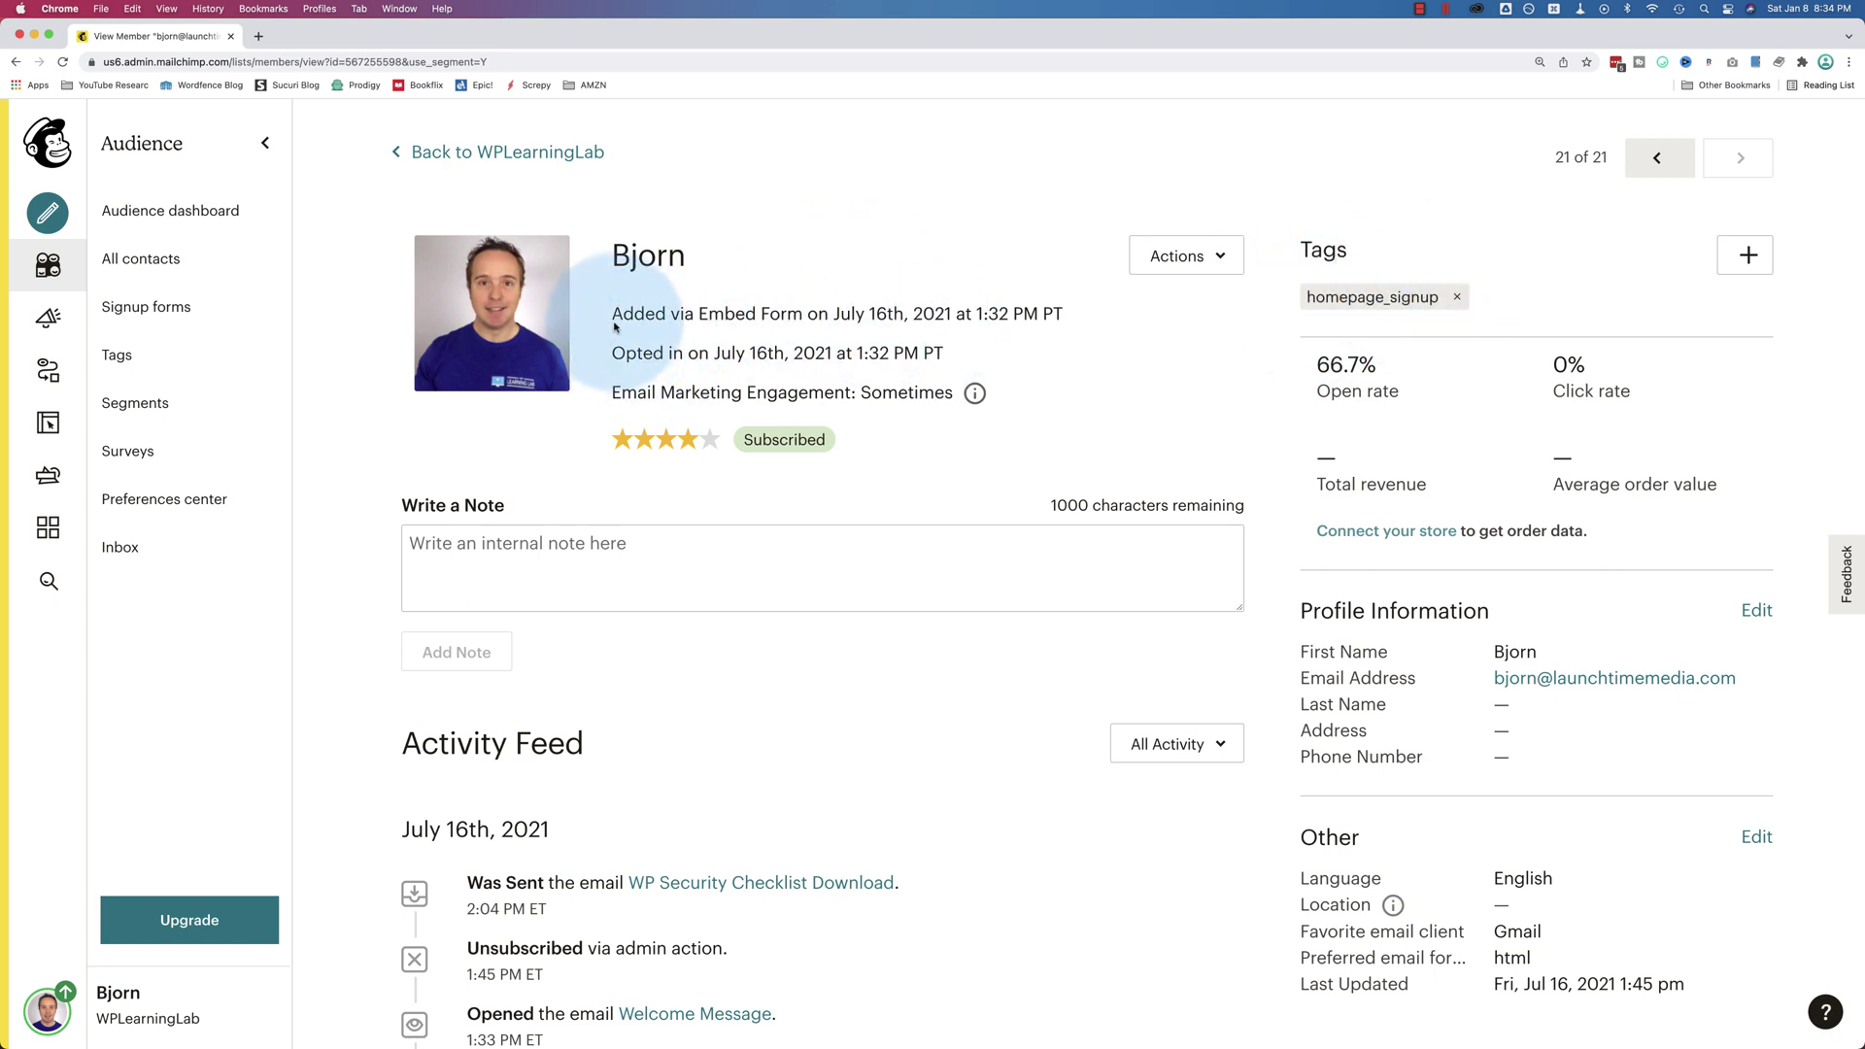
drag(613, 313, 789, 309)
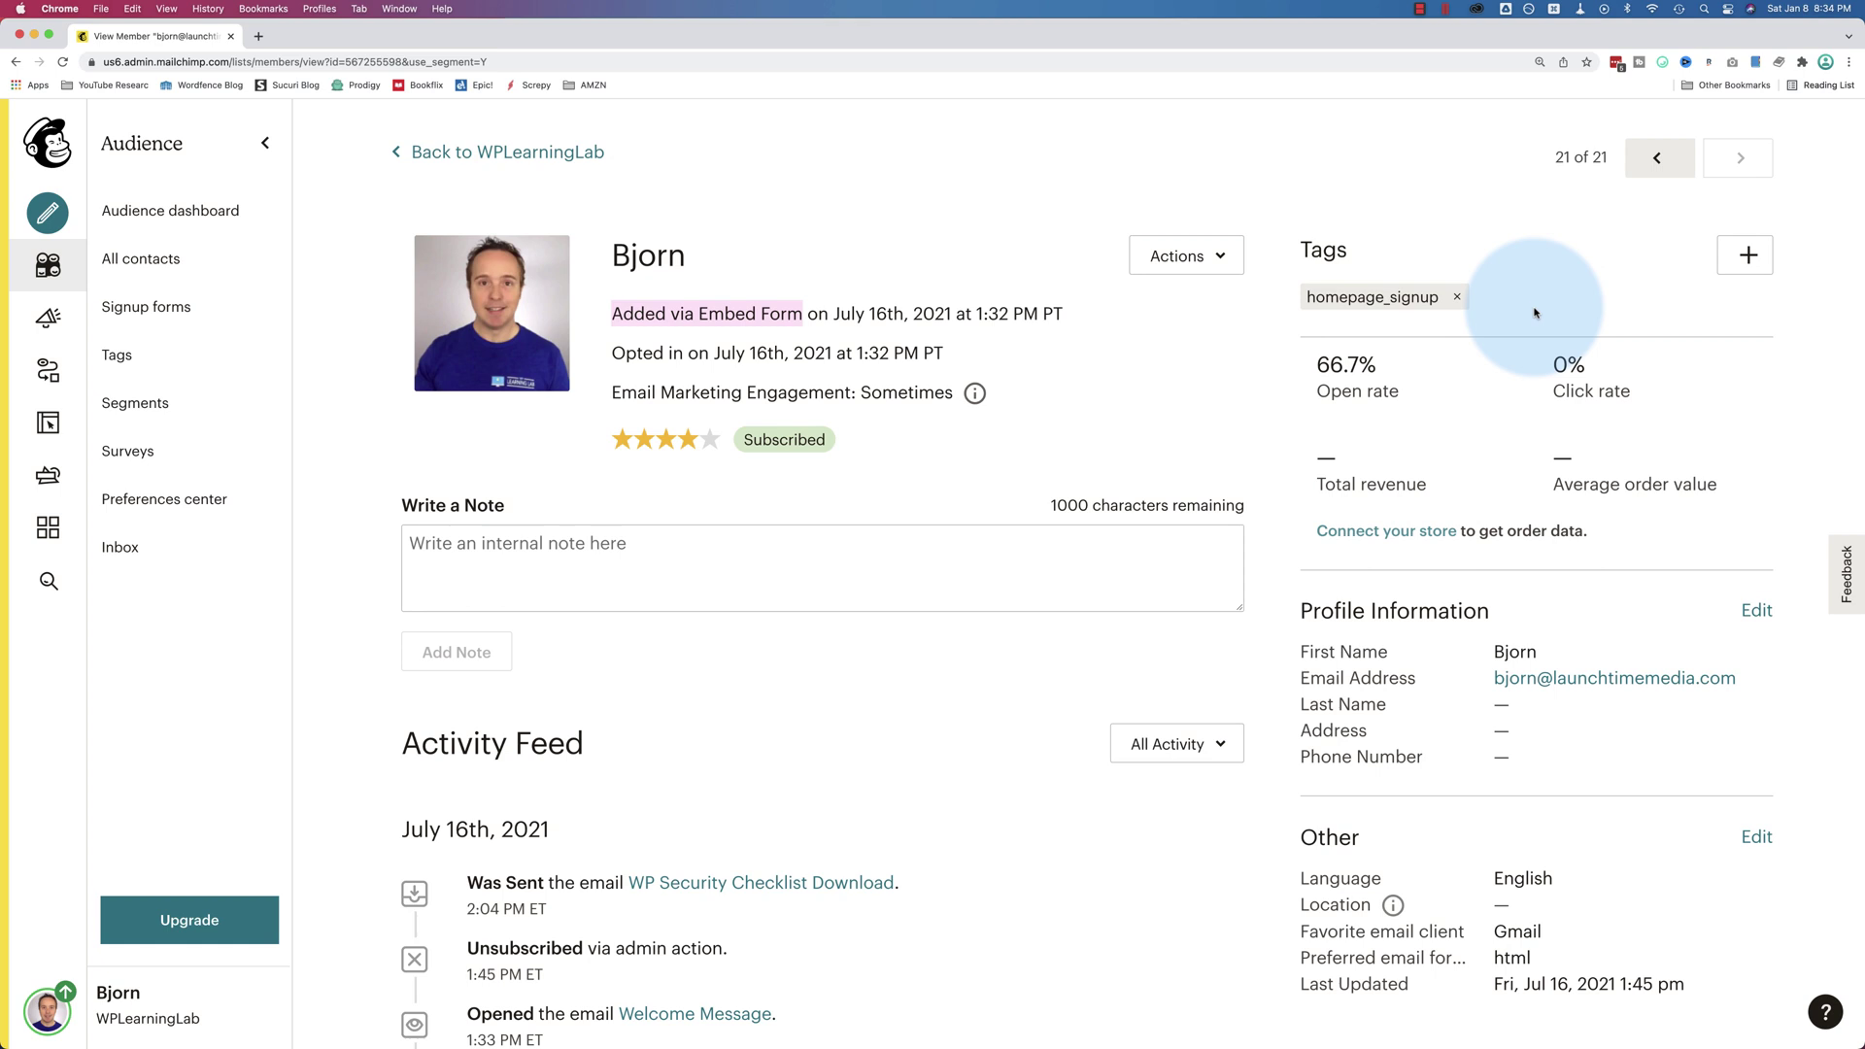
Step: Create the phone_call_successful tag and apply it to this contact
click(1746, 255)
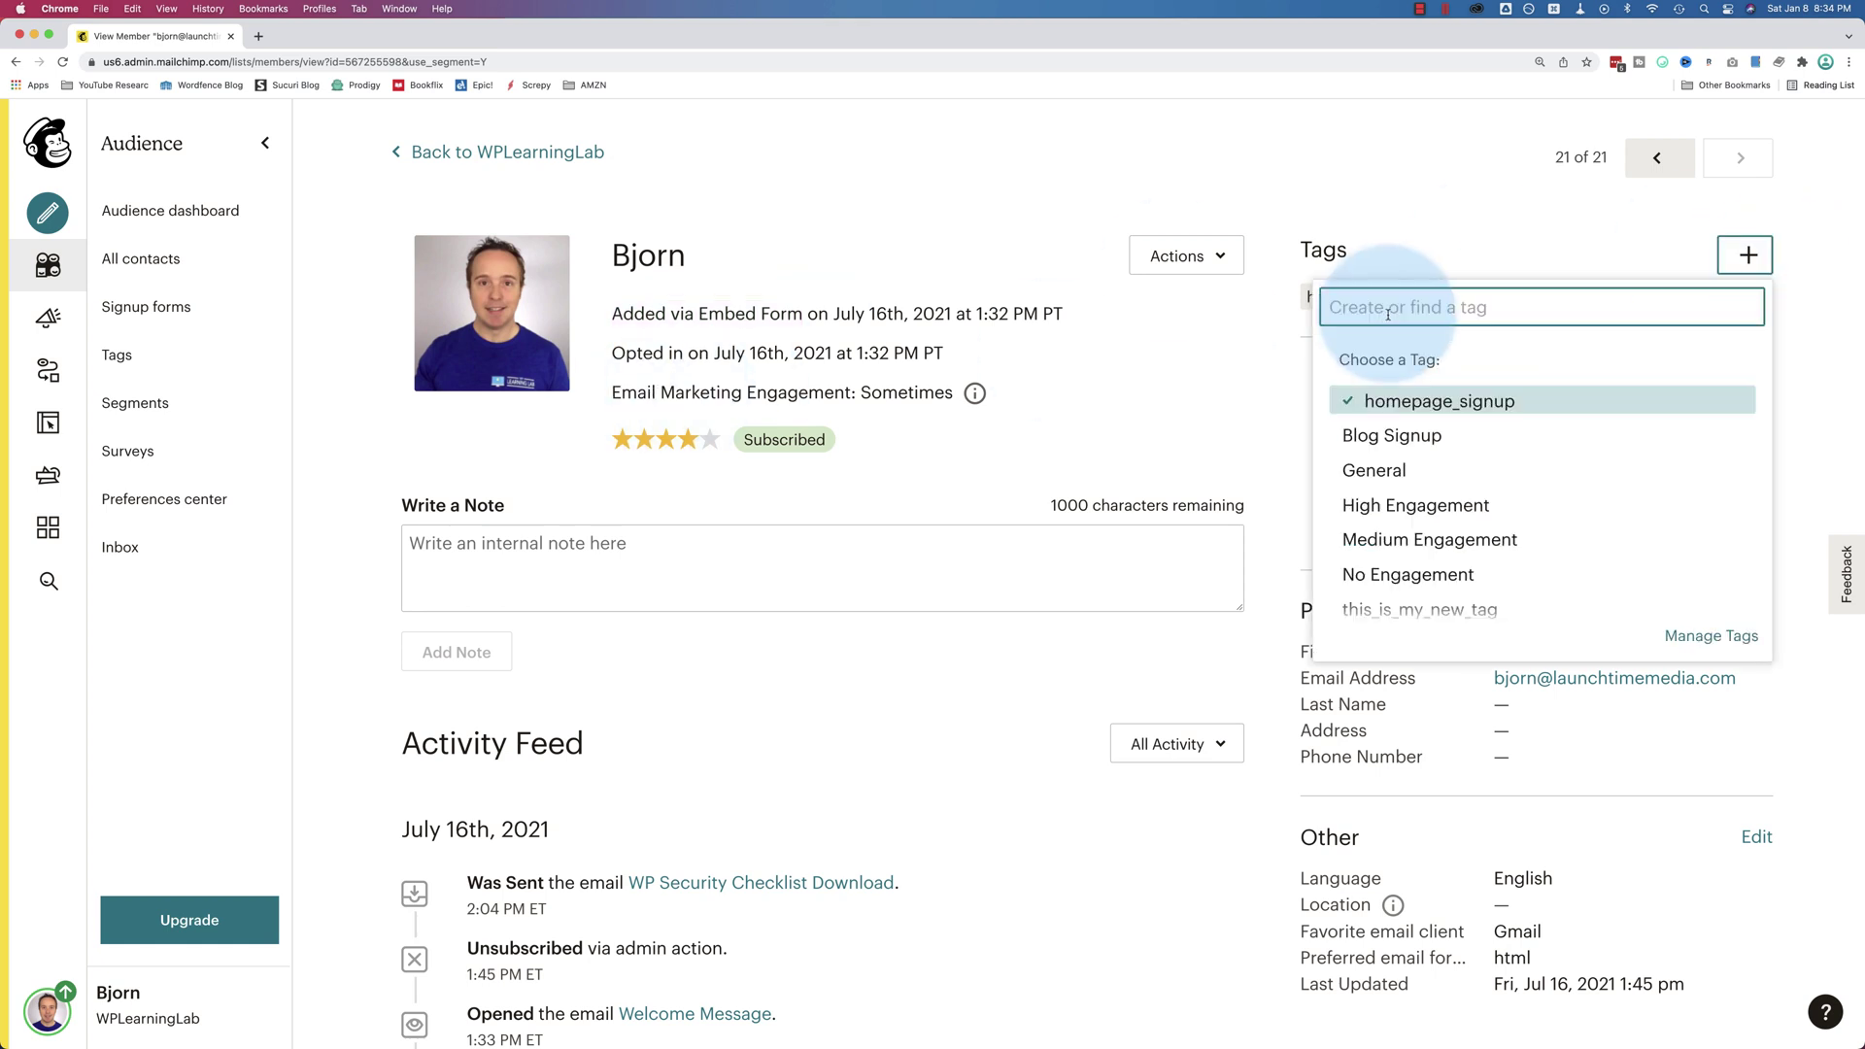
click(1384, 309)
text(phone)
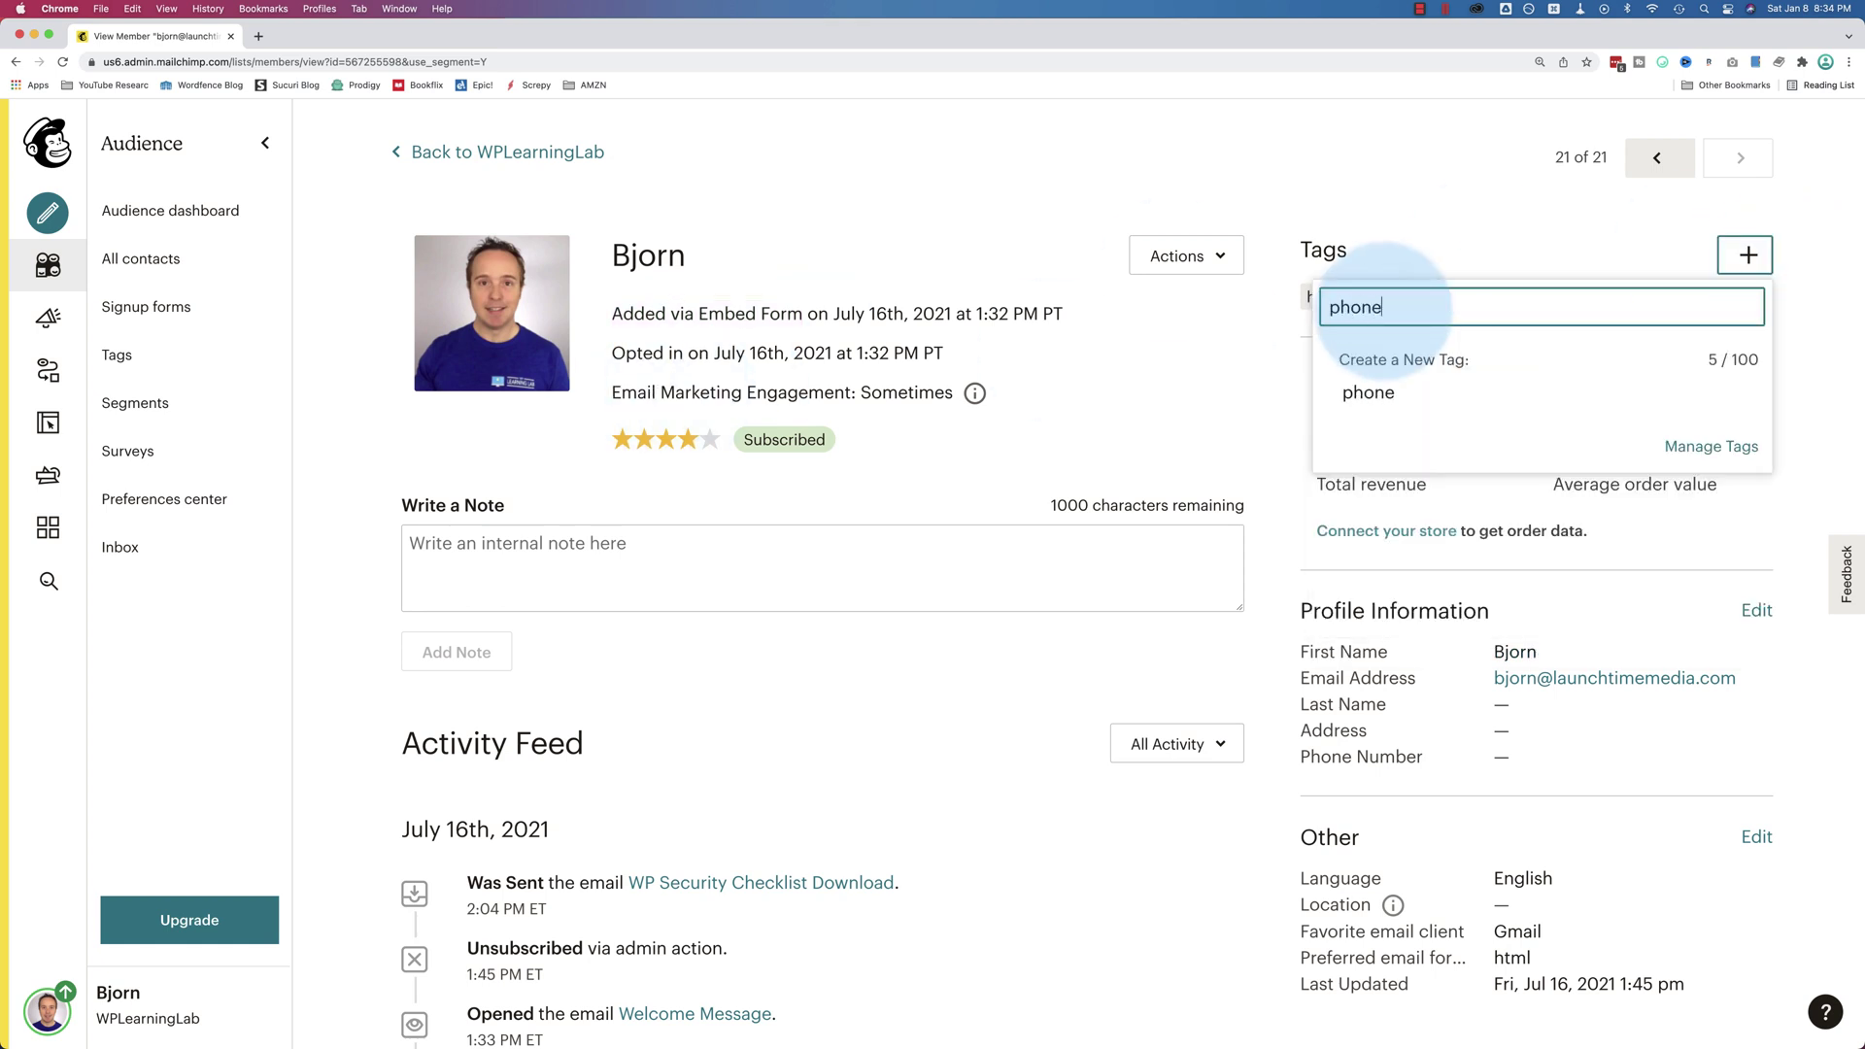
text(_call_successful)
click(1397, 393)
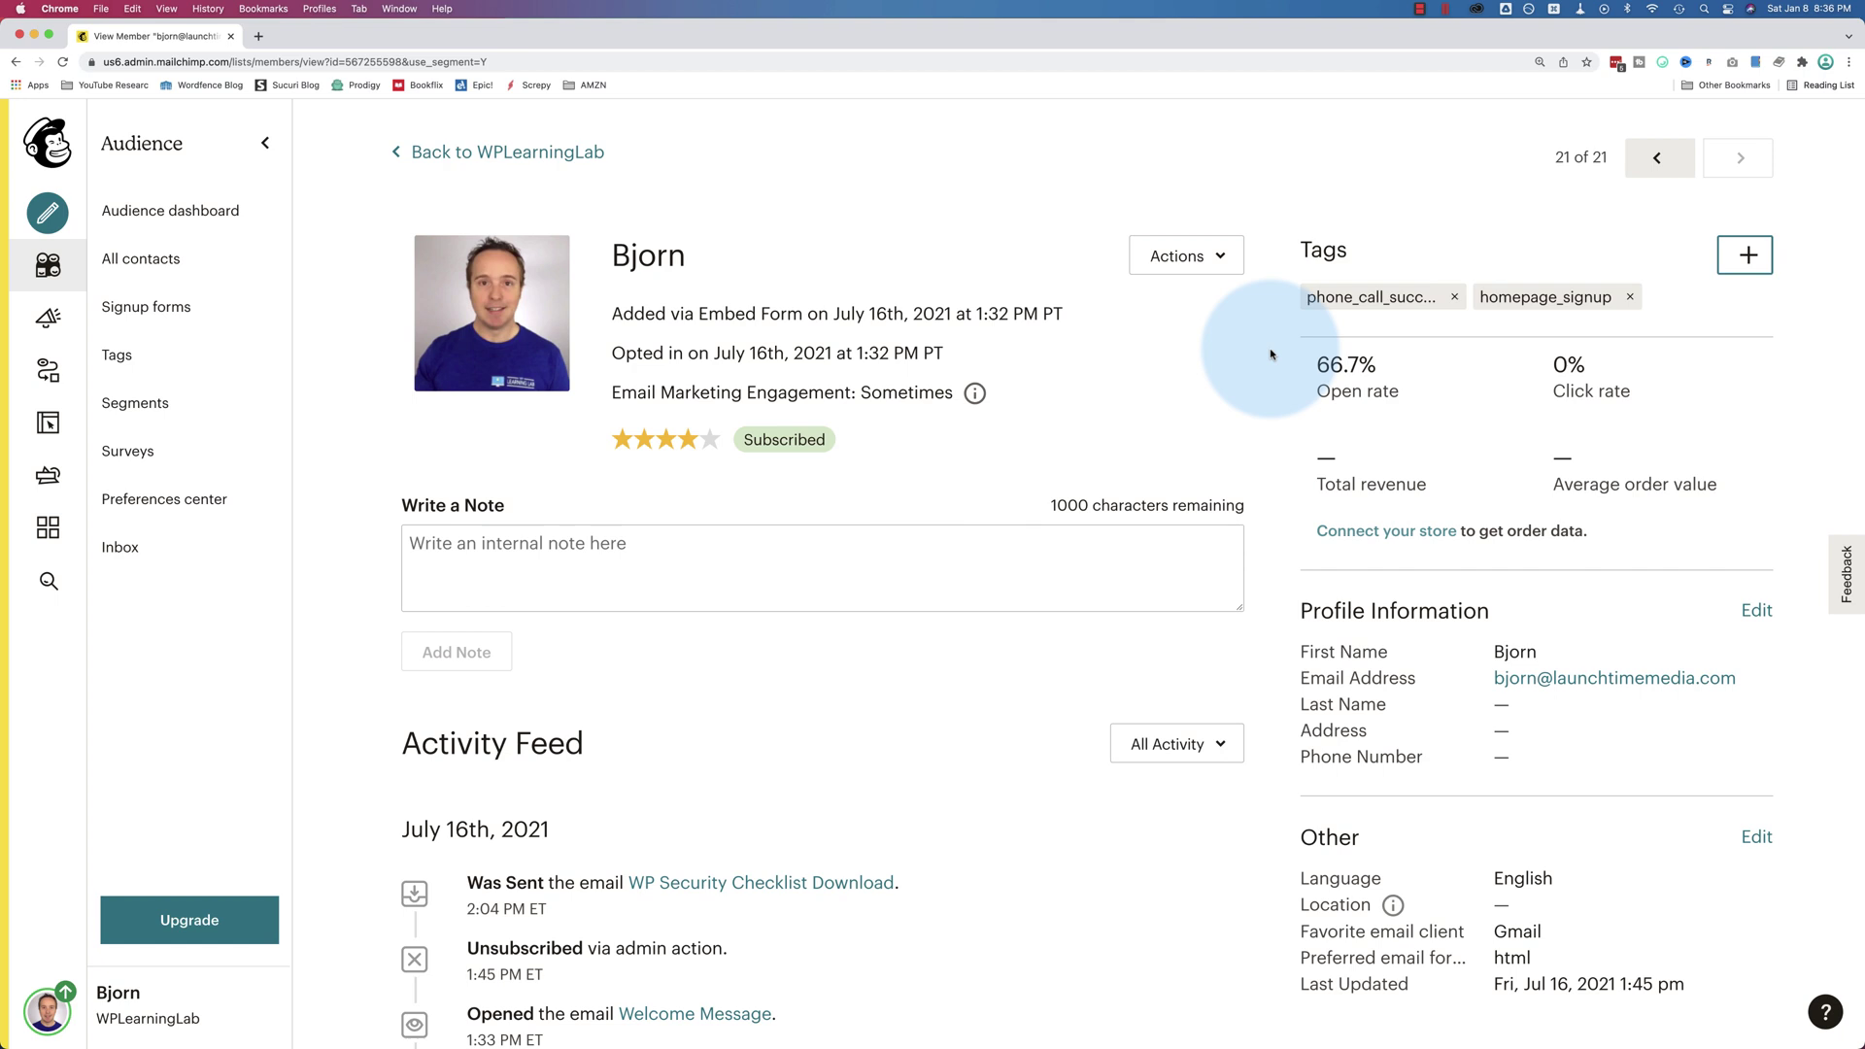
Step: Open the help menu and choose Mailchimp Assistant
click(1827, 1012)
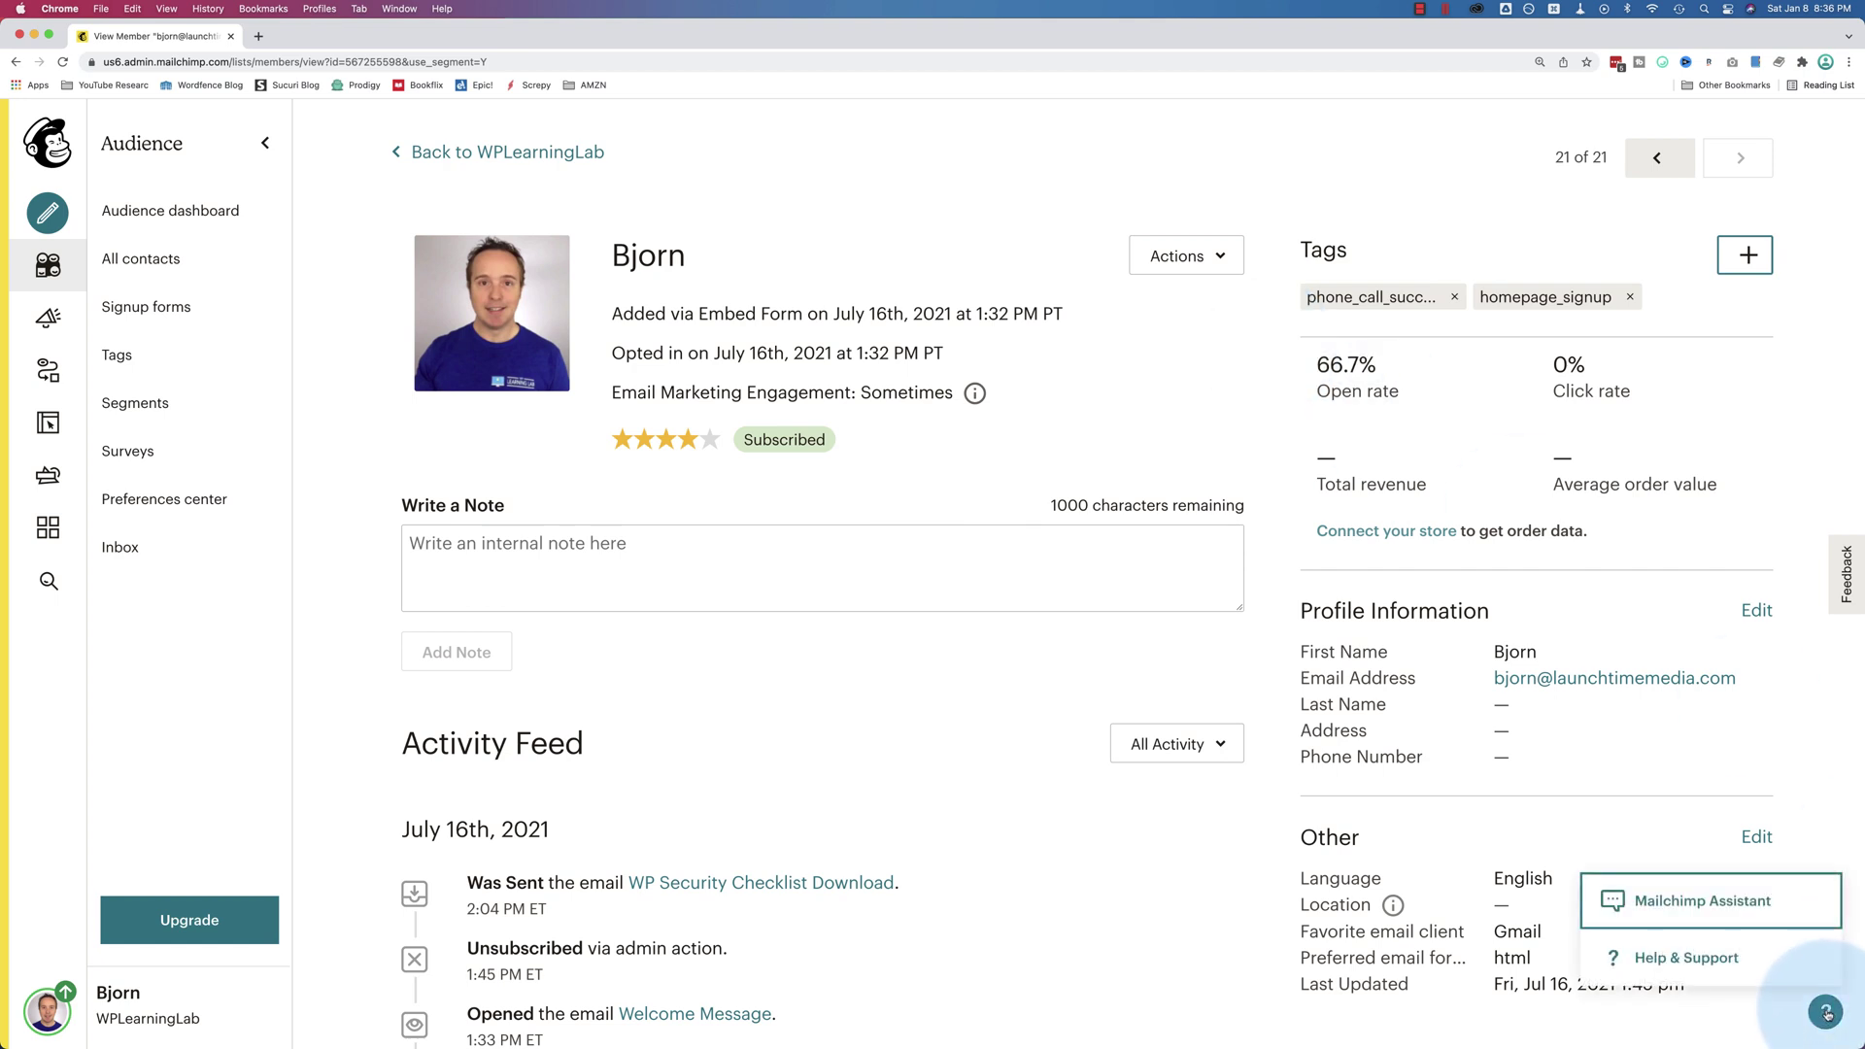
click(1707, 903)
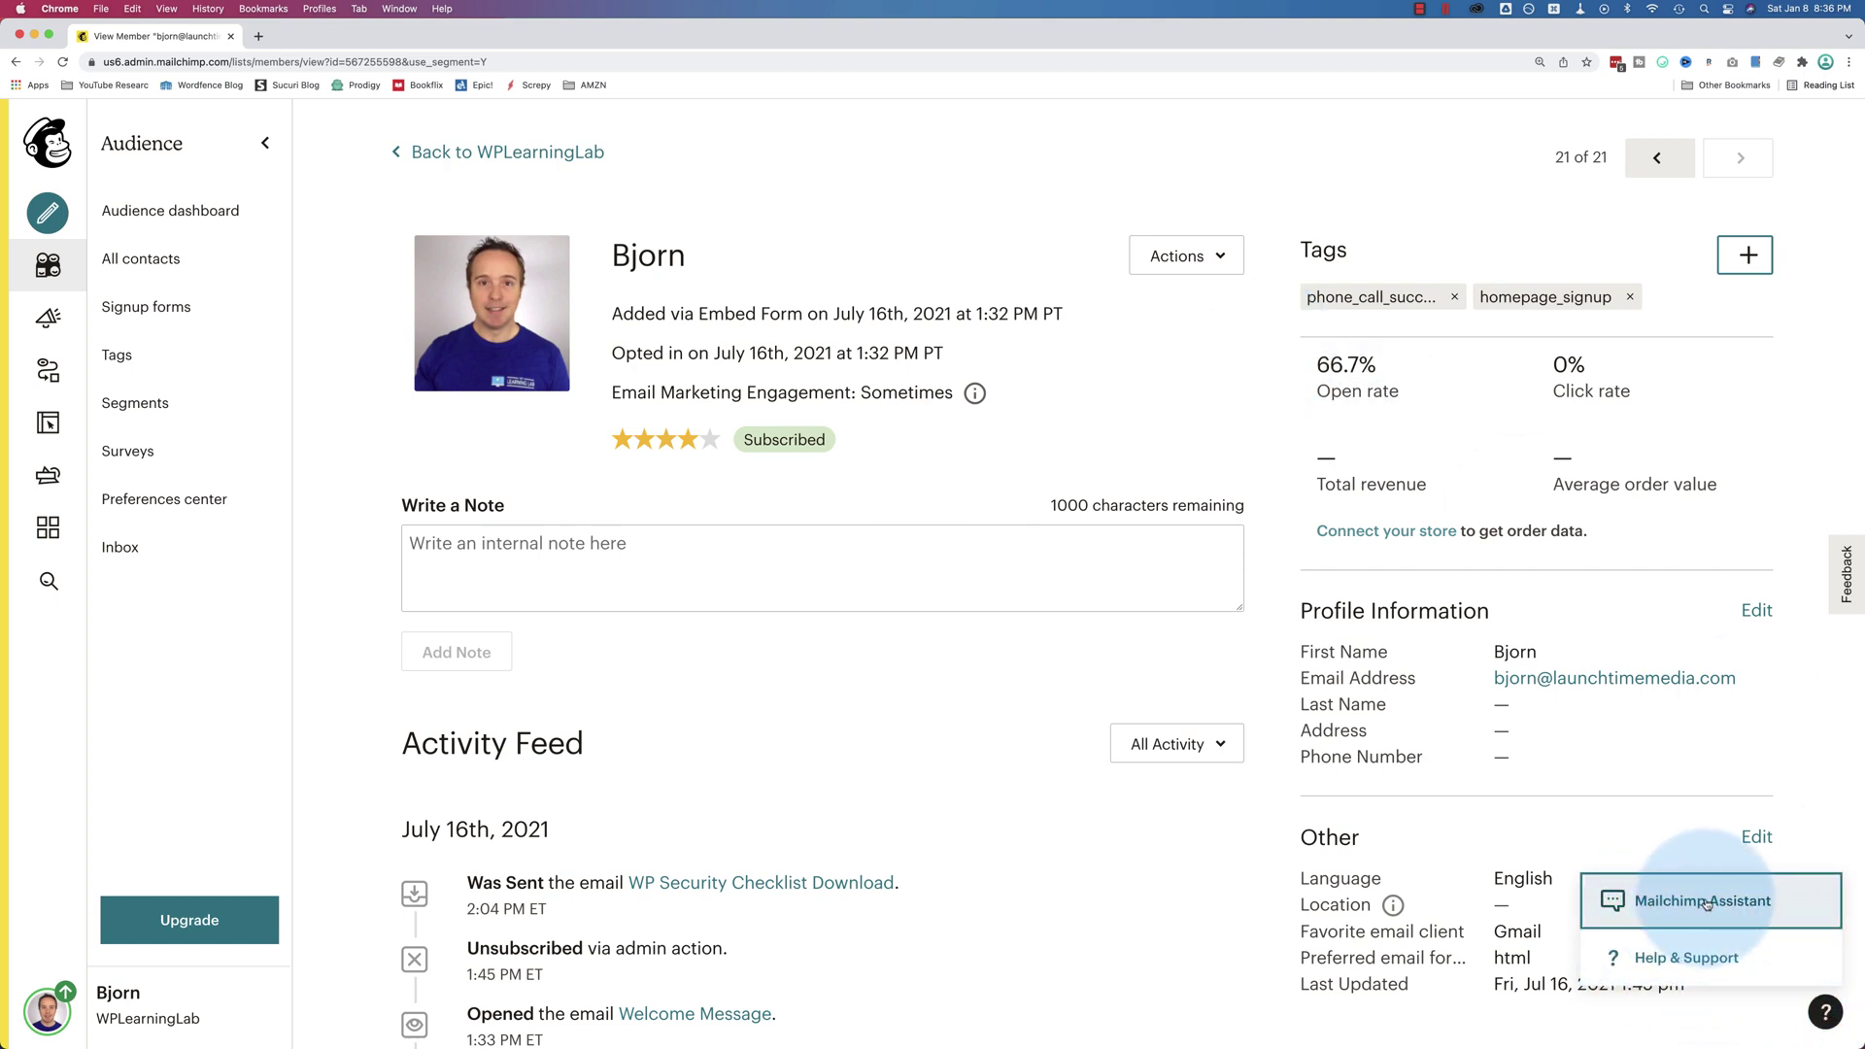